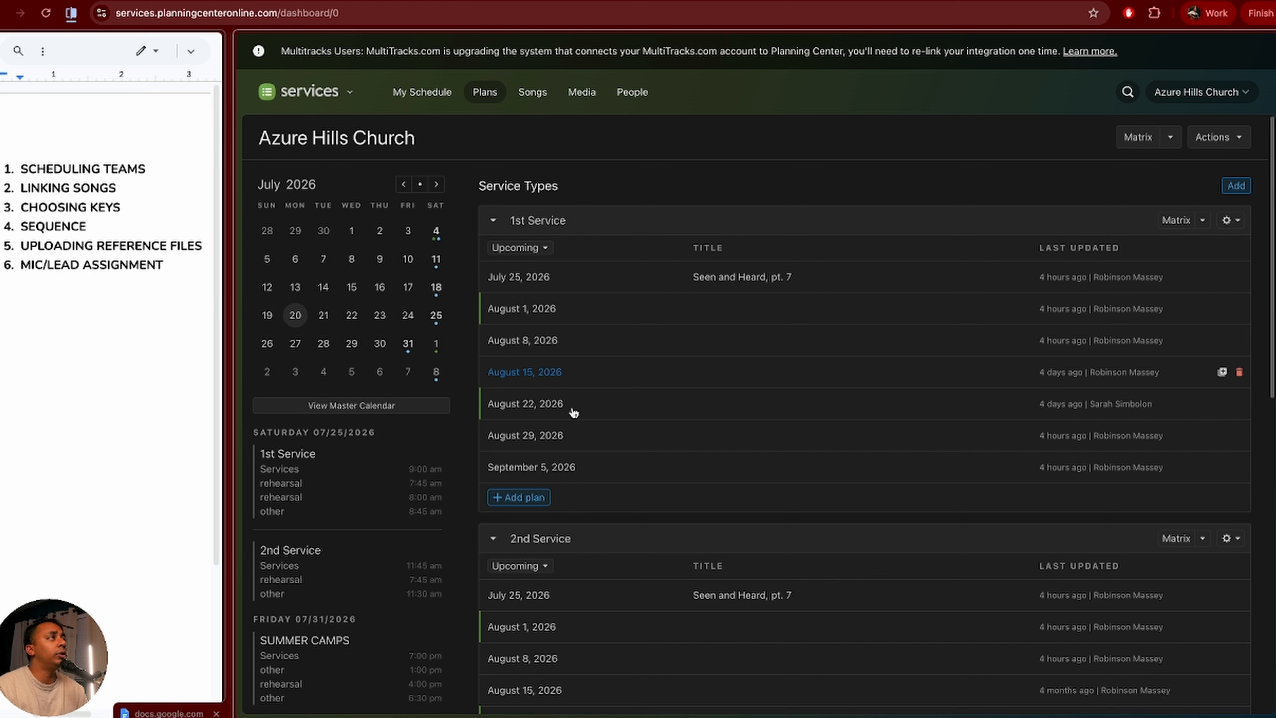
Step: Collapse the service lists, re-expand 2nd Service, and open its August 29, 2026 plan
{"action": "left_click", "coordinate": [492, 220]}
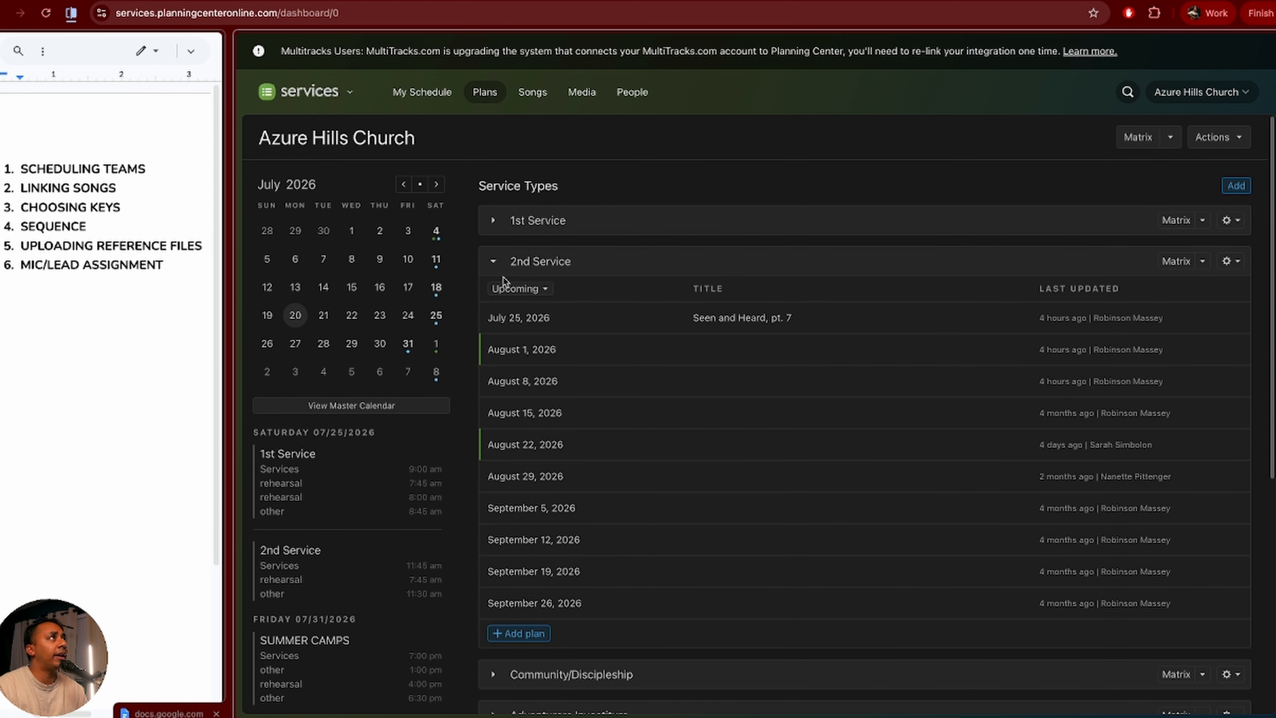
{"action": "left_click", "coordinate": [495, 262]}
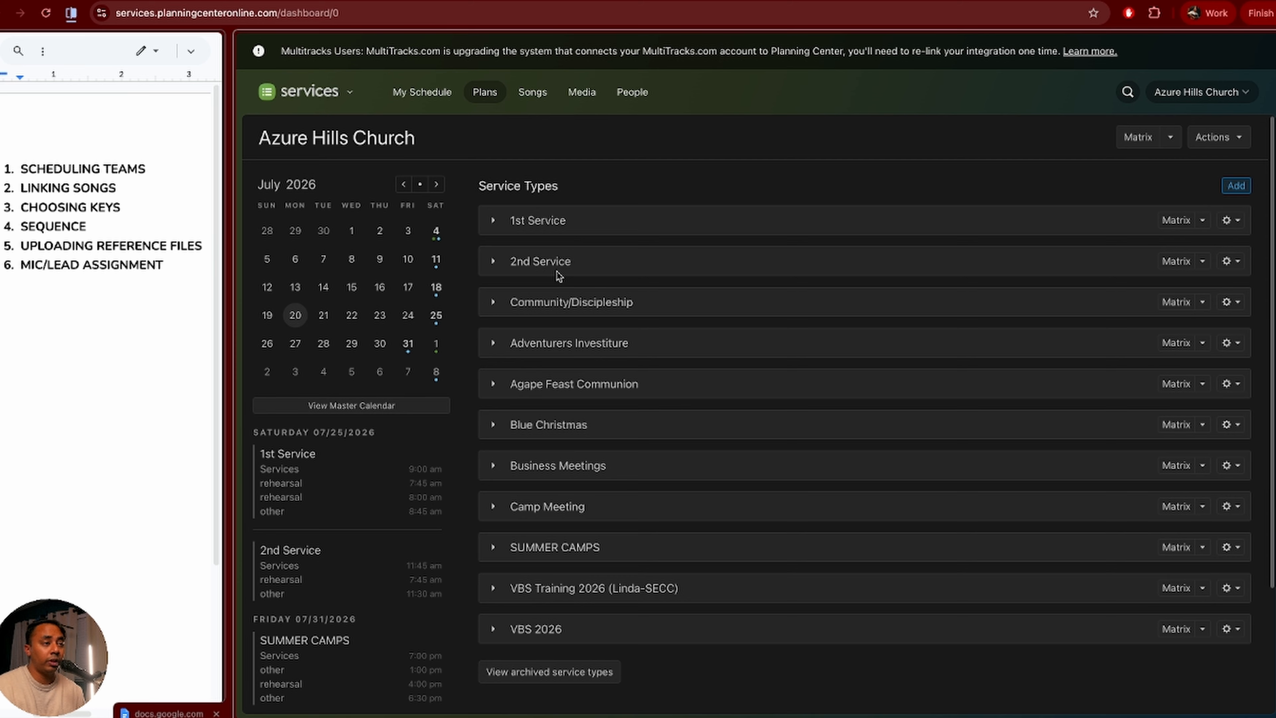
{"action": "left_click", "coordinate": [493, 260]}
{"action": "scroll", "coordinate": [712, 484], "scroll_direction": "down", "scroll_amount": 1}
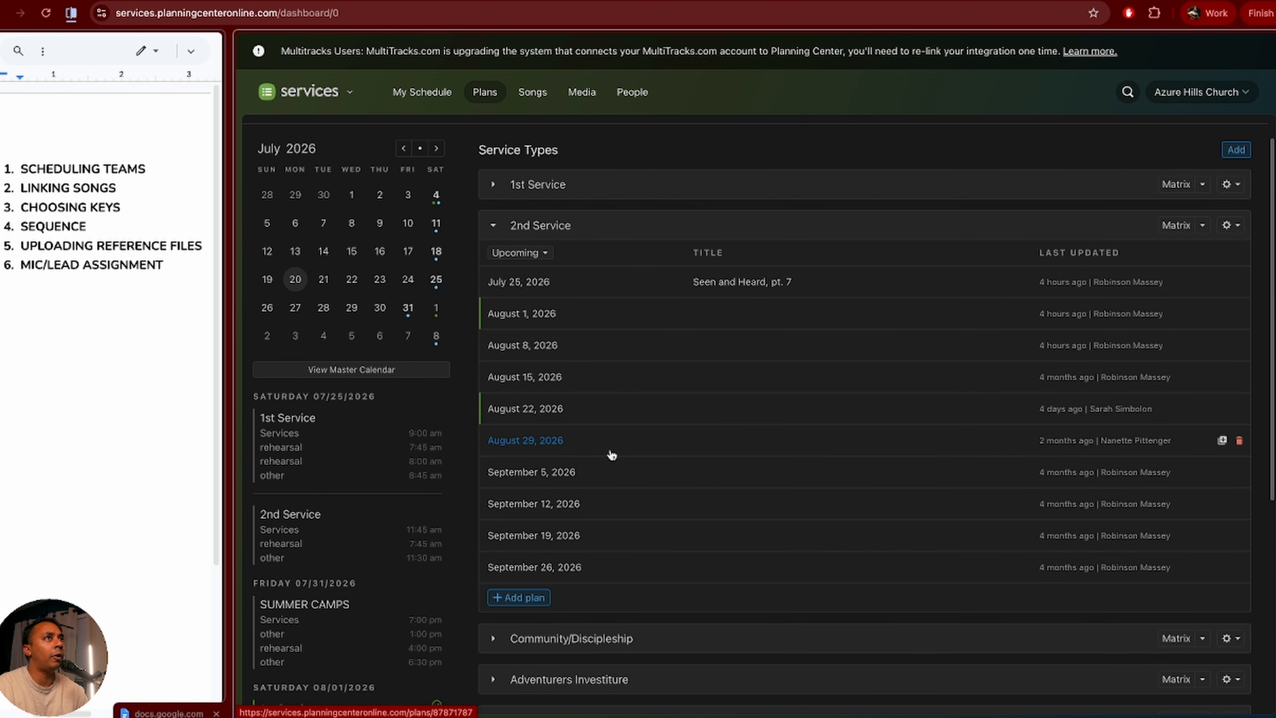
{"action": "left_click", "coordinate": [520, 449]}
{"action": "scroll", "coordinate": [778, 492], "scroll_direction": "down", "scroll_amount": 3}
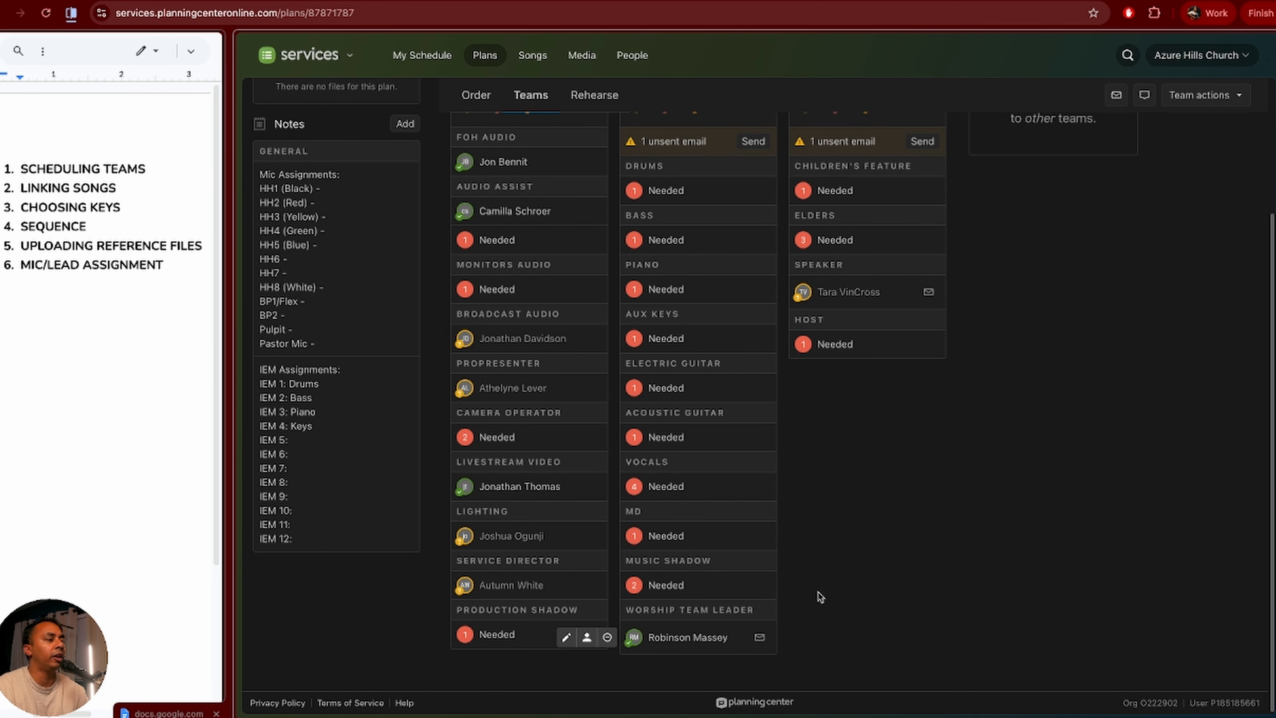
{"action": "scroll", "coordinate": [819, 597], "scroll_direction": "up", "scroll_amount": 3}
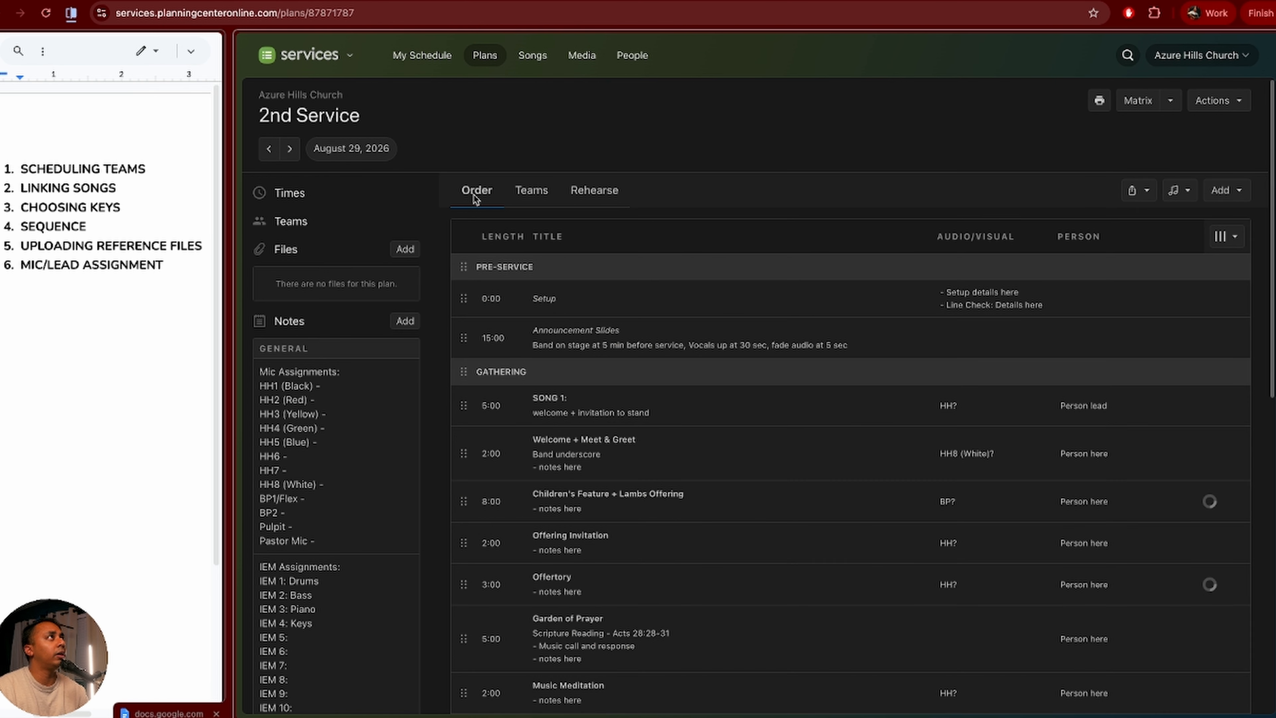
{"action": "scroll", "coordinate": [678, 517], "scroll_direction": "down", "scroll_amount": 10}
{"action": "scroll", "coordinate": [678, 518], "scroll_direction": "down", "scroll_amount": 3}
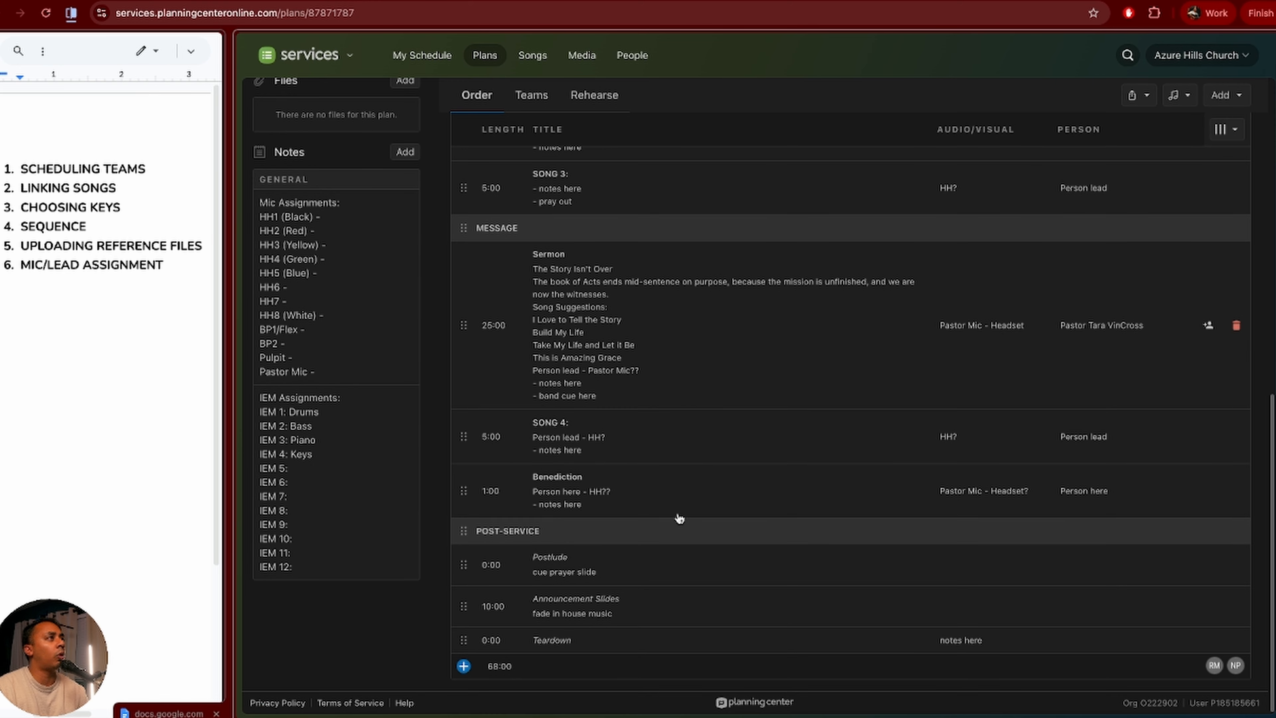
{"action": "scroll", "coordinate": [678, 518], "scroll_direction": "up", "scroll_amount": 15}
Step: Check the plan's Rehearse material, then return to Teams and raise Vocals needed to 6
{"action": "left_click", "coordinate": [531, 190]}
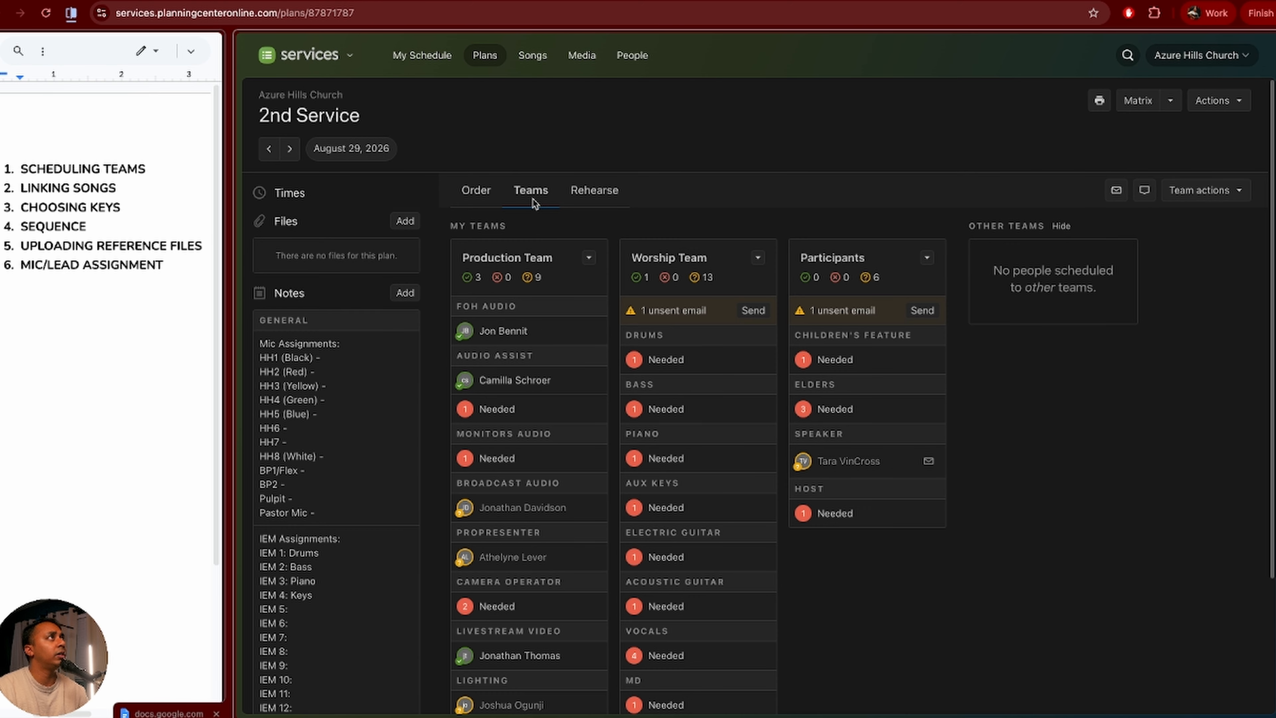
{"action": "scroll", "coordinate": [692, 612], "scroll_direction": "down", "scroll_amount": 3}
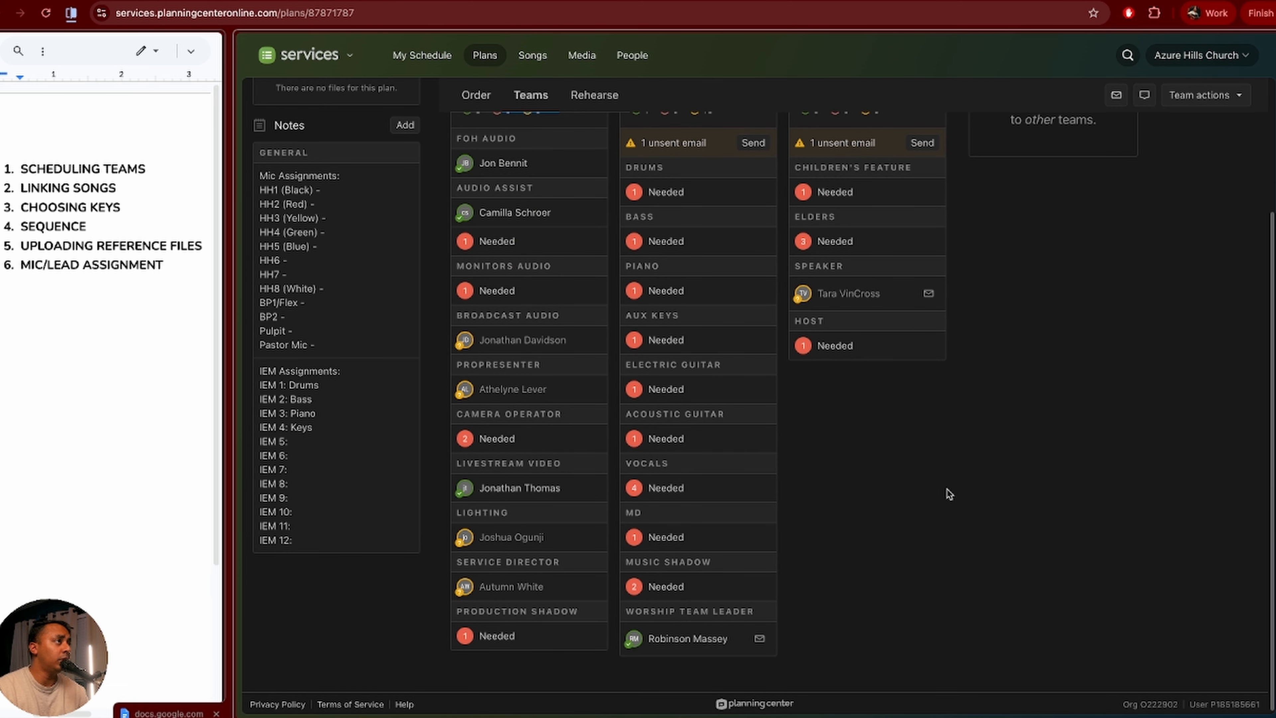
{"action": "scroll", "coordinate": [948, 493], "scroll_direction": "up", "scroll_amount": 3}
{"action": "left_click", "coordinate": [584, 198]}
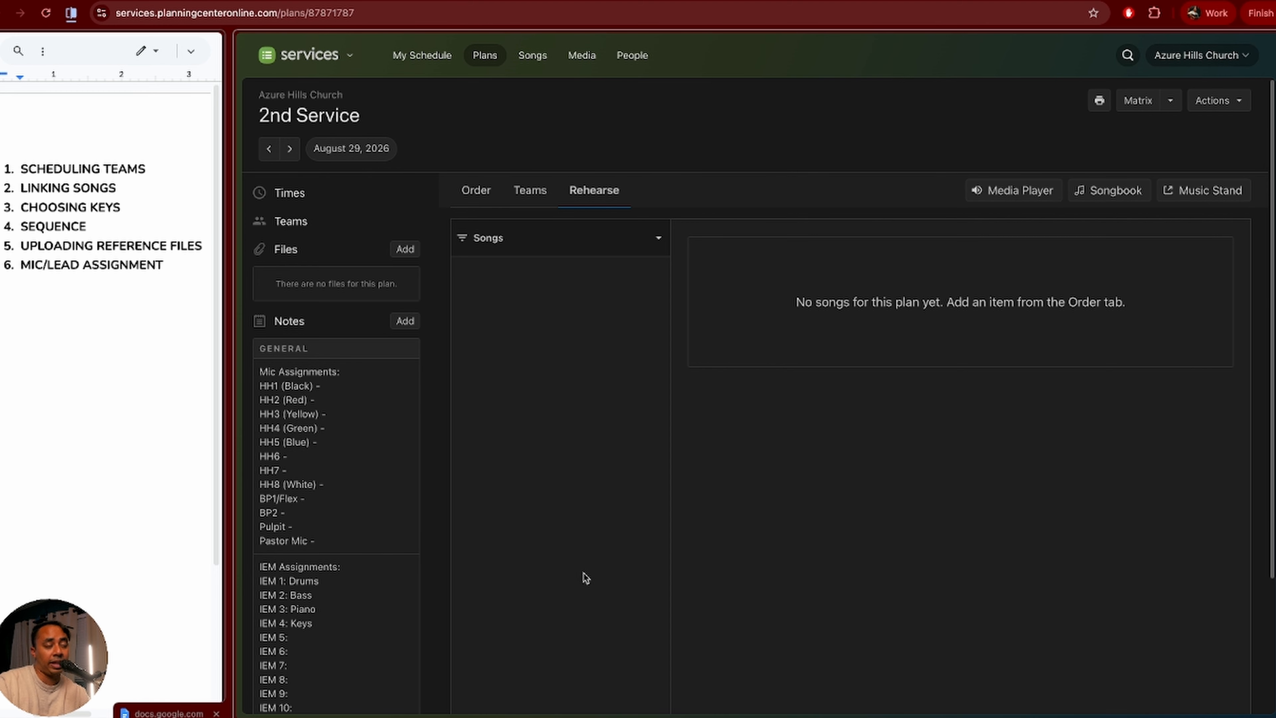
{"action": "left_click", "coordinate": [510, 200]}
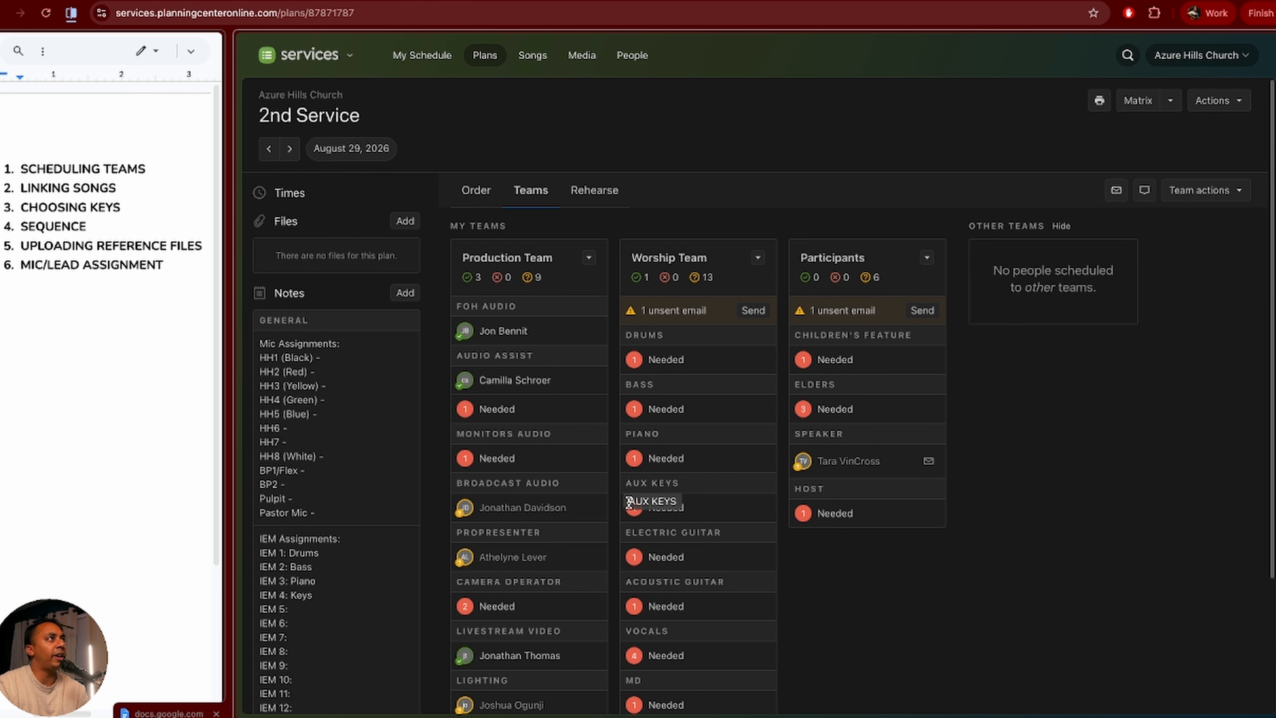
{"action": "scroll", "coordinate": [632, 628], "scroll_direction": "down", "scroll_amount": 5}
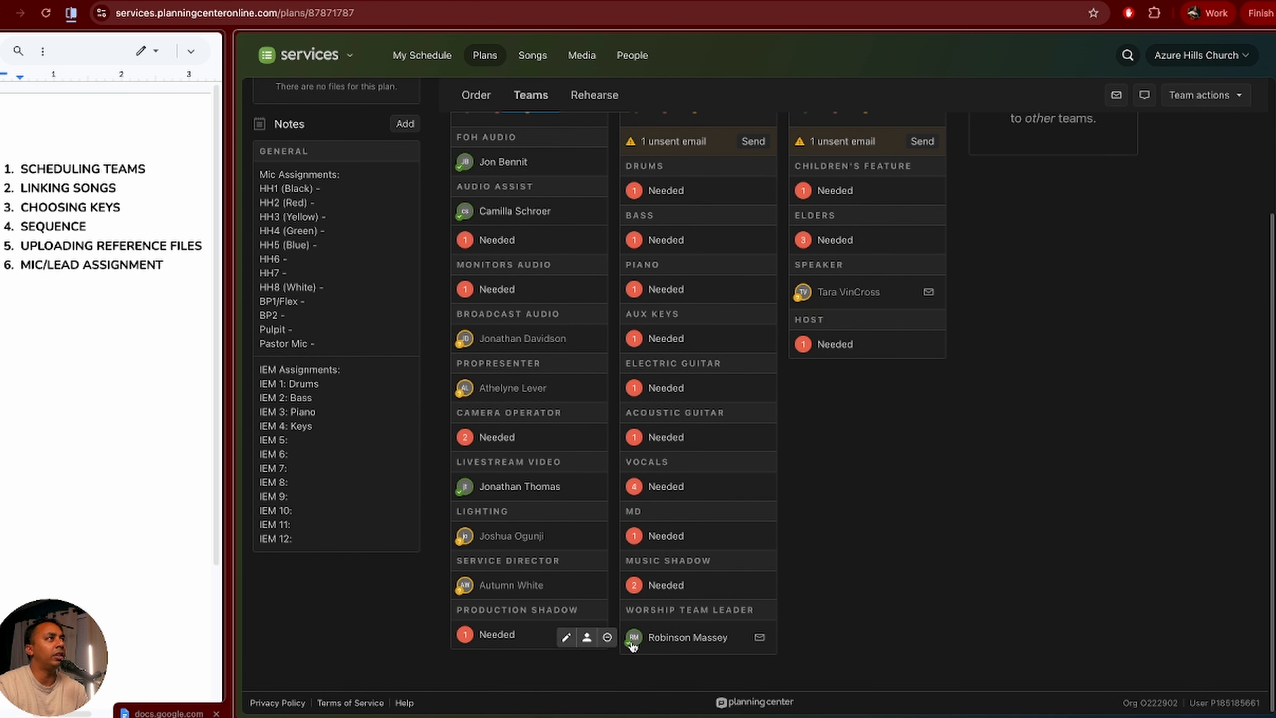
{"action": "scroll", "coordinate": [632, 628], "scroll_direction": "up", "scroll_amount": 5}
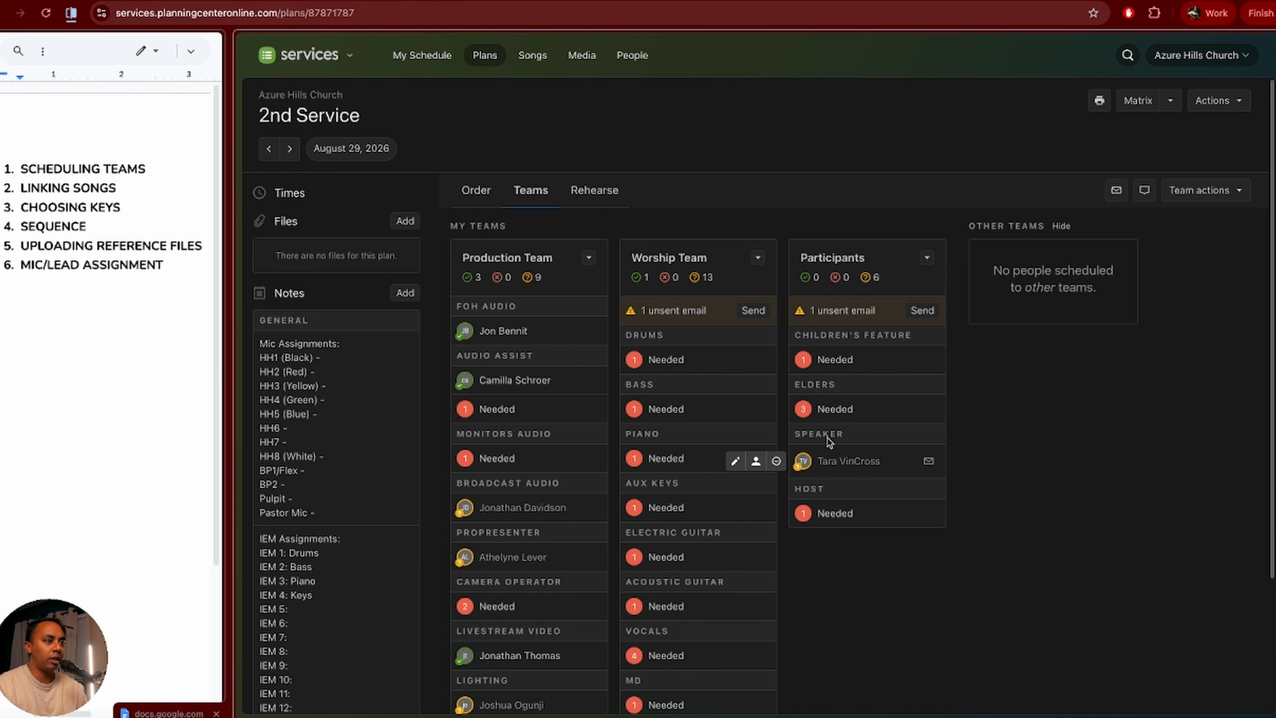
{"action": "scroll", "coordinate": [1080, 676], "scroll_direction": "down", "scroll_amount": 3}
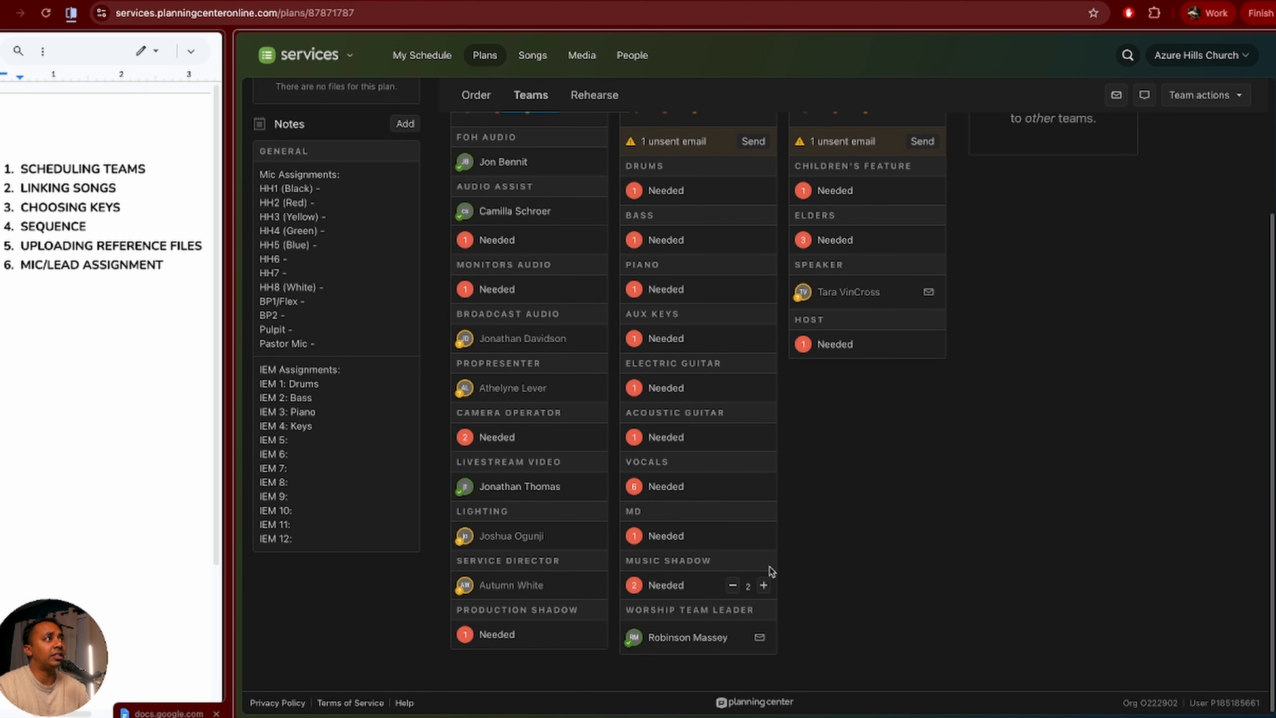
{"action": "scroll", "coordinate": [771, 571], "scroll_direction": "up", "scroll_amount": 3}
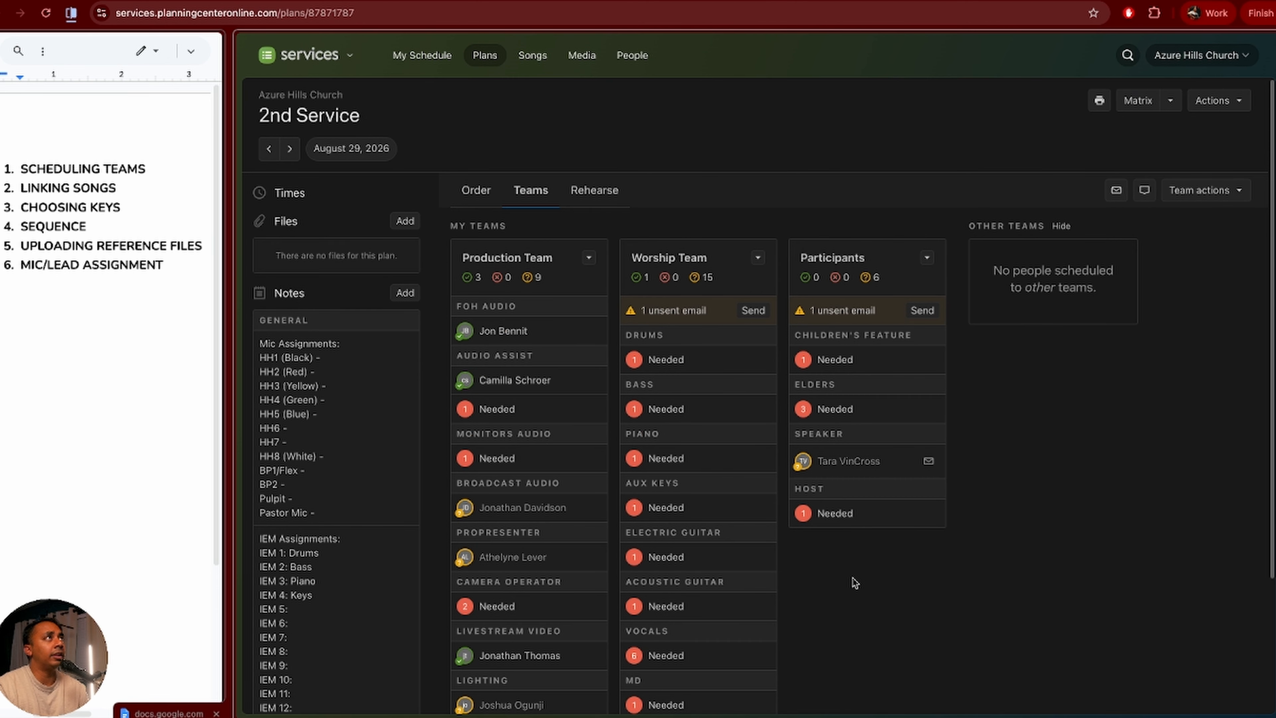
Step: Edit Worship Team needed positions: Aux Keys and Music Shadow to 0, Acoustic Guitar to 2
{"action": "left_click", "coordinate": [757, 259]}
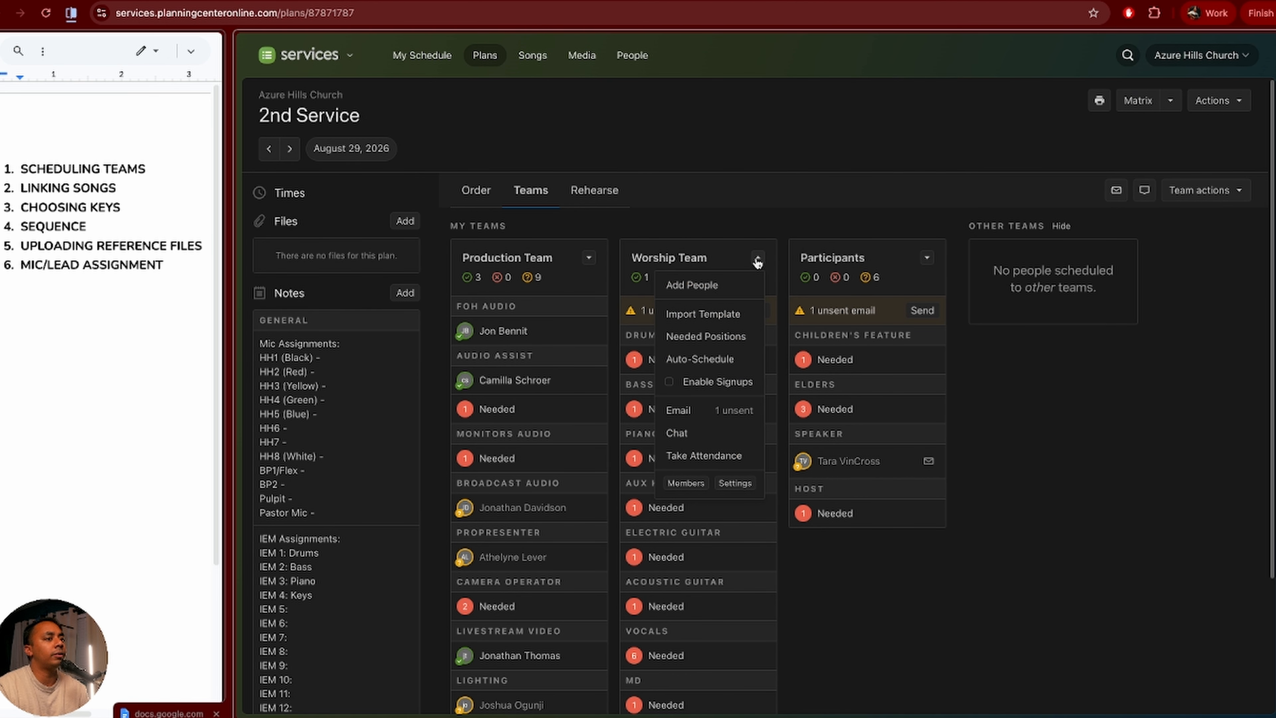
{"action": "left_click", "coordinate": [703, 338]}
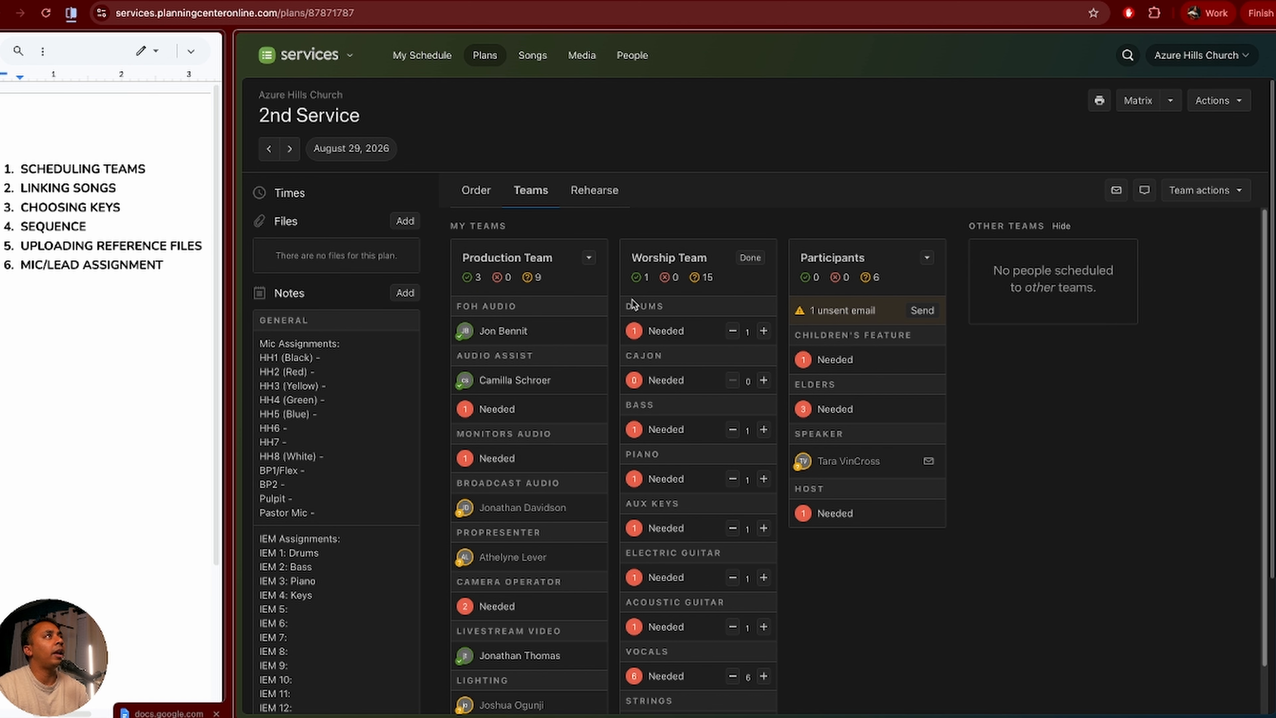
{"action": "scroll", "coordinate": [689, 486], "scroll_direction": "down", "scroll_amount": 1}
{"action": "scroll", "coordinate": [690, 485], "scroll_direction": "down", "scroll_amount": 5}
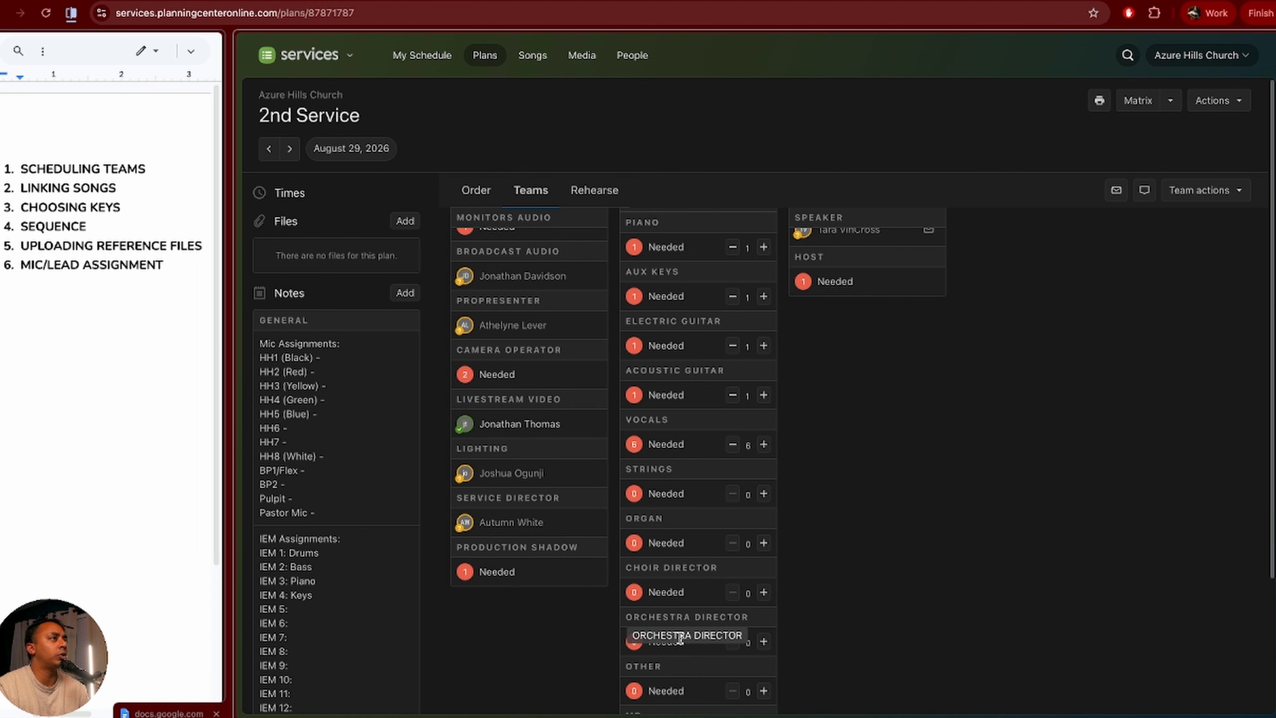
{"action": "scroll", "coordinate": [838, 641], "scroll_direction": "down", "scroll_amount": 2}
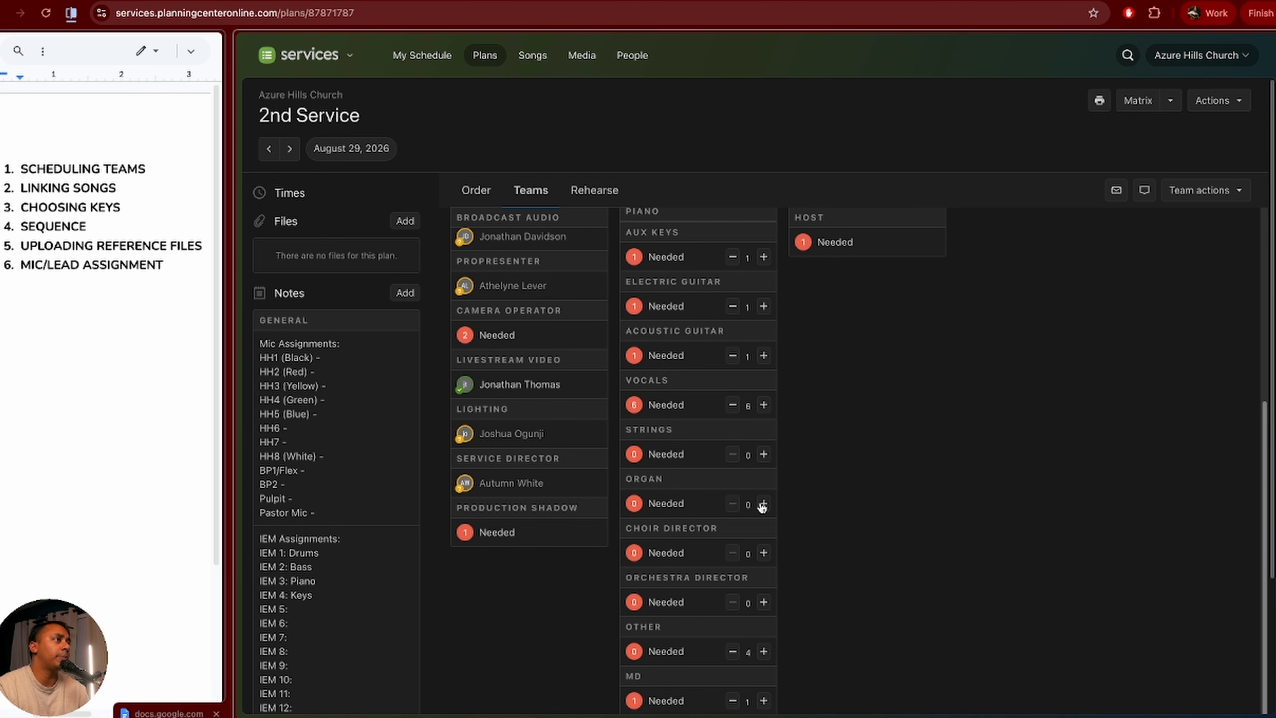
{"action": "scroll", "coordinate": [756, 428], "scroll_direction": "up", "scroll_amount": 10}
{"action": "left_click", "coordinate": [756, 266]}
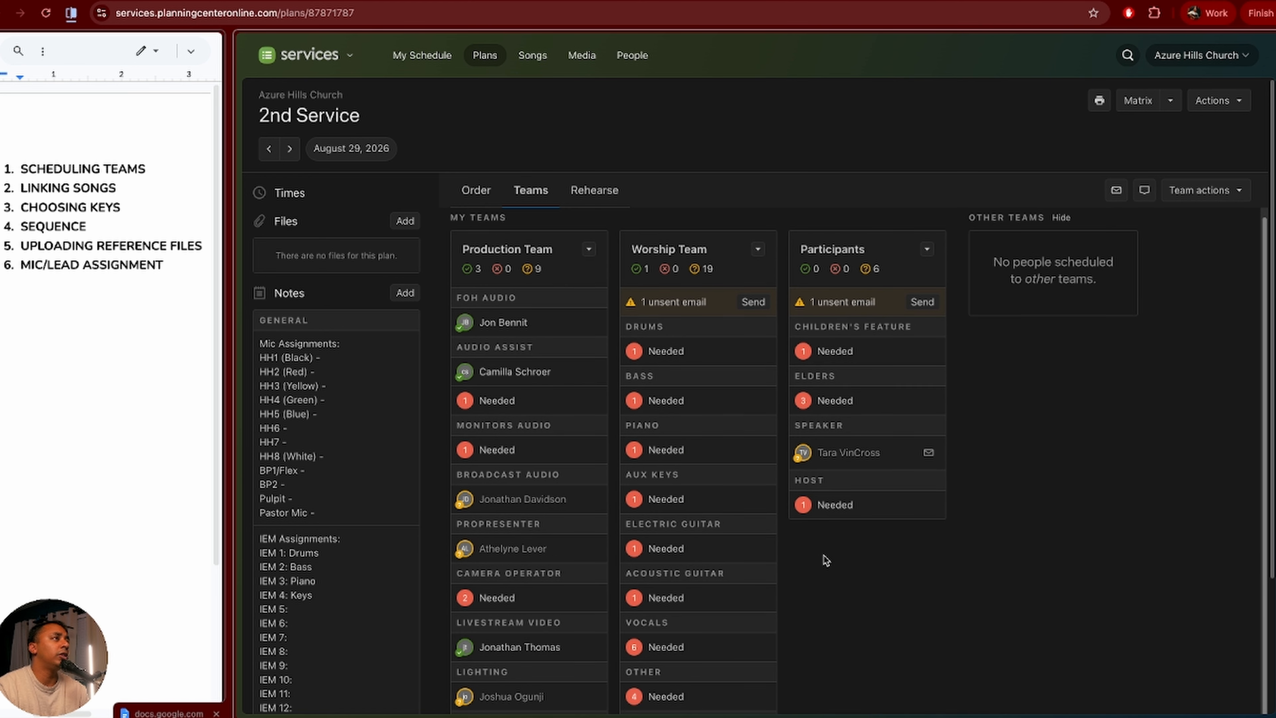
Step: Review the updated Worship Team positions, now totaling 13 needed
{"action": "scroll", "coordinate": [713, 657], "scroll_direction": "down", "scroll_amount": 2}
{"action": "scroll", "coordinate": [687, 655], "scroll_direction": "down", "scroll_amount": 1}
{"action": "mouse_move", "coordinate": [684, 617]}
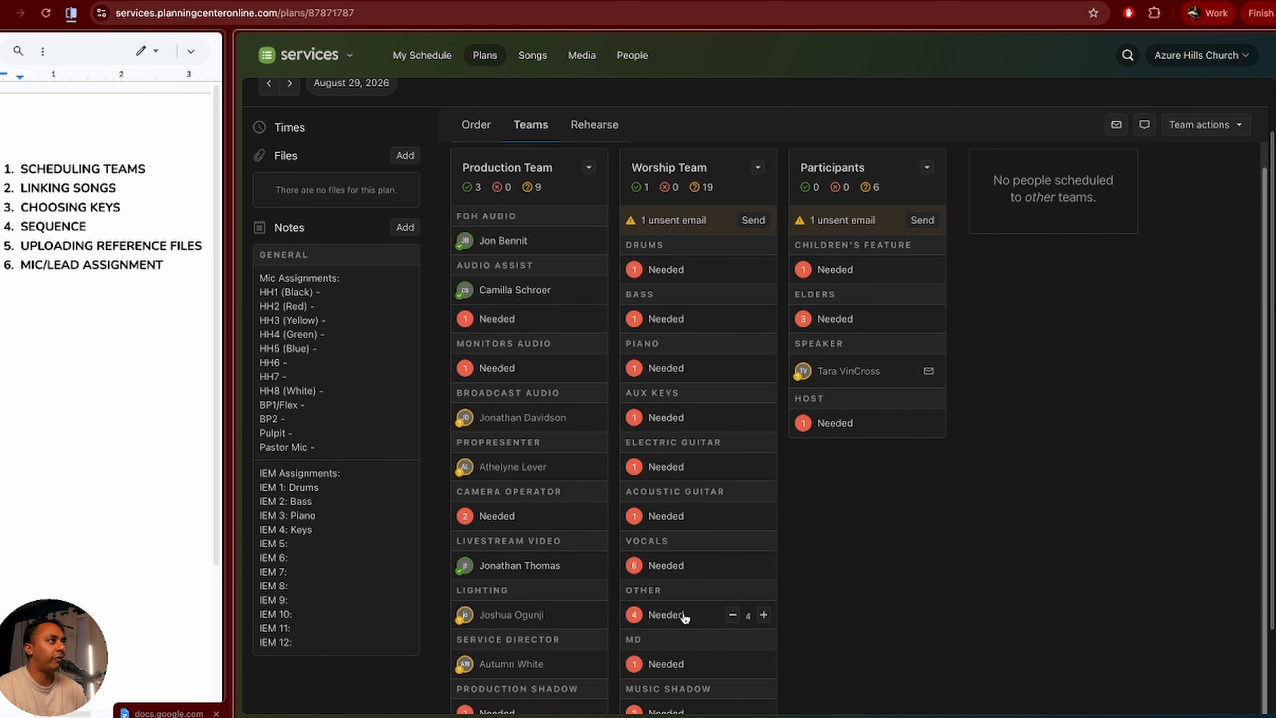
{"action": "scroll", "coordinate": [684, 617], "scroll_direction": "down", "scroll_amount": 3}
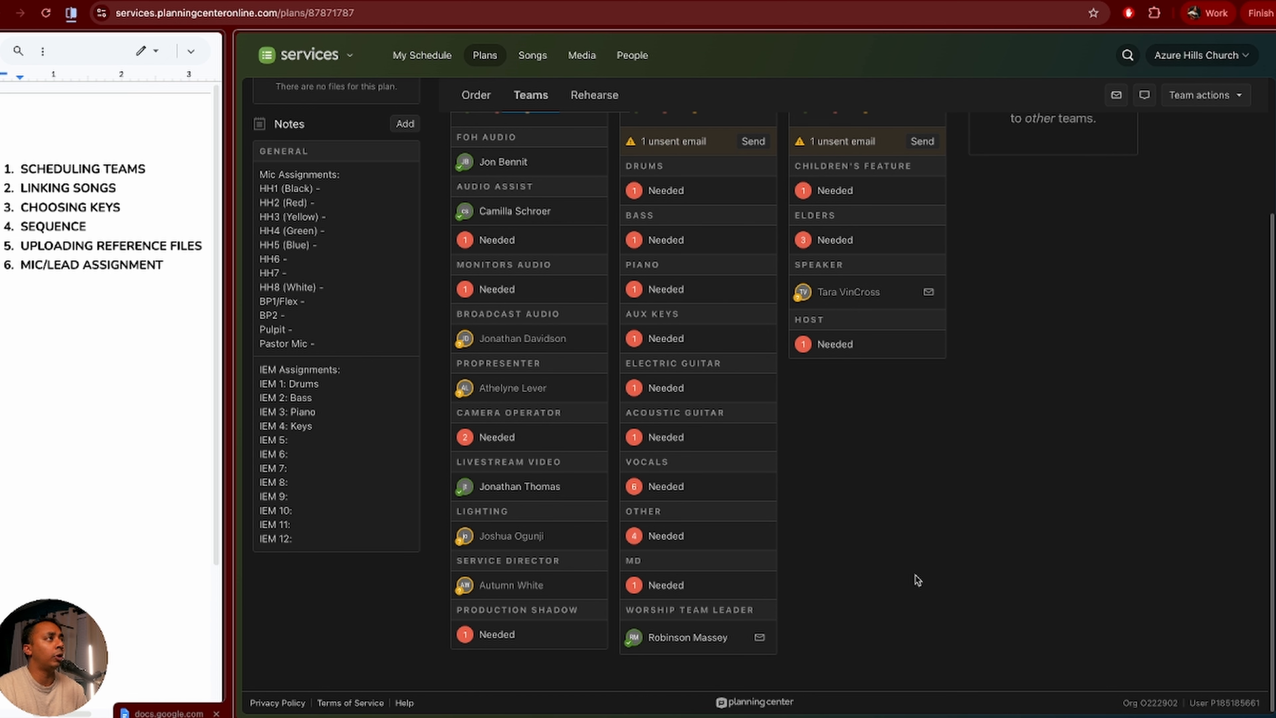
{"action": "mouse_move", "coordinate": [731, 537]}
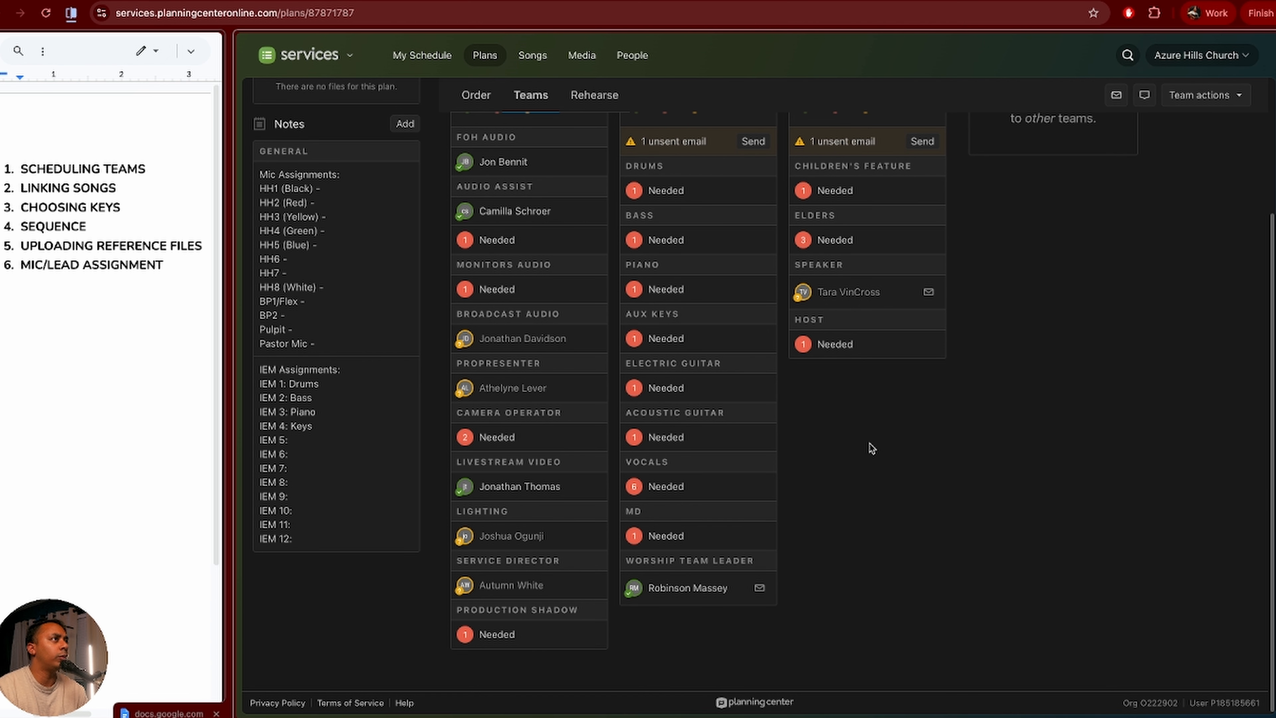
{"action": "scroll", "coordinate": [854, 497], "scroll_direction": "up", "scroll_amount": 2}
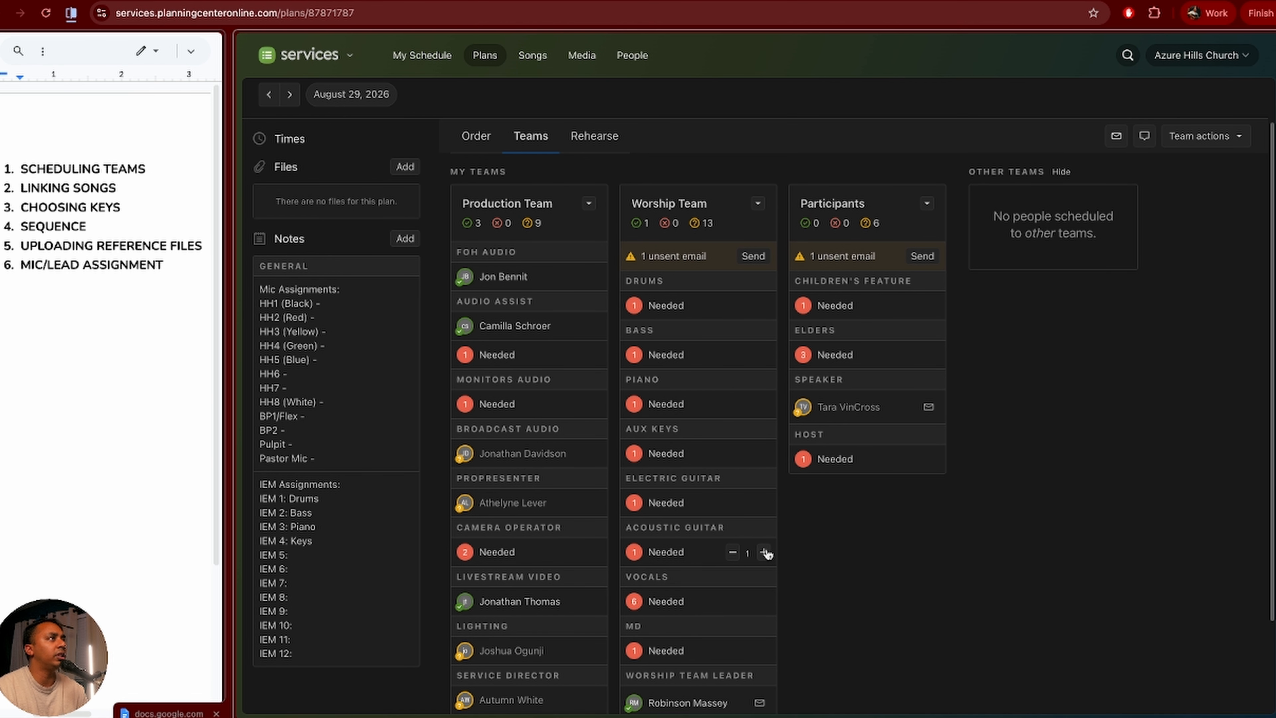
{"action": "mouse_move", "coordinate": [774, 455]}
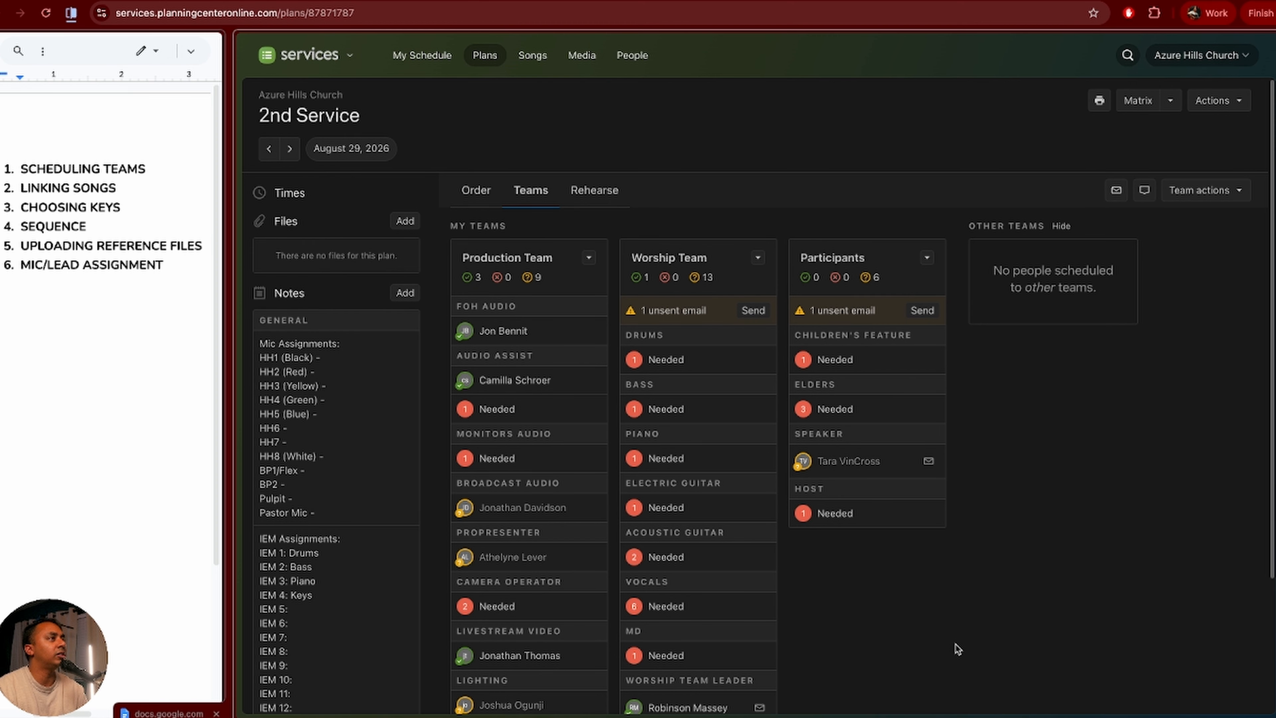
{"action": "scroll", "coordinate": [957, 648], "scroll_direction": "down", "scroll_amount": 1}
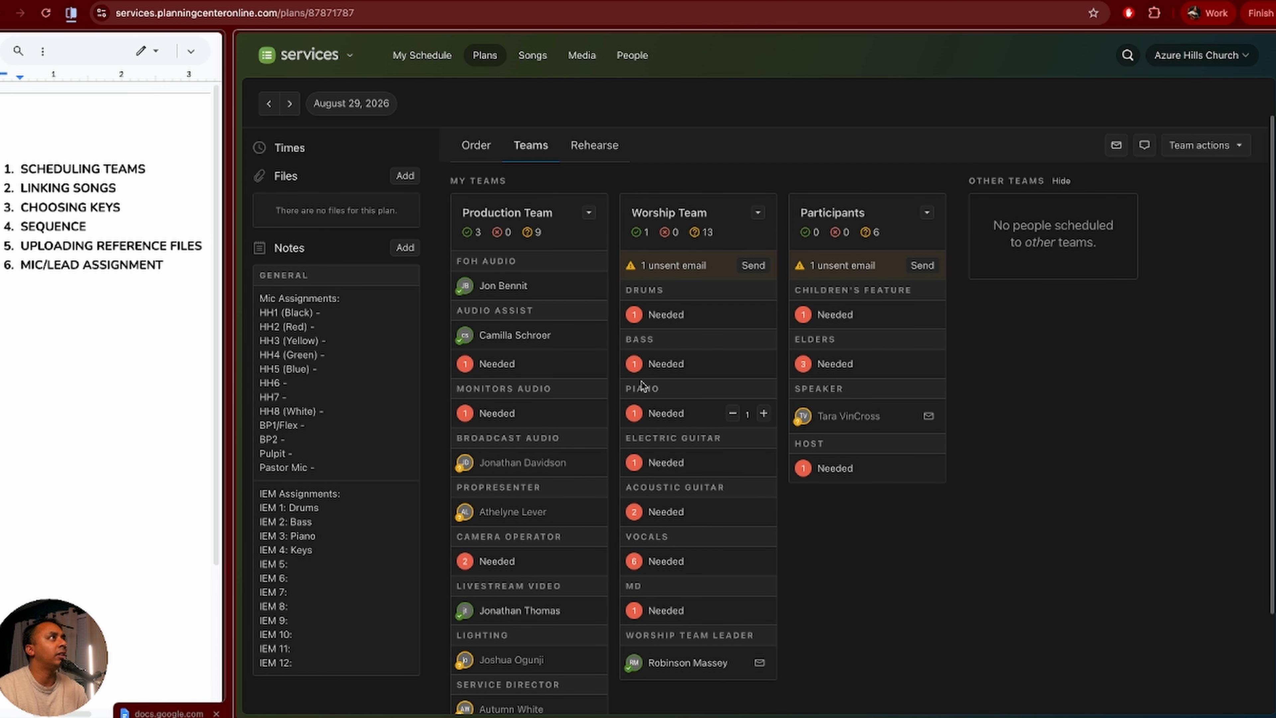
{"action": "left_click", "coordinate": [654, 315]}
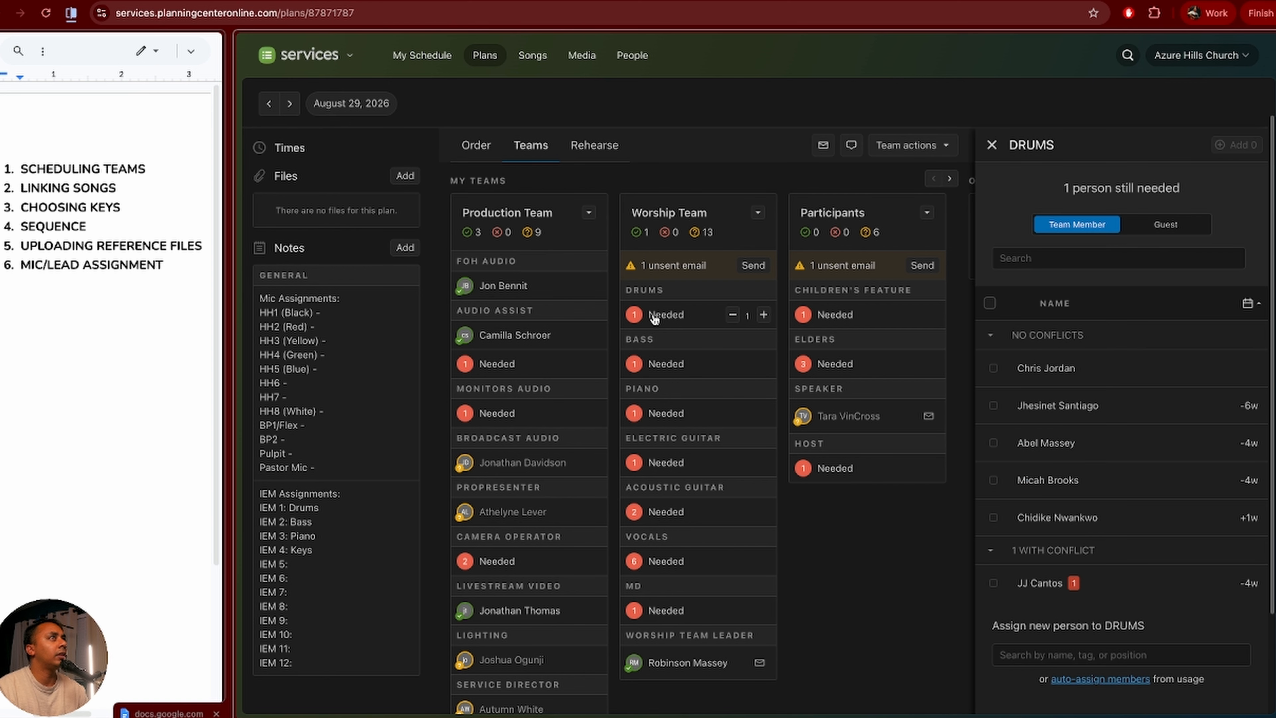
{"action": "scroll", "coordinate": [1115, 446], "scroll_direction": "down", "scroll_amount": 1}
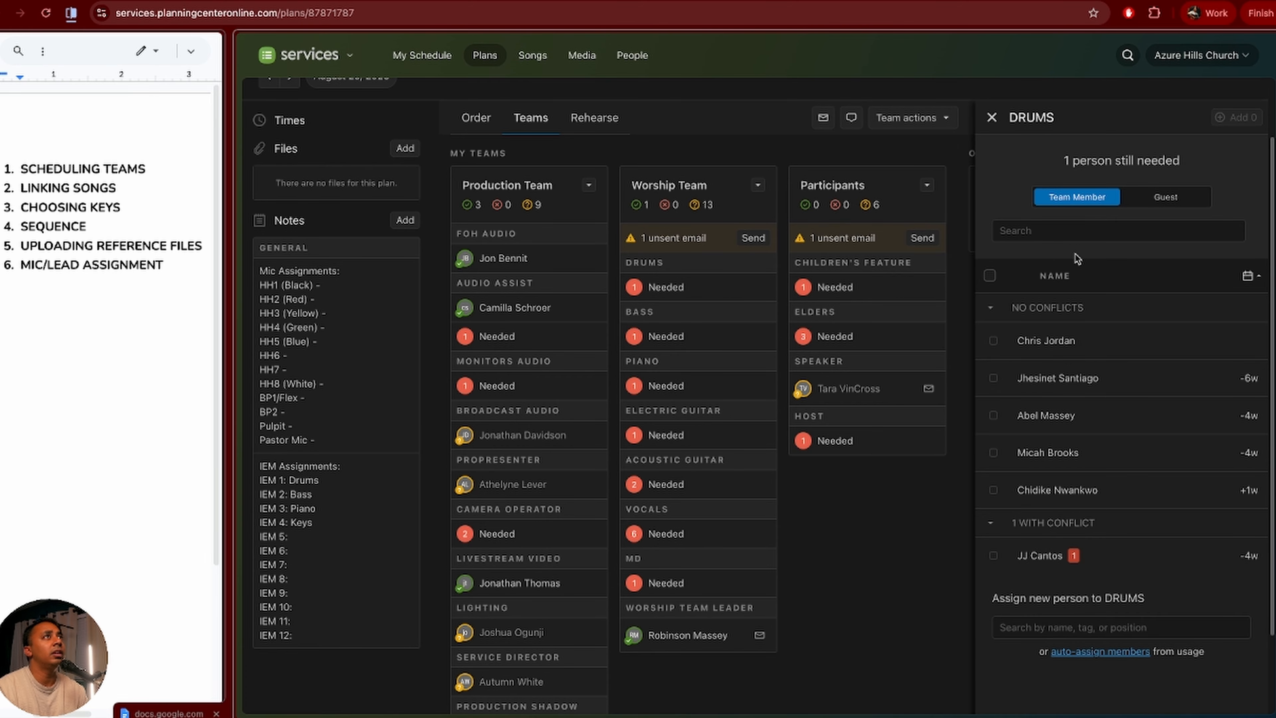
{"action": "scroll", "coordinate": [1075, 254], "scroll_direction": "up", "scroll_amount": 1}
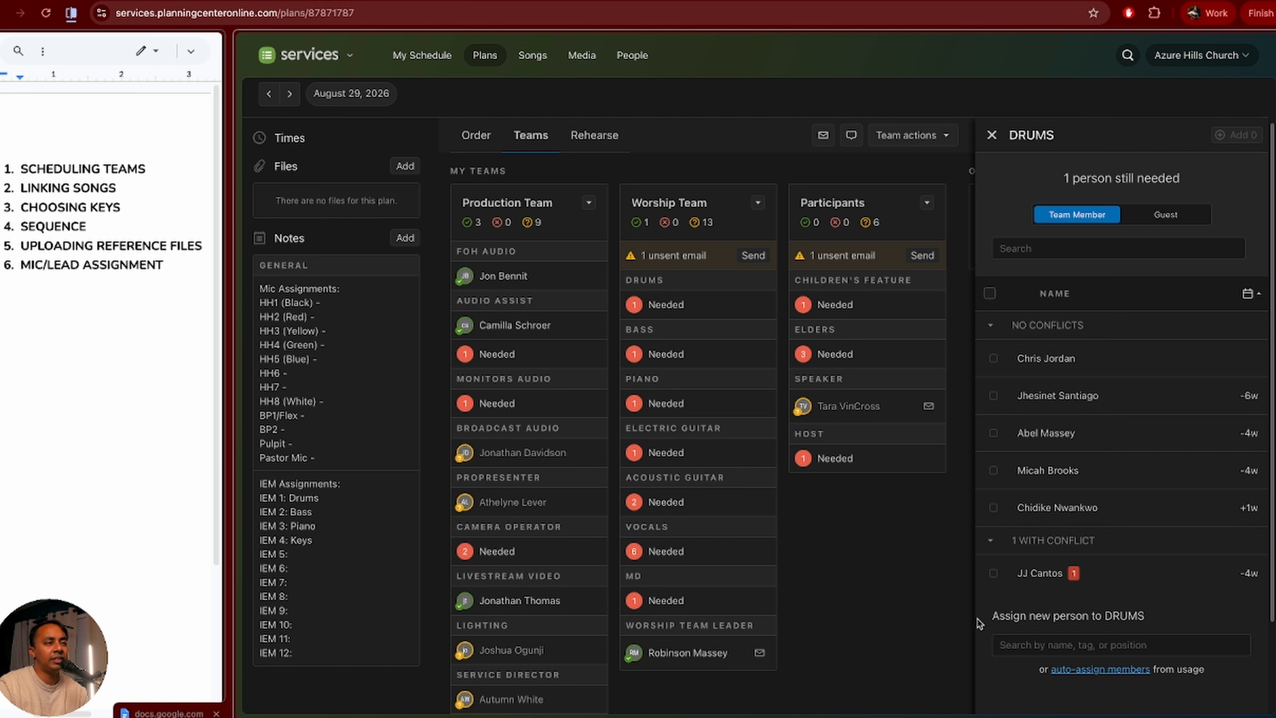
Step: Search the Drums panel for an existing person, then decline importing them into Services
{"action": "left_click", "coordinate": [1126, 645]}
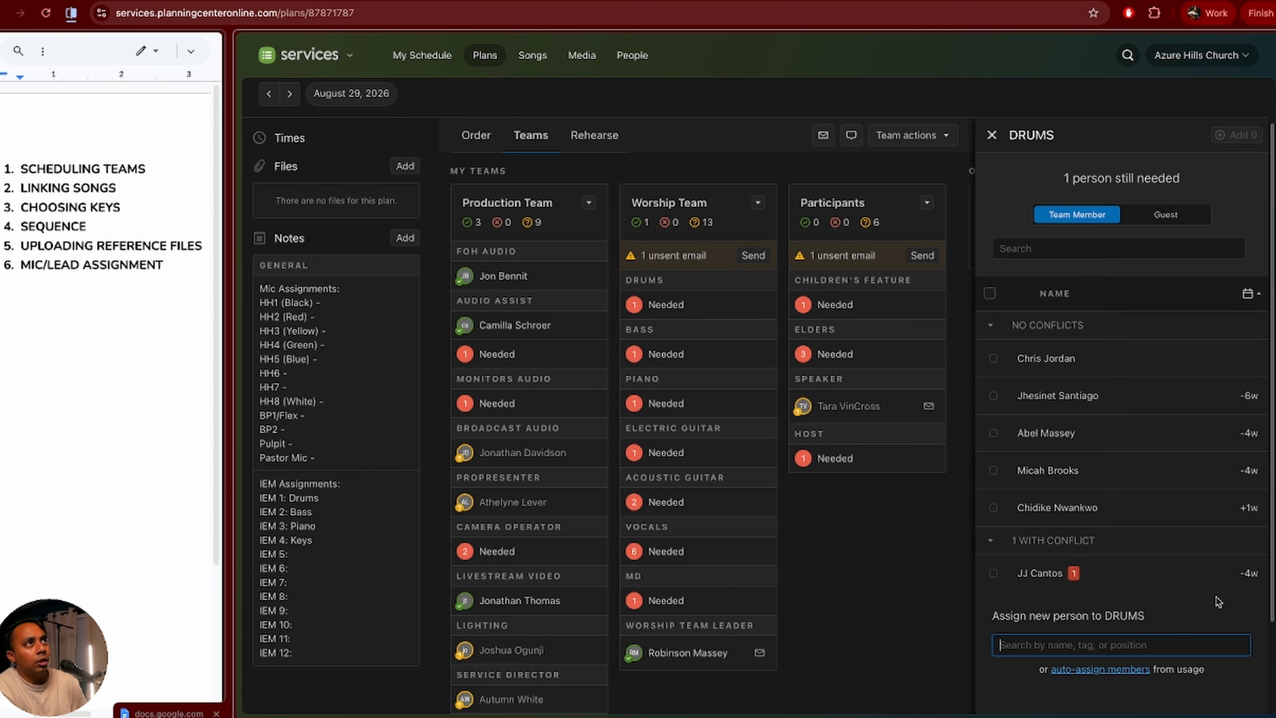
{"action": "type", "text": "Braed"}
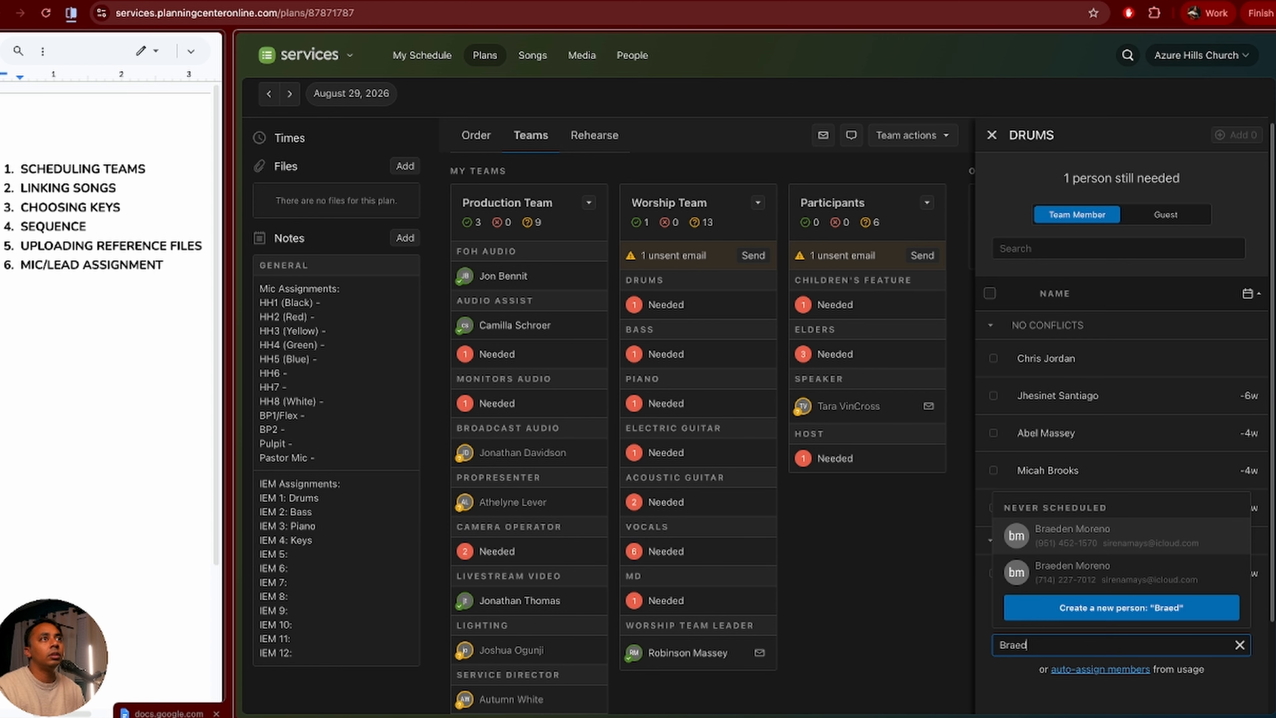
{"action": "left_click", "coordinate": [1218, 539]}
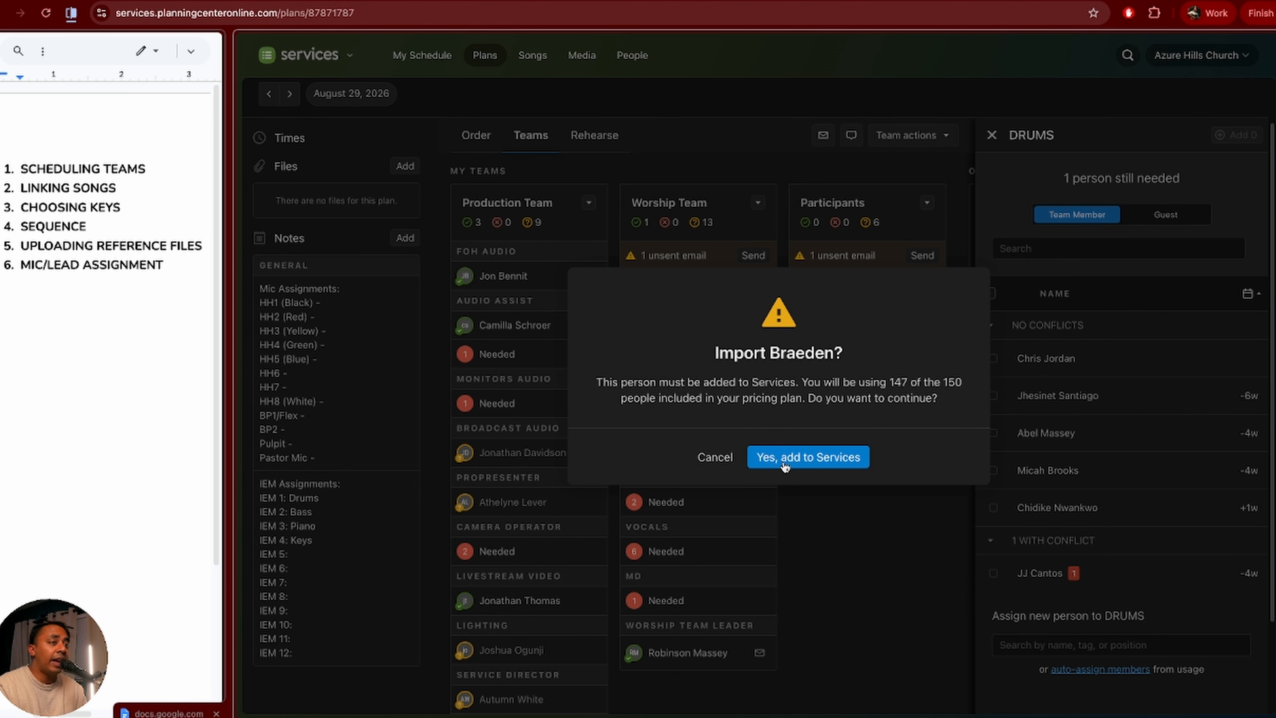
{"action": "left_click", "coordinate": [717, 458]}
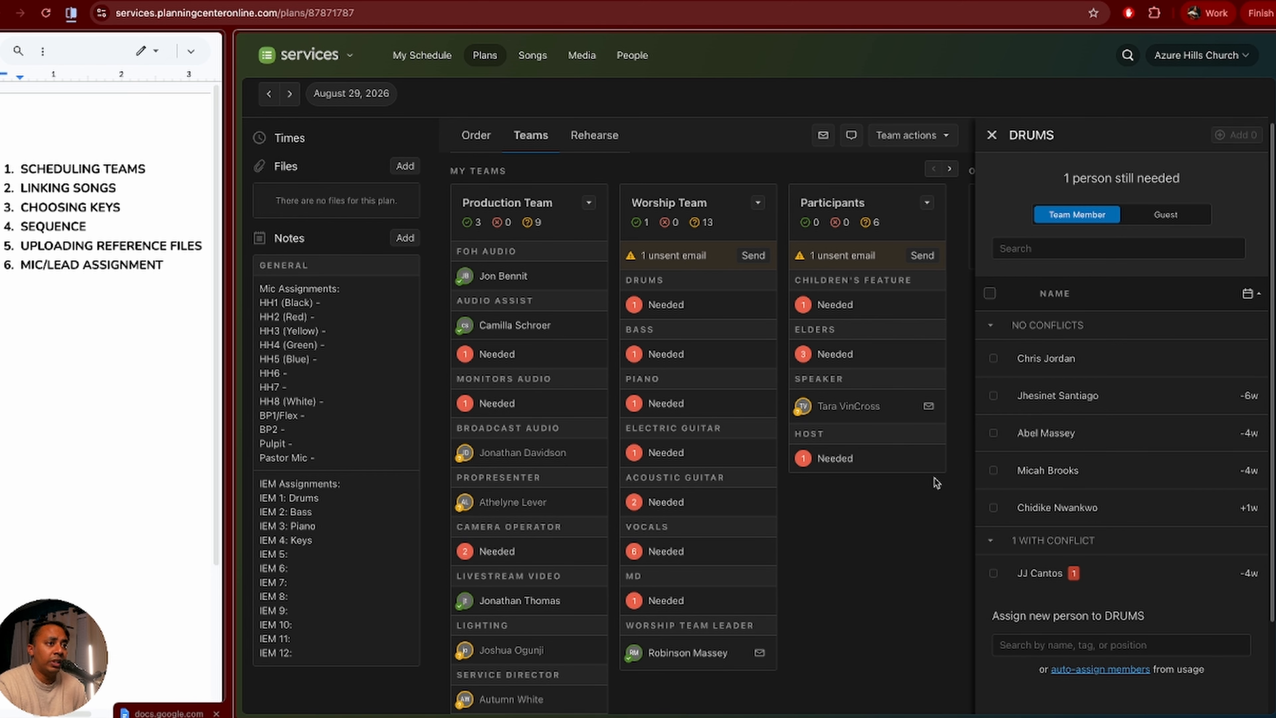
Step: Create a new person for Drums by entering their first and last name
{"action": "left_click", "coordinate": [1049, 644]}
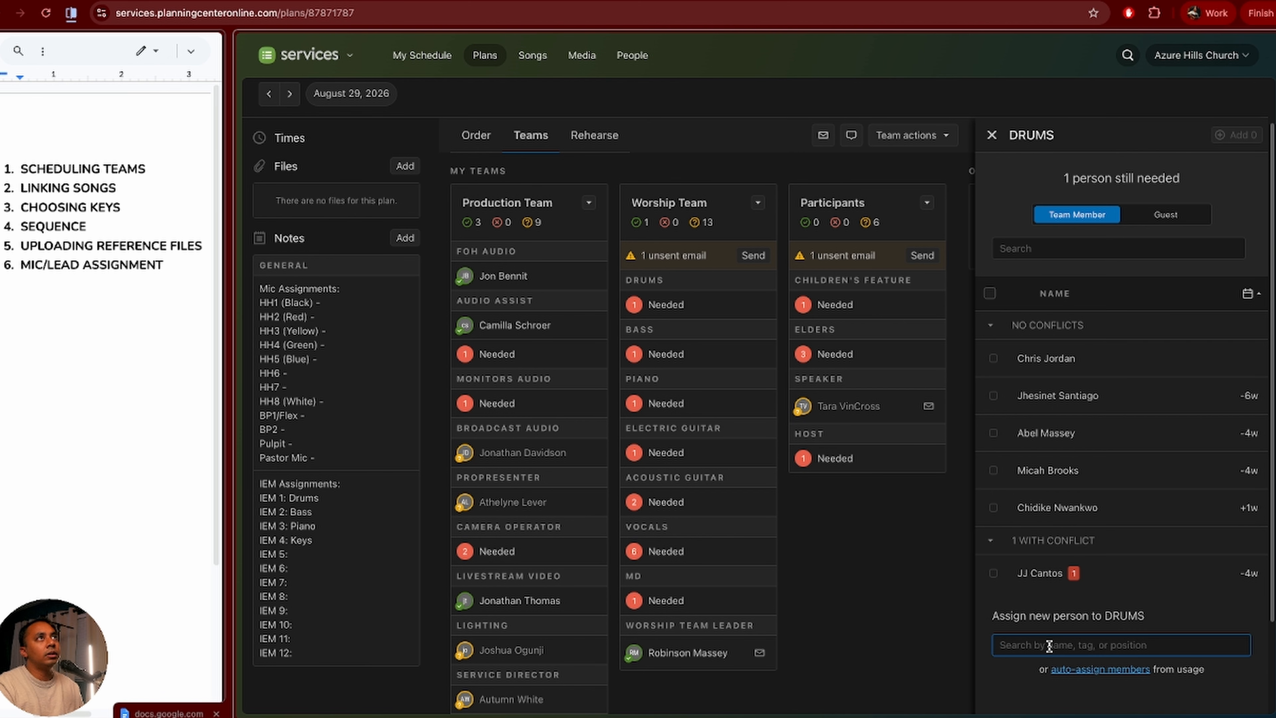
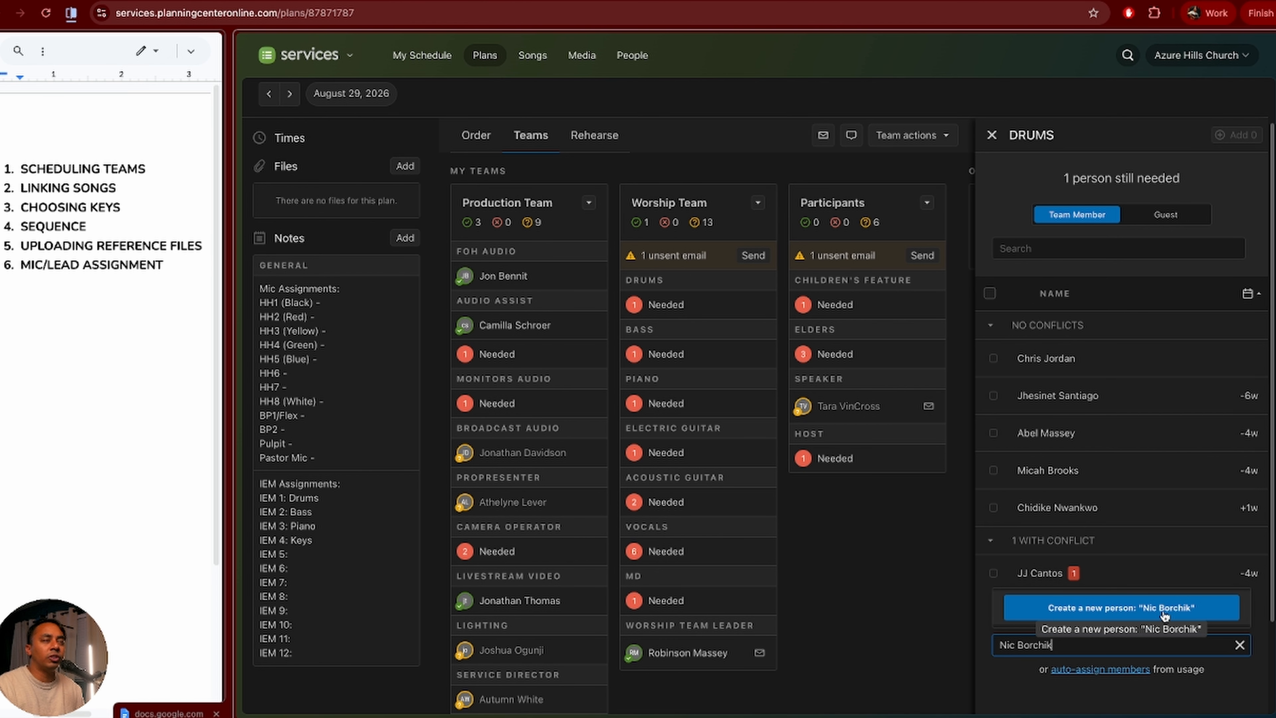
{"action": "left_click", "coordinate": [1165, 608]}
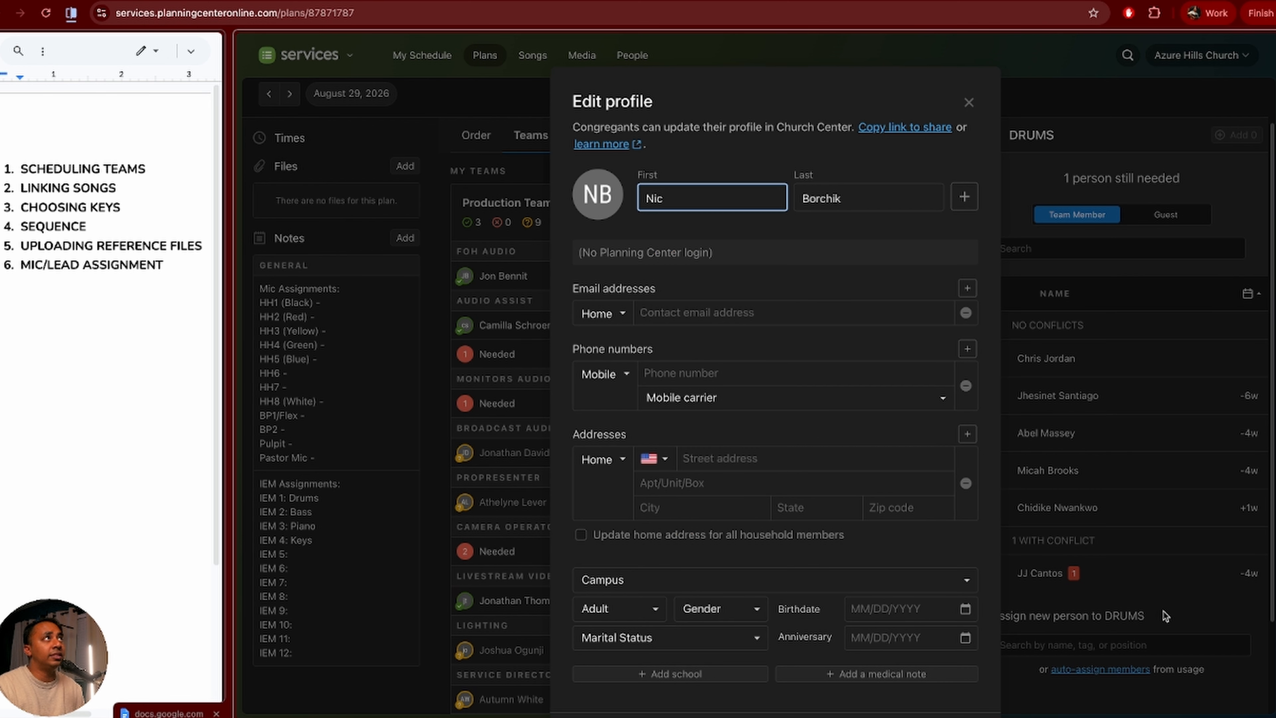
Step: Enter the new person's e-mail address in the profile and save it
{"action": "left_click", "coordinate": [723, 306]}
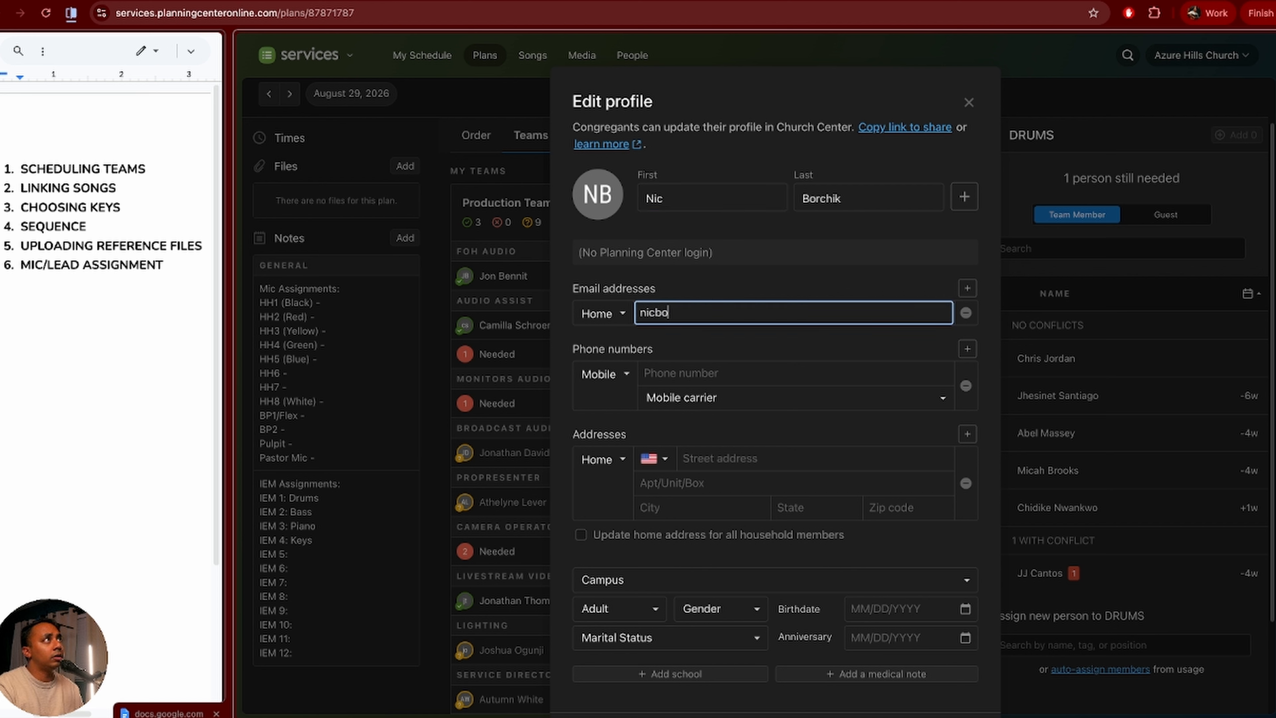
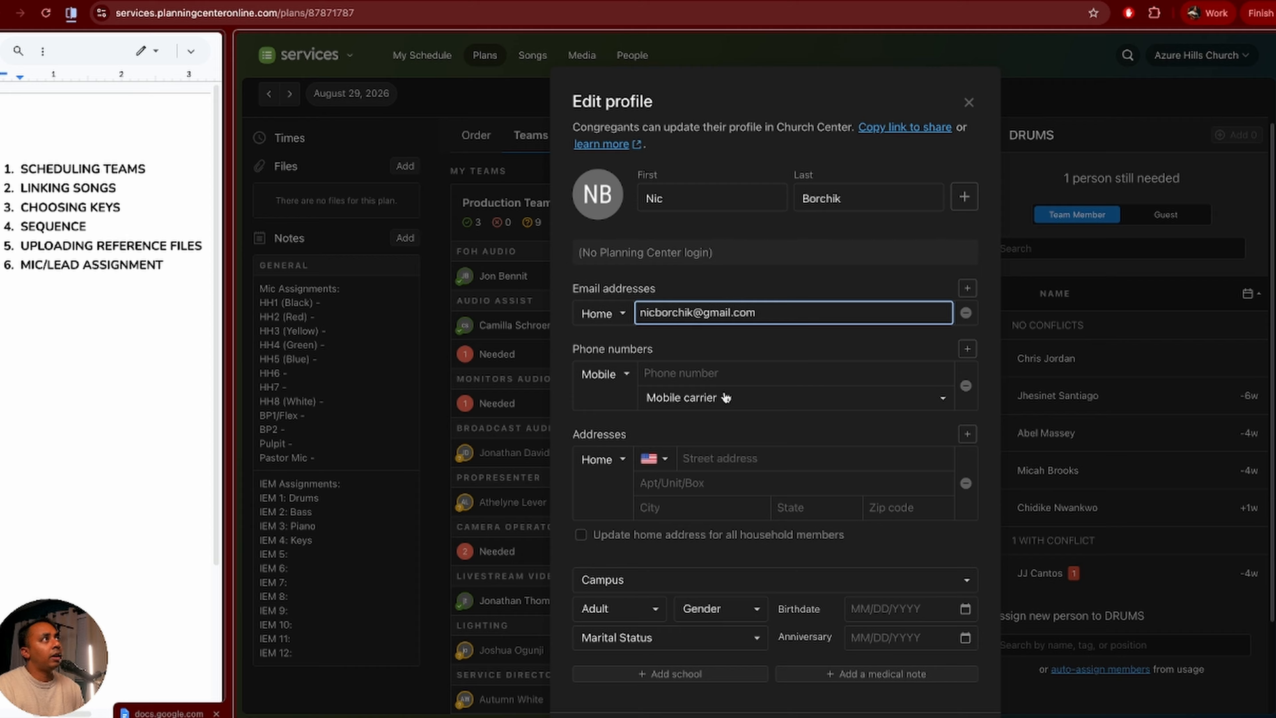
{"action": "left_click", "coordinate": [726, 372]}
{"action": "left_click", "coordinate": [712, 516]}
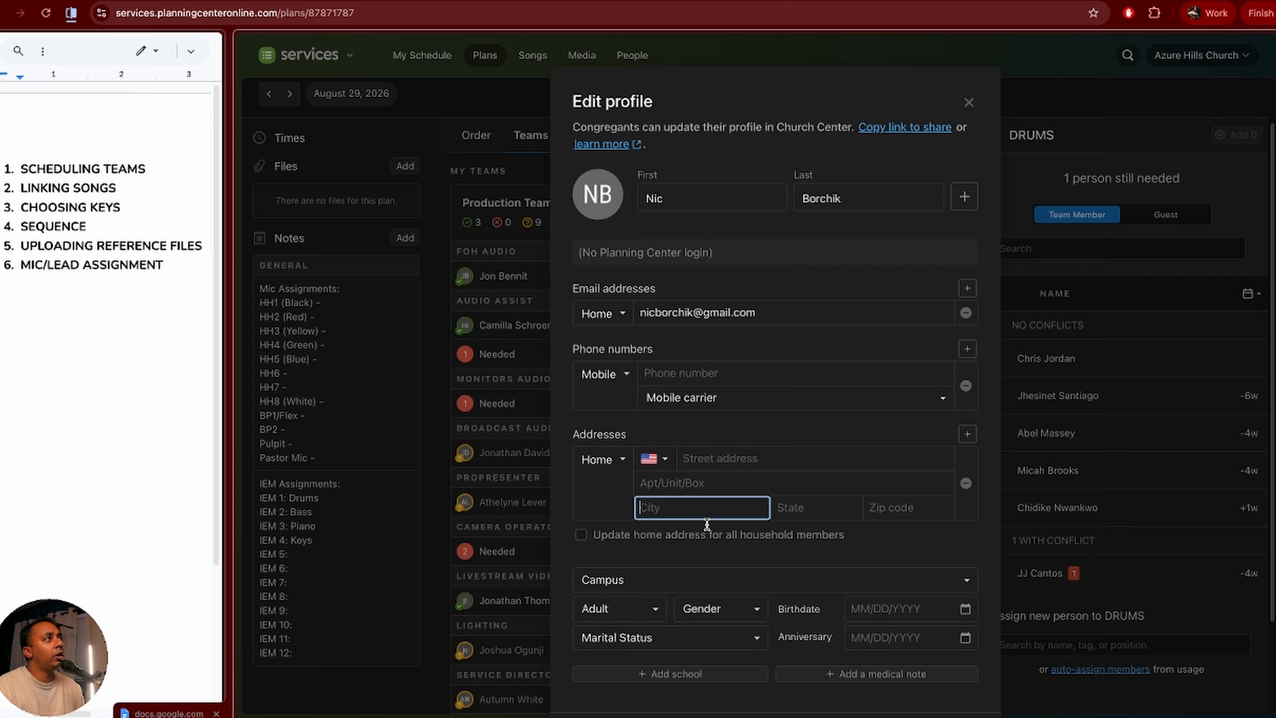
{"action": "scroll", "coordinate": [719, 587], "scroll_direction": "down", "scroll_amount": 2}
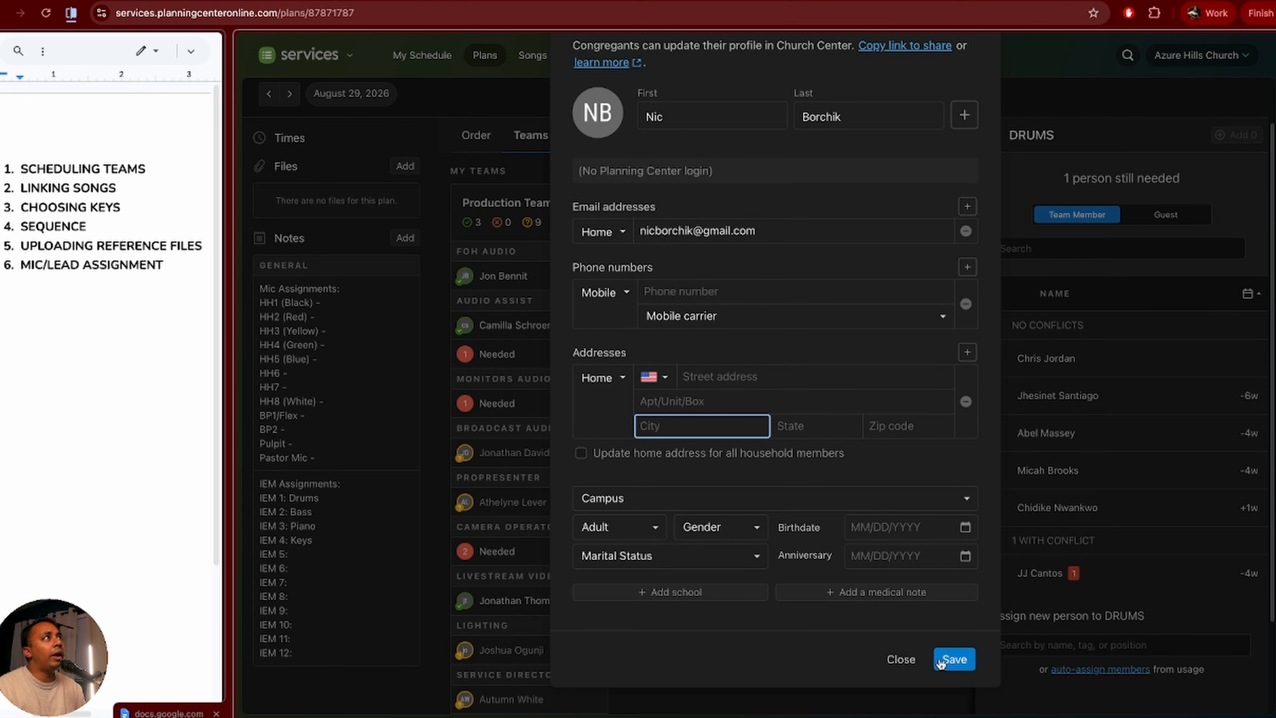
{"action": "left_click", "coordinate": [943, 665]}
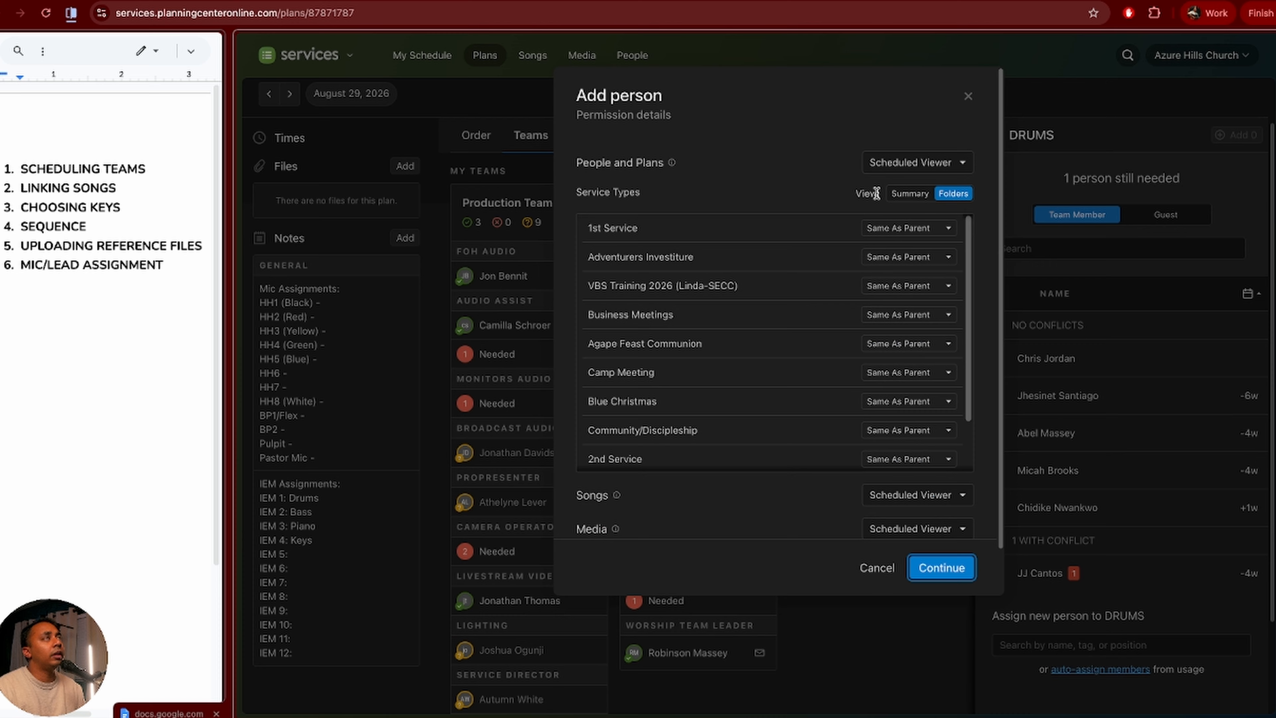
Step: Accept the default permissions, then cancel adding the person at the Welcome email step
{"action": "scroll", "coordinate": [876, 508], "scroll_direction": "down", "scroll_amount": 2}
{"action": "scroll", "coordinate": [877, 507], "scroll_direction": "up", "scroll_amount": 2}
{"action": "scroll", "coordinate": [864, 336], "scroll_direction": "down", "scroll_amount": 2}
{"action": "left_click", "coordinate": [928, 585]}
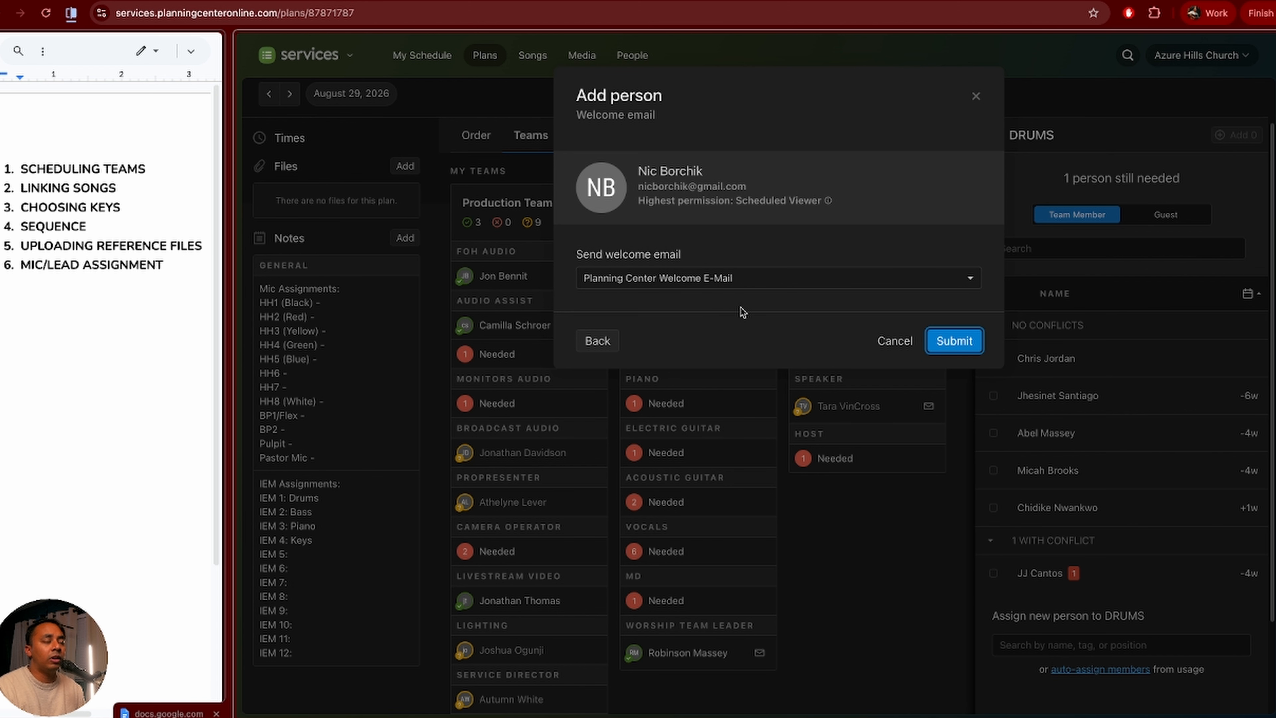
{"action": "left_click", "coordinate": [893, 341]}
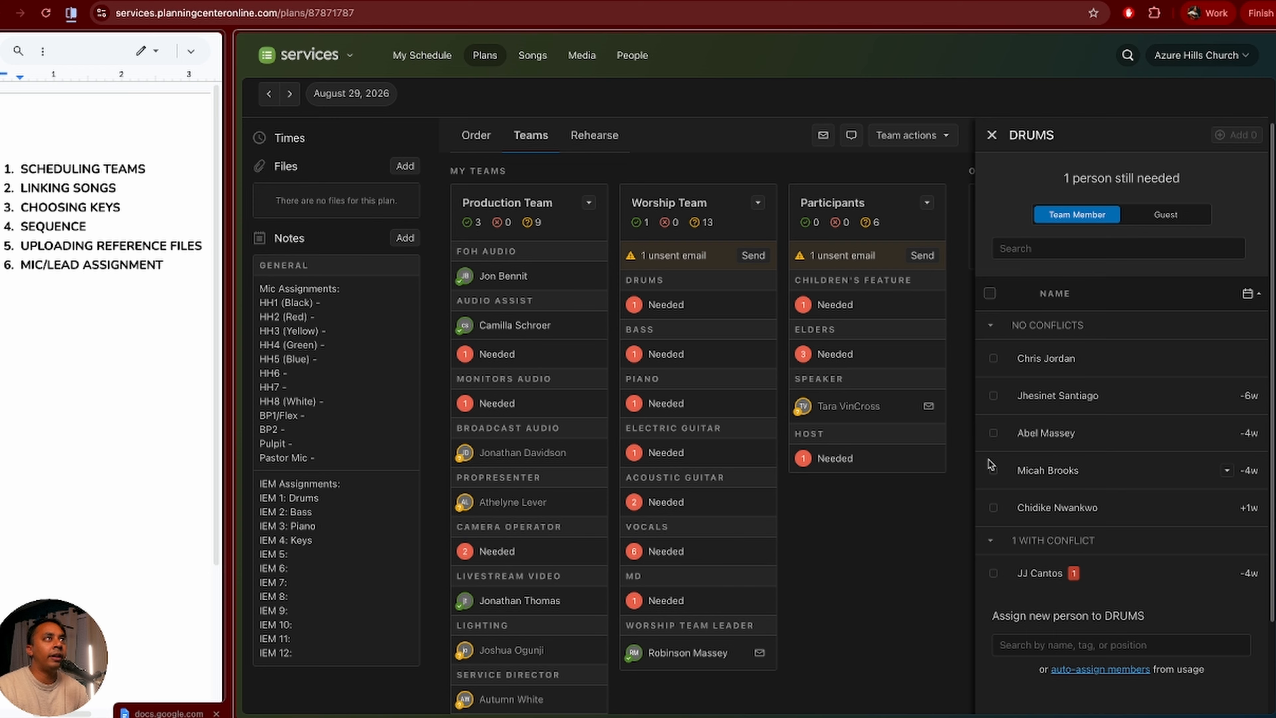
Step: Assign an available drummer to Drums and a bass player to Bass
{"action": "left_click", "coordinate": [993, 438]}
{"action": "left_click", "coordinate": [1244, 136]}
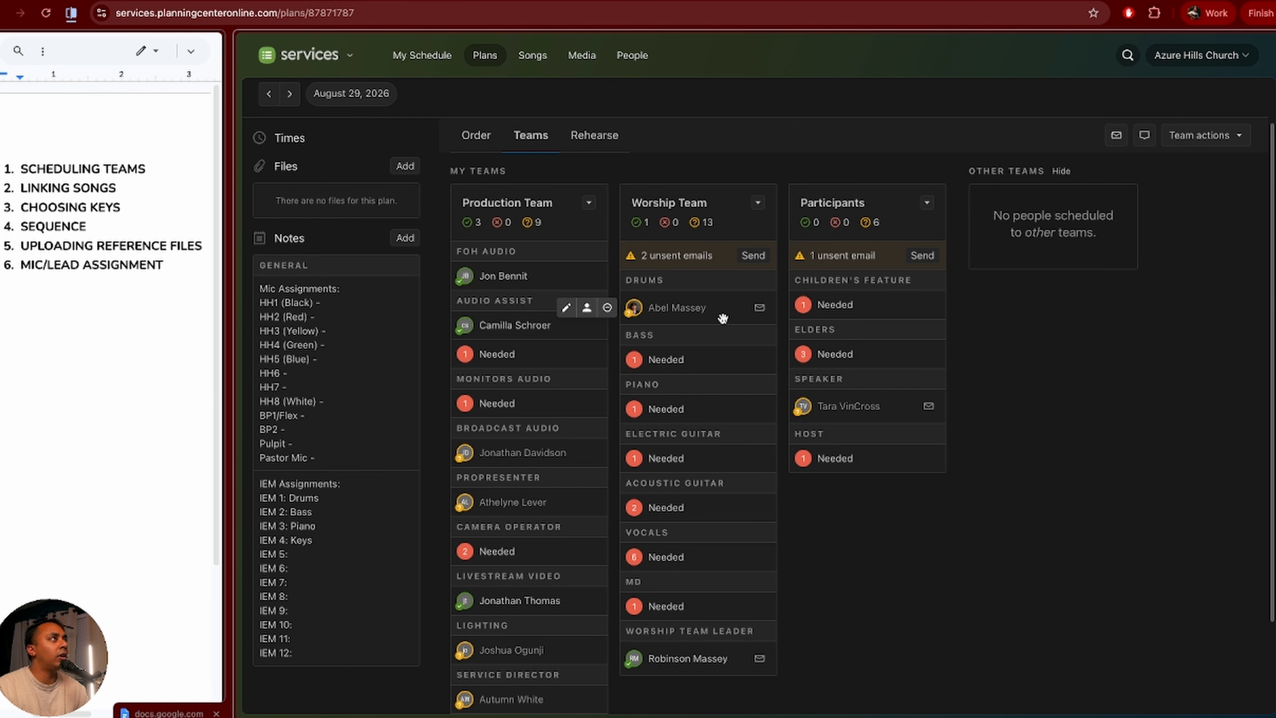
{"action": "left_click", "coordinate": [667, 359]}
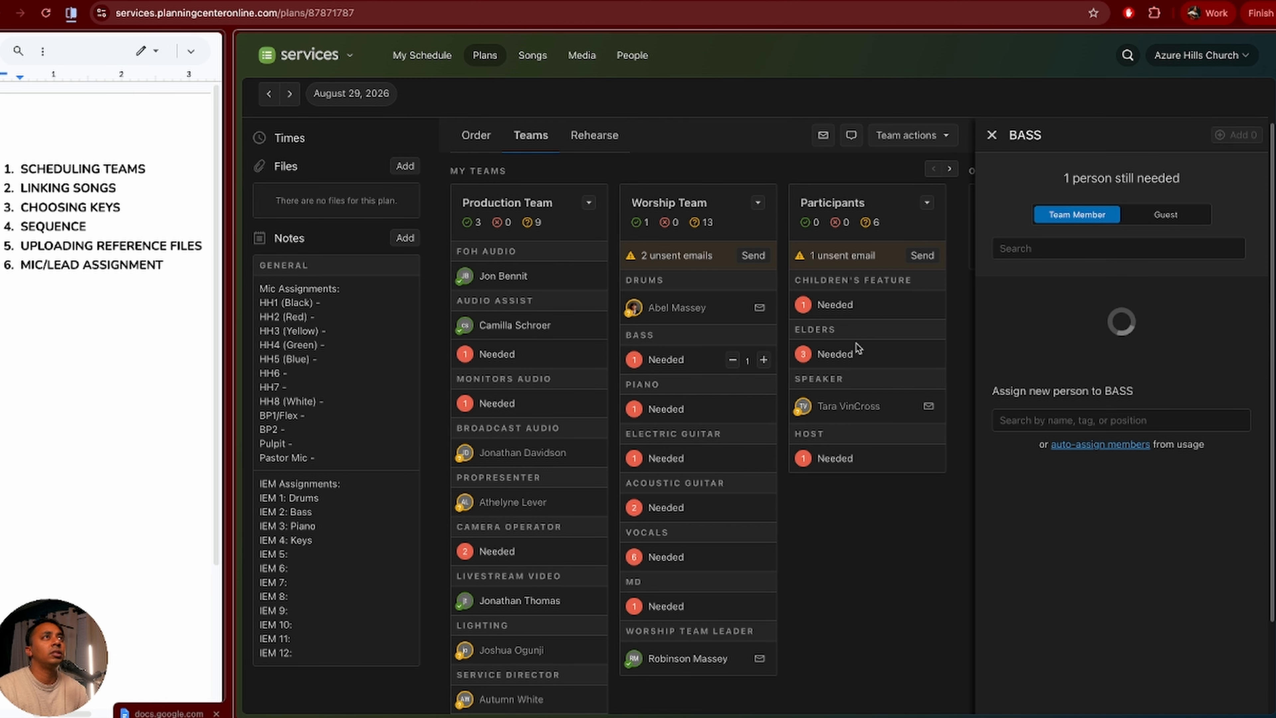
{"action": "scroll", "coordinate": [1101, 388], "scroll_direction": "down", "scroll_amount": 1}
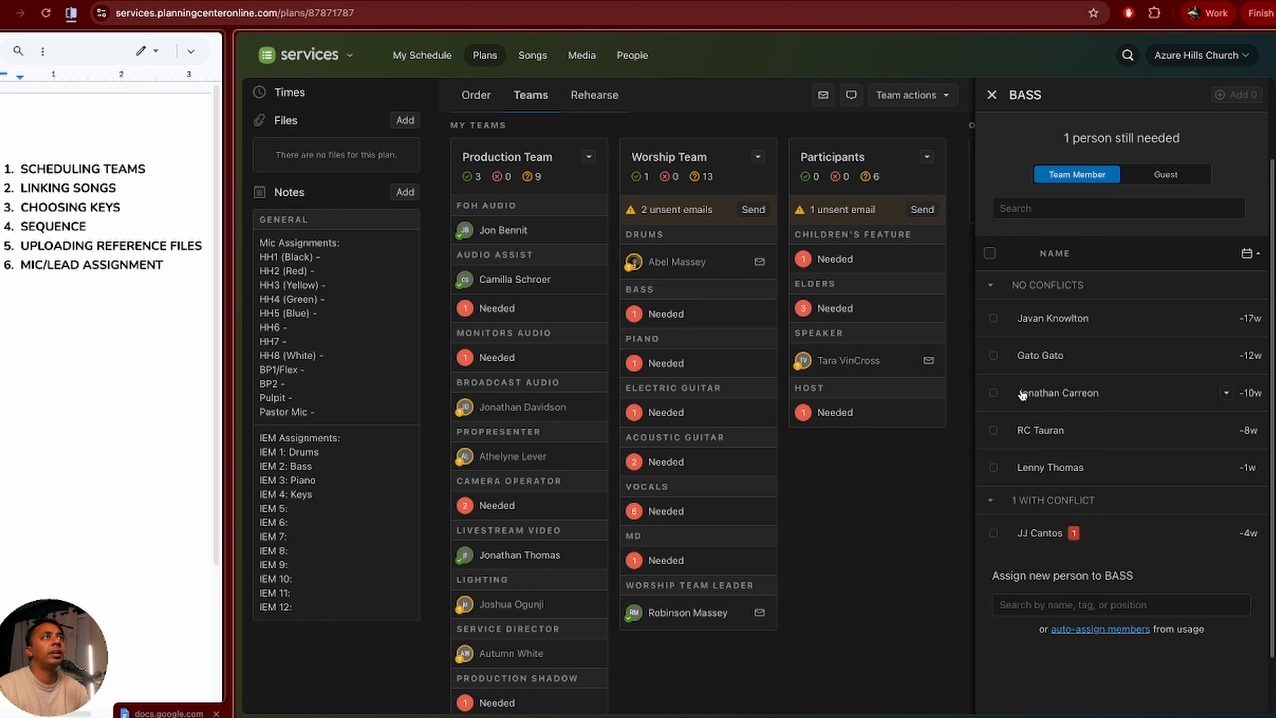
{"action": "left_click", "coordinate": [1030, 433]}
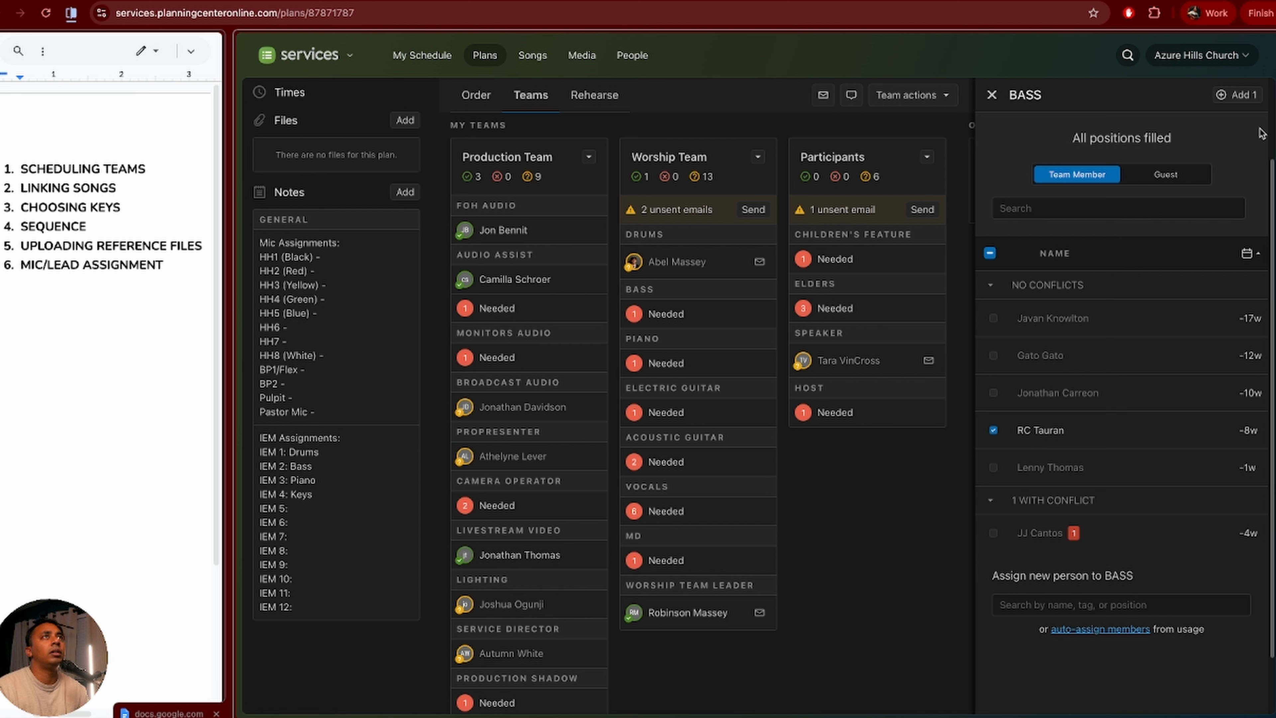
{"action": "left_click", "coordinate": [1230, 95]}
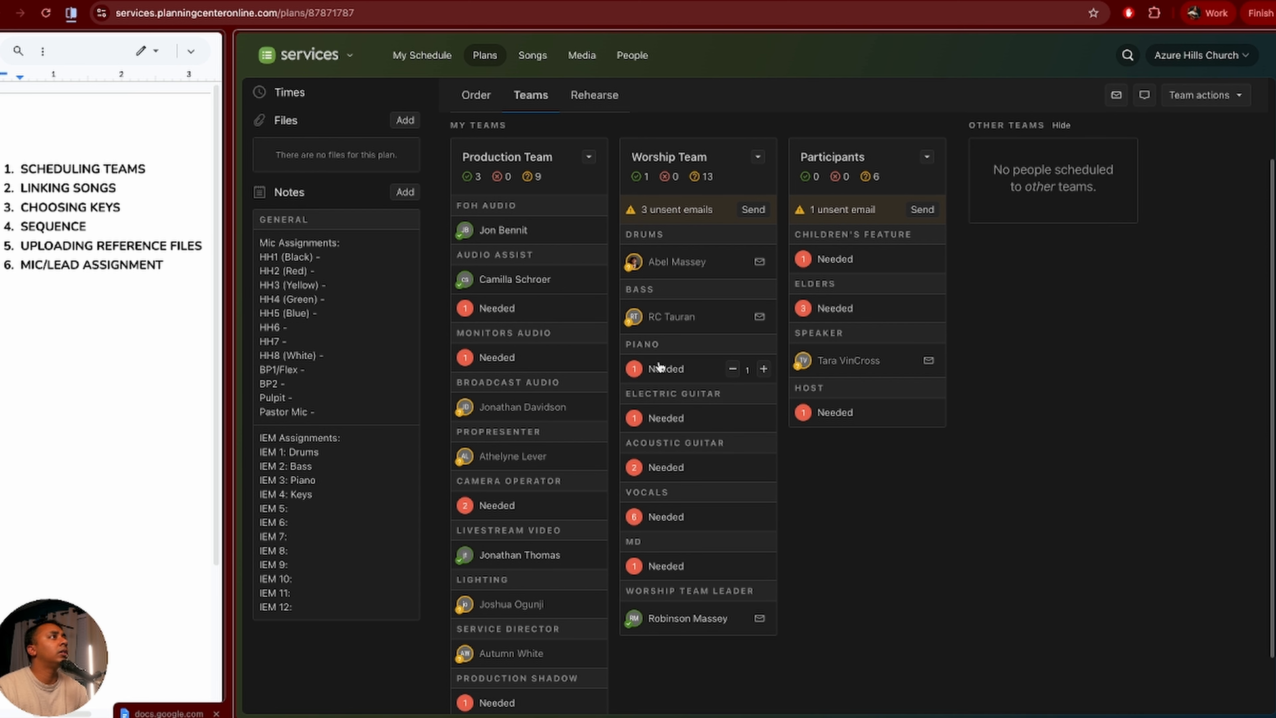
Step: Fill Piano with a conflict-free pianist instead of the one showing a conflict
{"action": "left_click", "coordinate": [660, 369]}
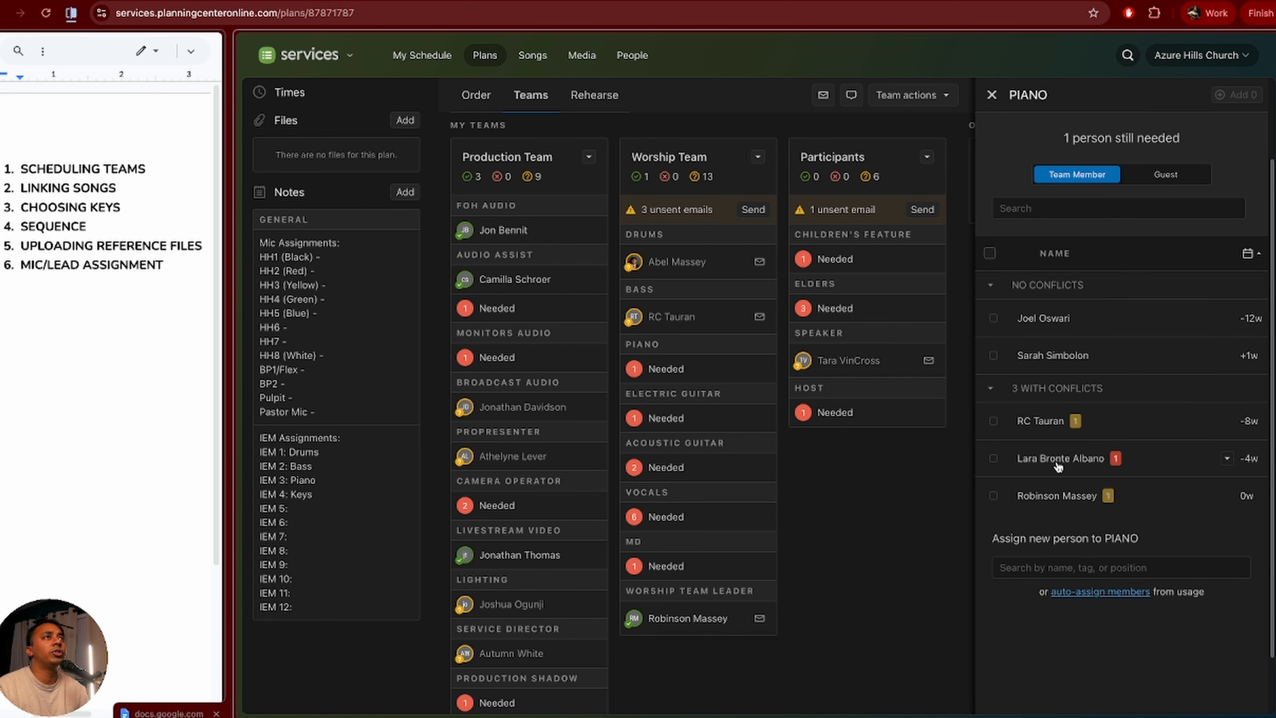
{"action": "left_click", "coordinate": [1059, 467]}
{"action": "mouse_move", "coordinate": [1118, 459]}
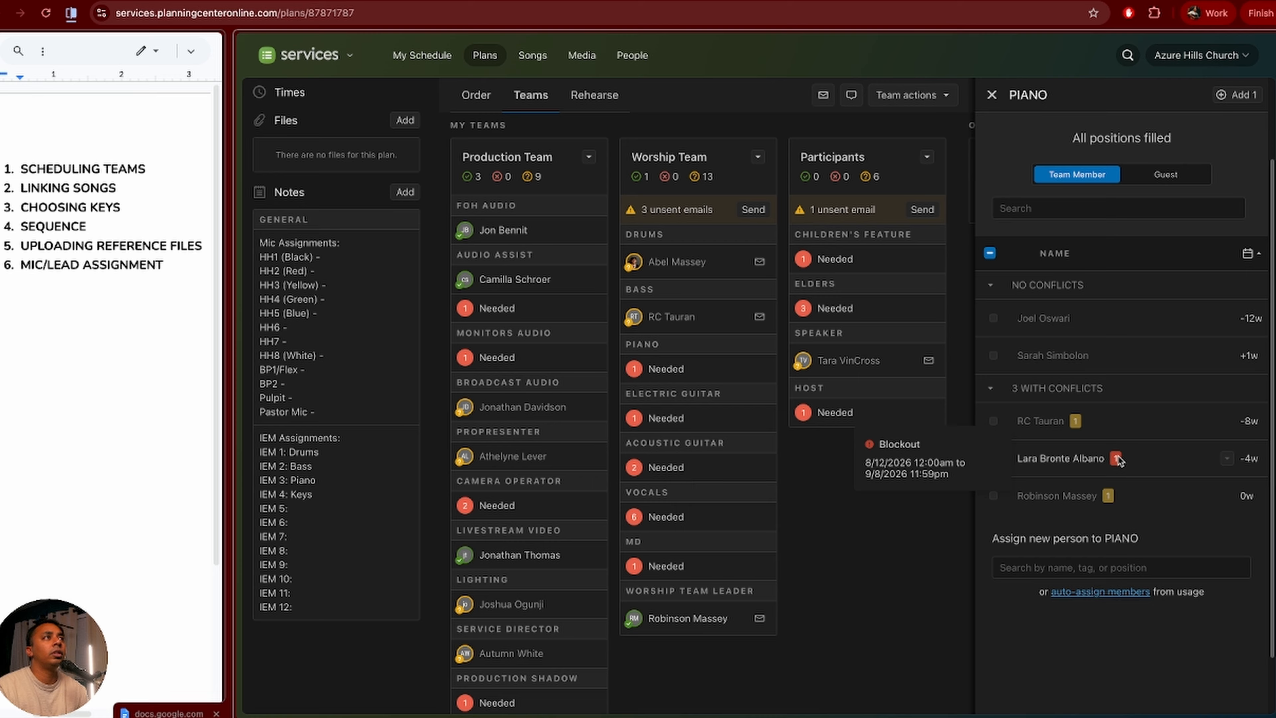
{"action": "left_click", "coordinate": [1028, 460]}
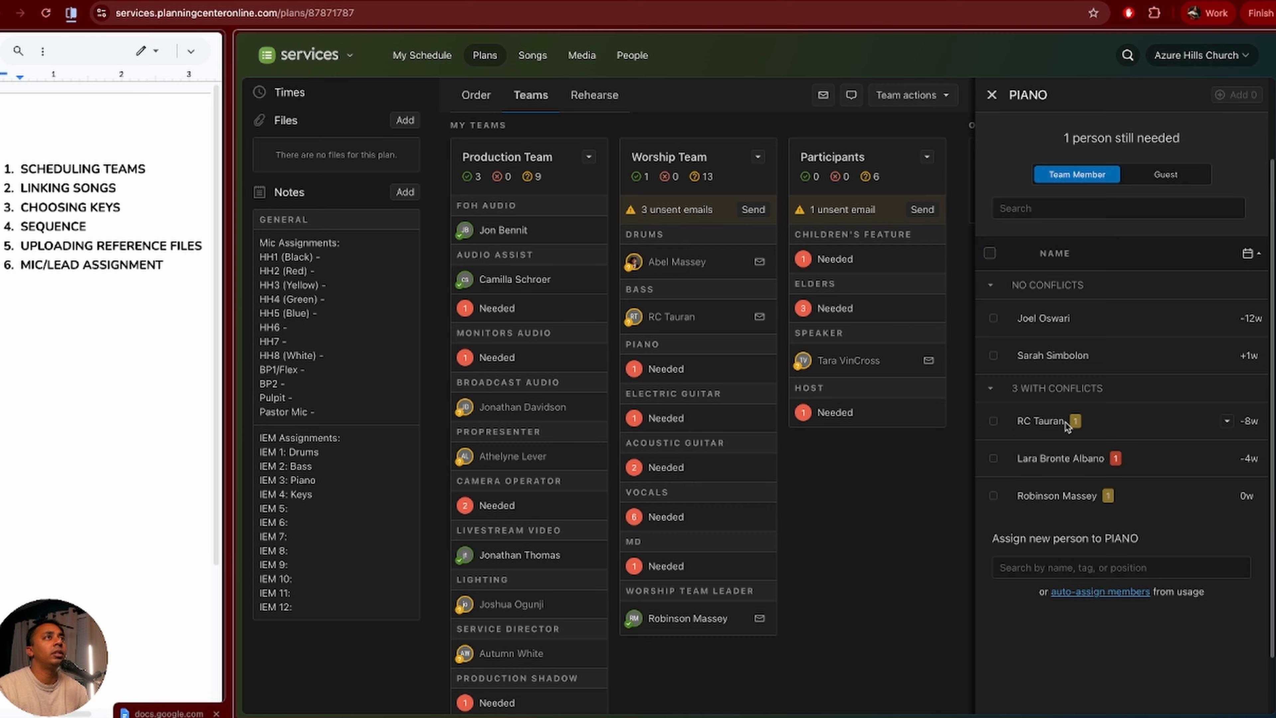
{"action": "mouse_move", "coordinate": [1075, 422]}
{"action": "left_click", "coordinate": [1027, 322]}
{"action": "left_click", "coordinate": [1233, 95]}
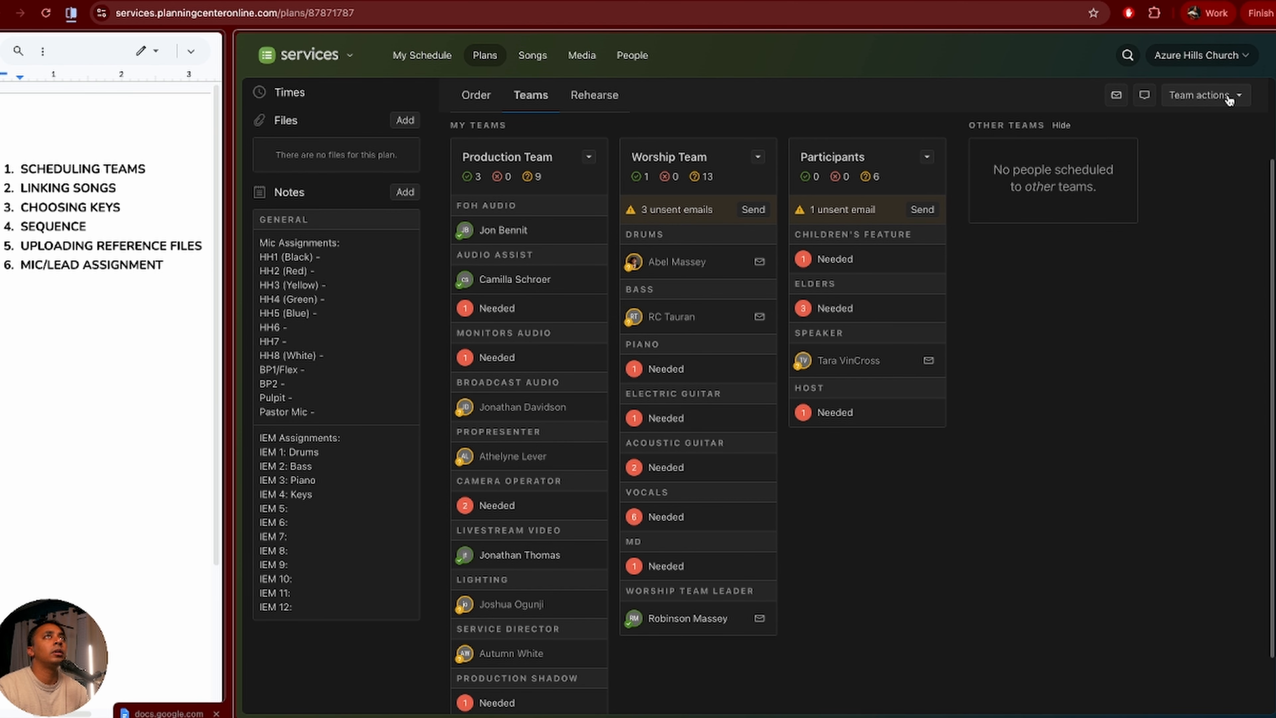
Step: Assign one member to Electric Guitar and two members to Acoustic Guitar
{"action": "scroll", "coordinate": [828, 543], "scroll_direction": "down", "scroll_amount": 1}
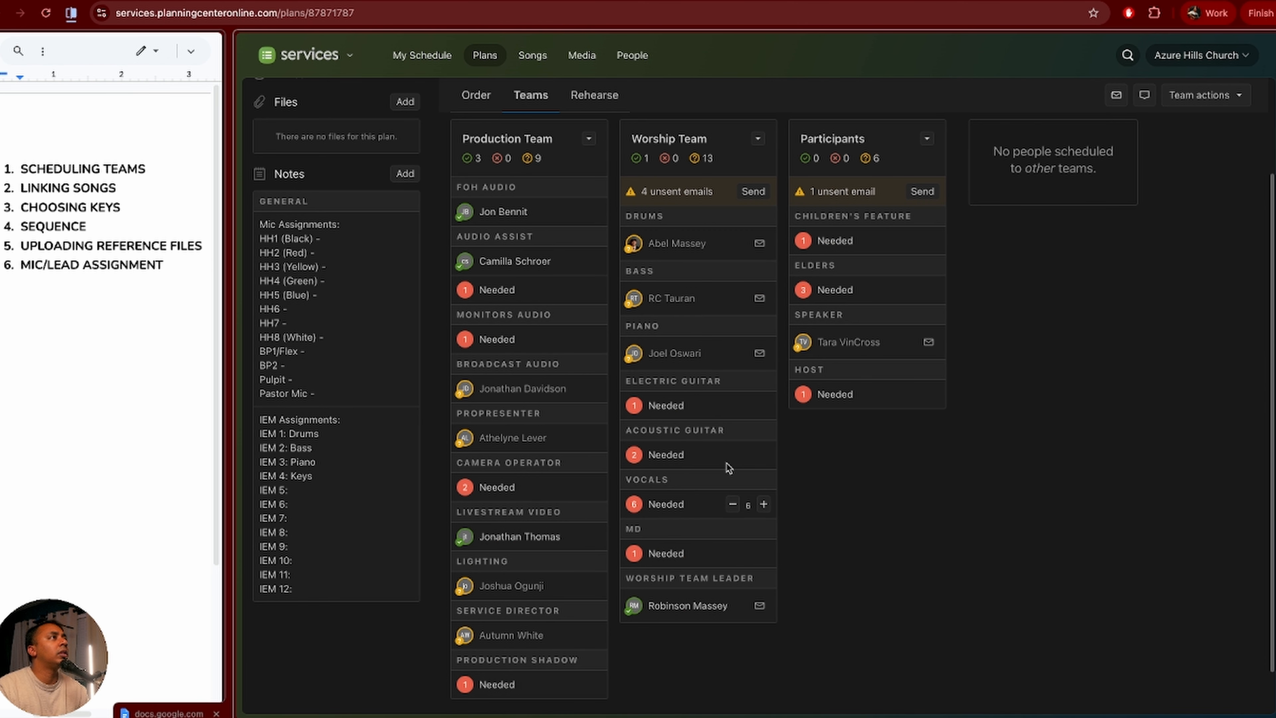
{"action": "left_click", "coordinate": [659, 407]}
{"action": "scroll", "coordinate": [1193, 377], "scroll_direction": "down", "scroll_amount": 2}
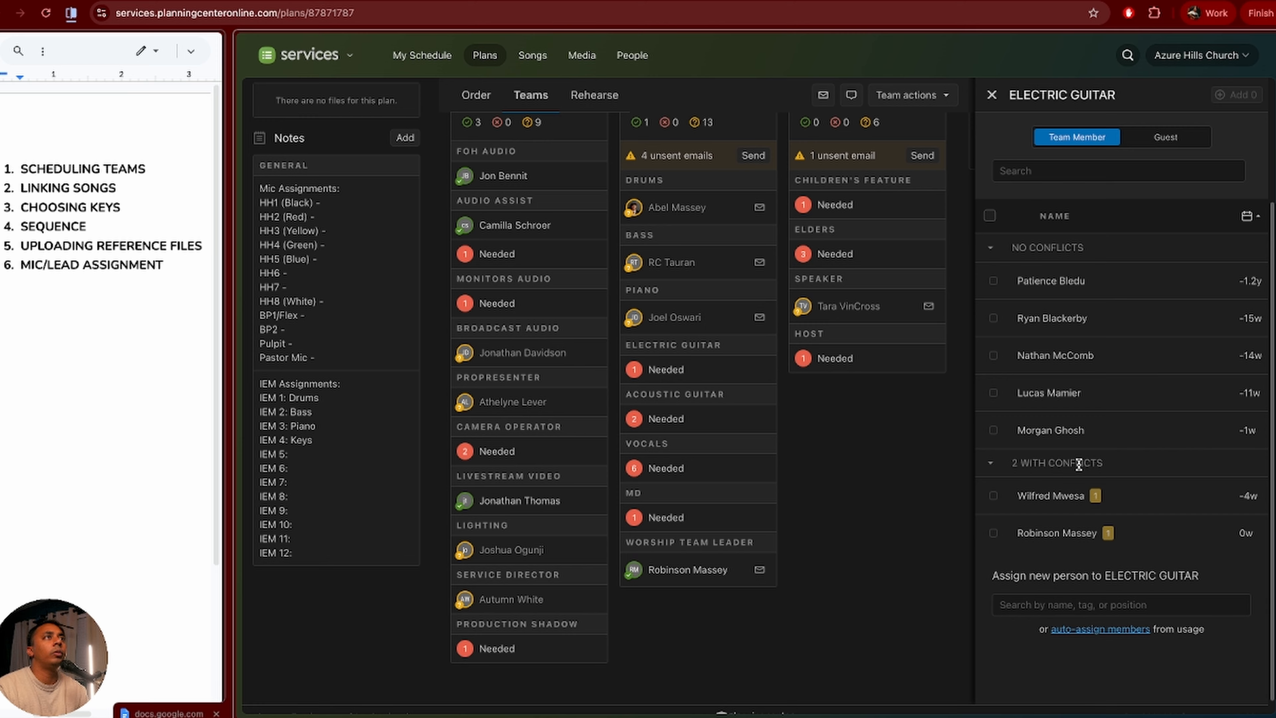
{"action": "left_click", "coordinate": [1038, 431]}
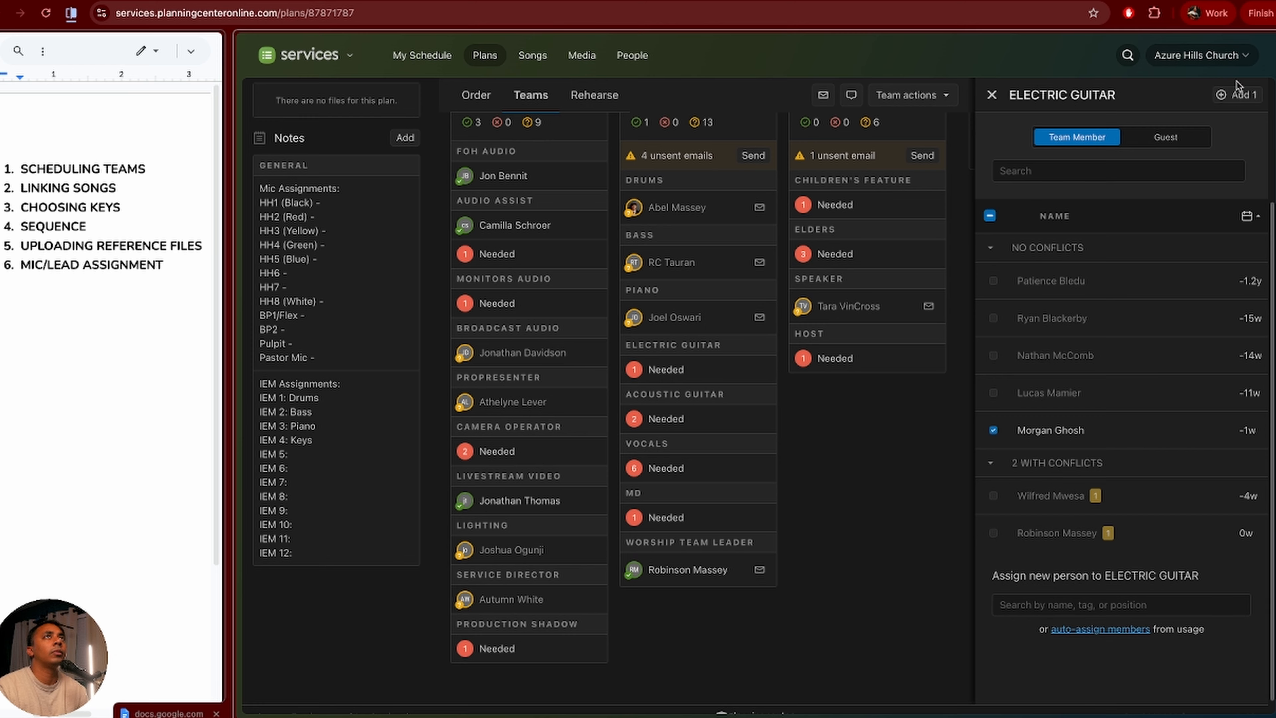
{"action": "left_click", "coordinate": [1237, 95]}
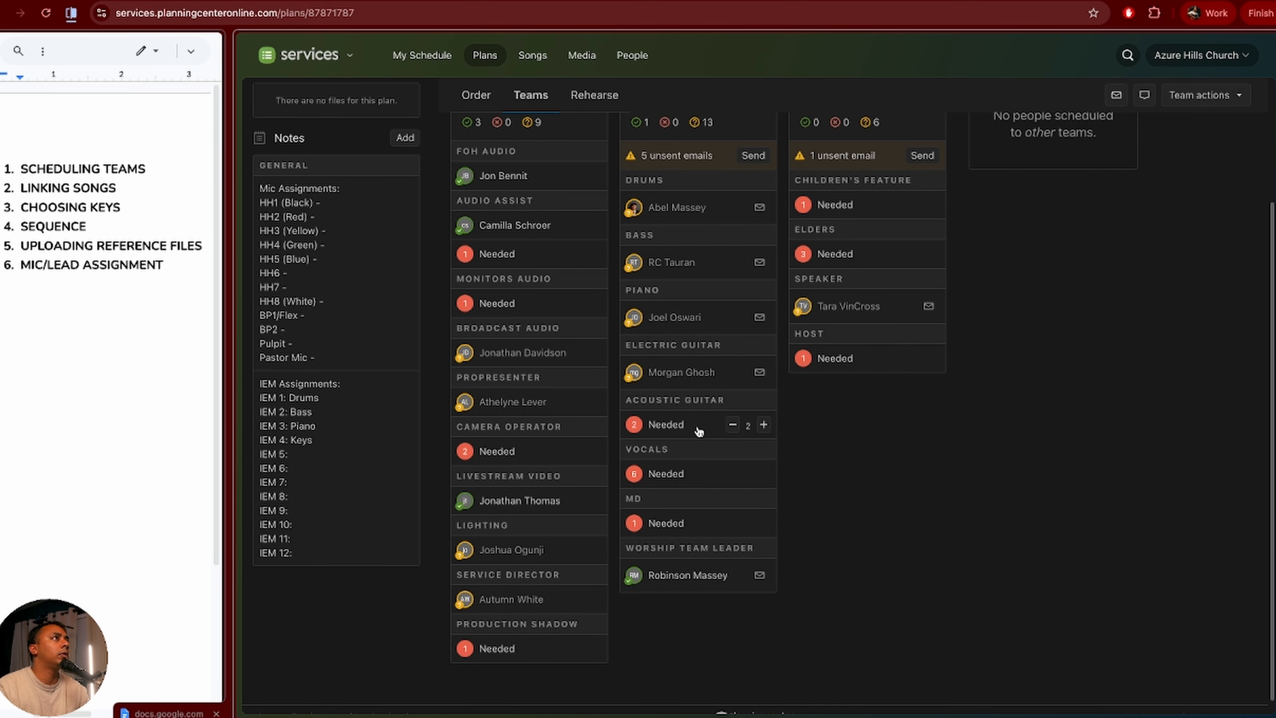
{"action": "left_click", "coordinate": [670, 426]}
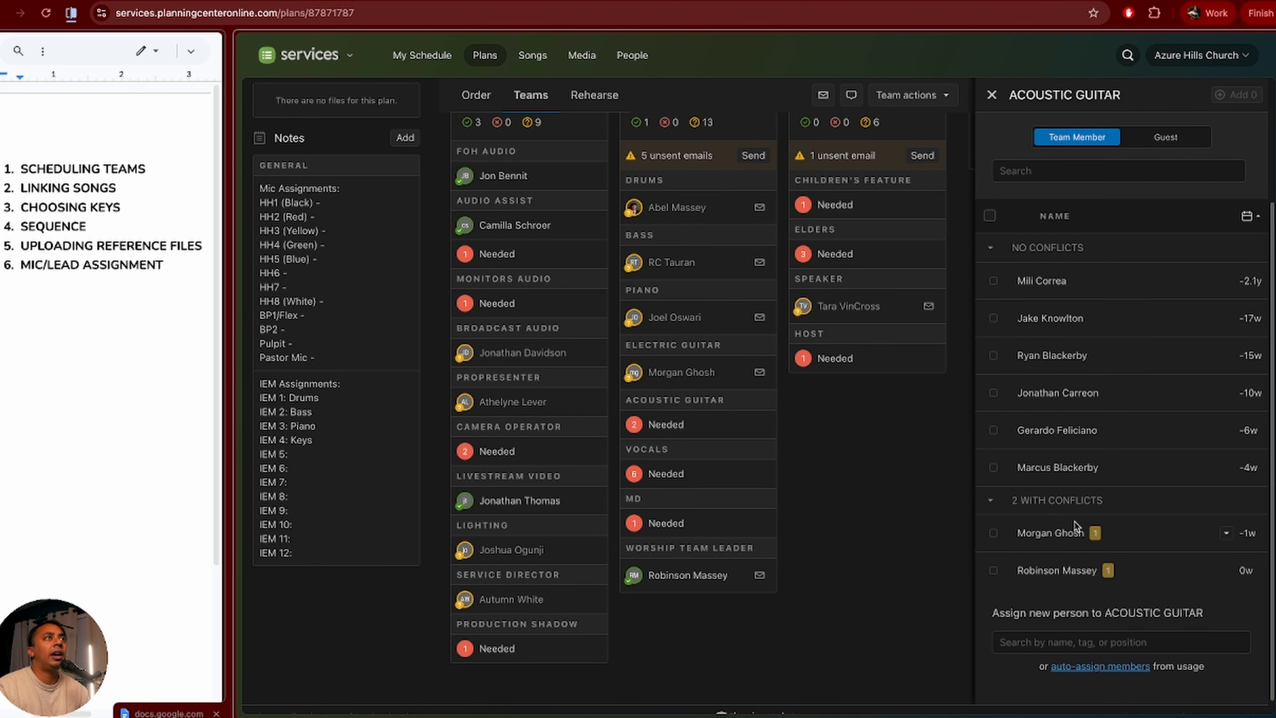
{"action": "left_click", "coordinate": [1060, 572]}
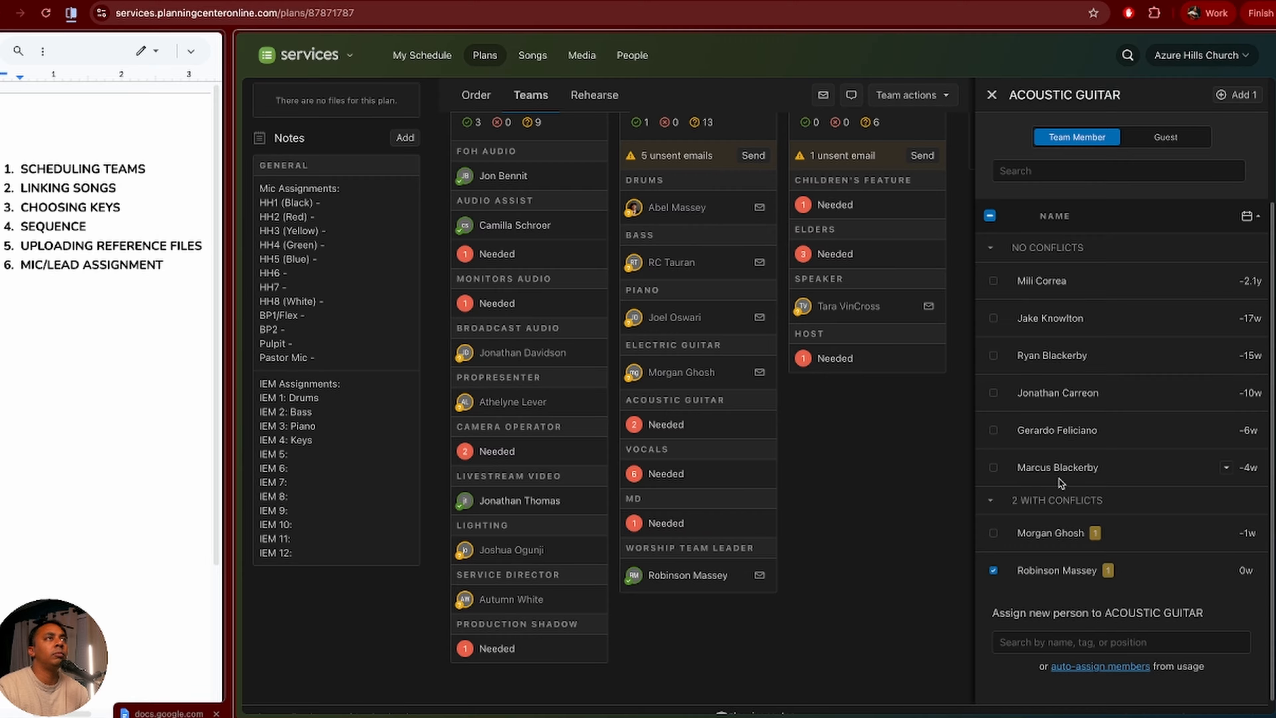
{"action": "left_click", "coordinate": [1059, 469]}
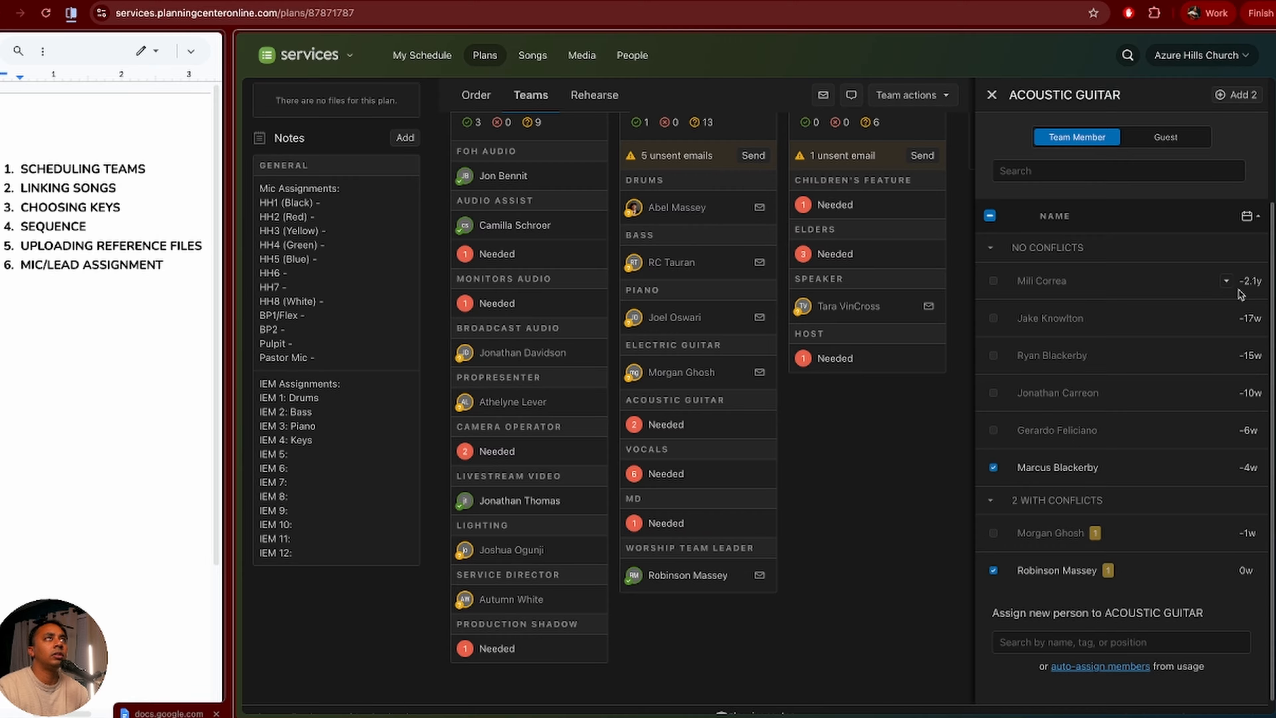
{"action": "left_click", "coordinate": [1230, 101]}
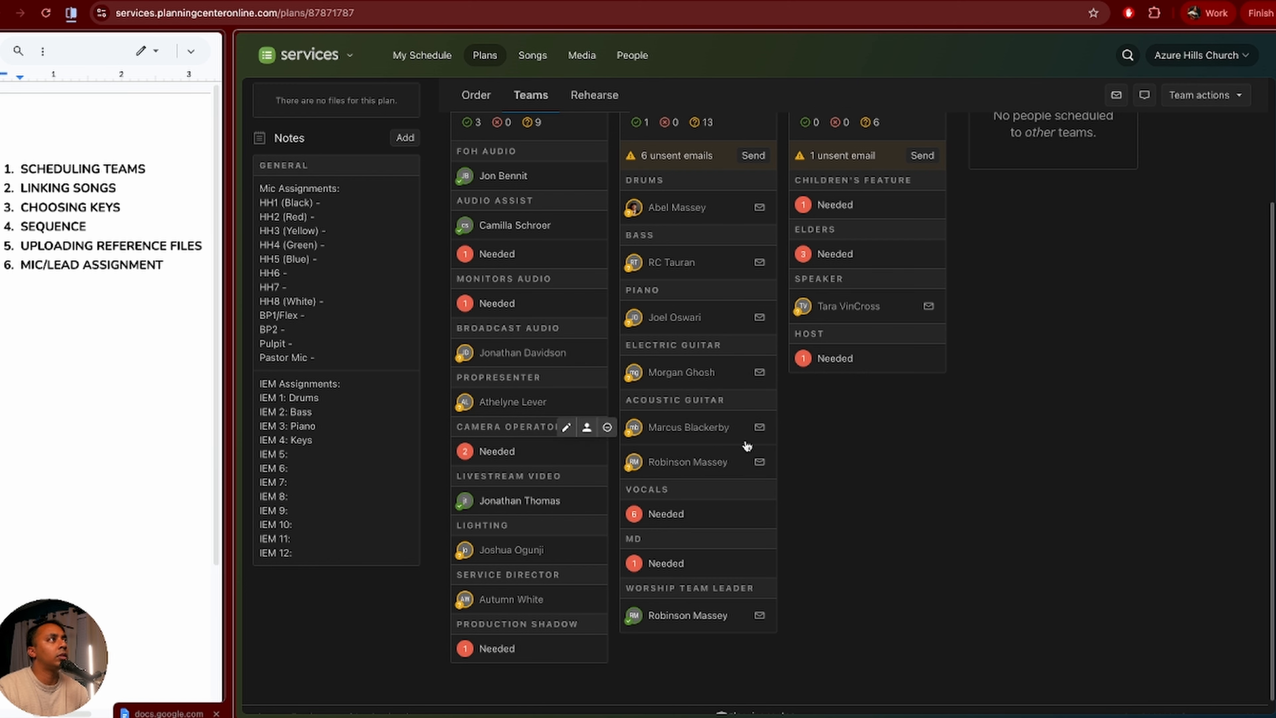
Step: Open the Vocals list and select the first three singers by searching their names
{"action": "left_click", "coordinate": [679, 515]}
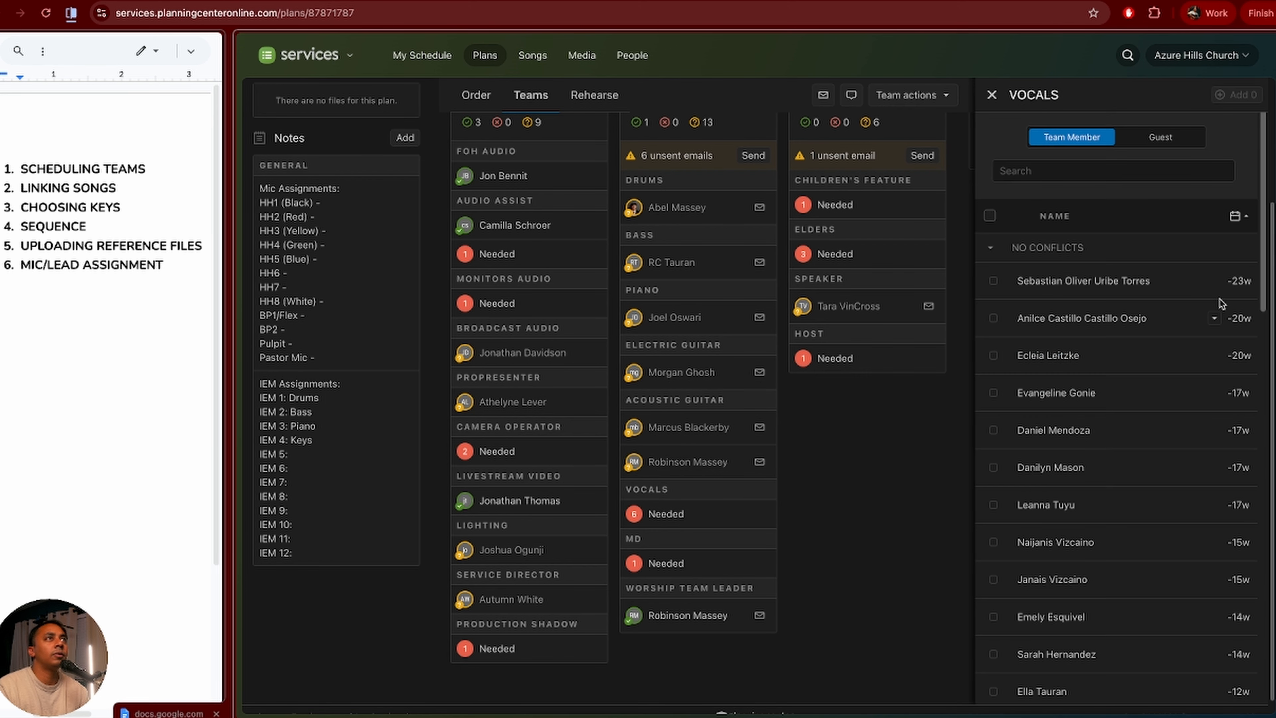
{"action": "scroll", "coordinate": [1106, 553], "scroll_direction": "down", "scroll_amount": 1}
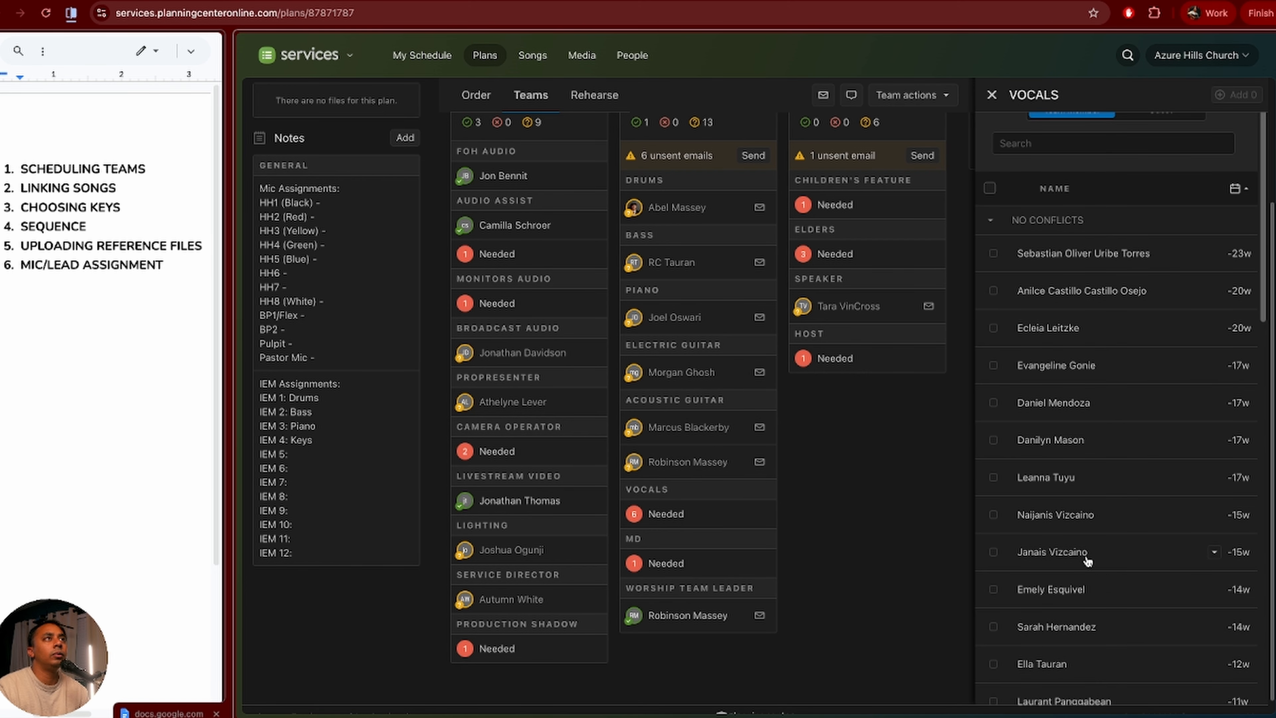
{"action": "scroll", "coordinate": [1125, 648], "scroll_direction": "down", "scroll_amount": 4}
{"action": "scroll", "coordinate": [1125, 648], "scroll_direction": "up", "scroll_amount": 10}
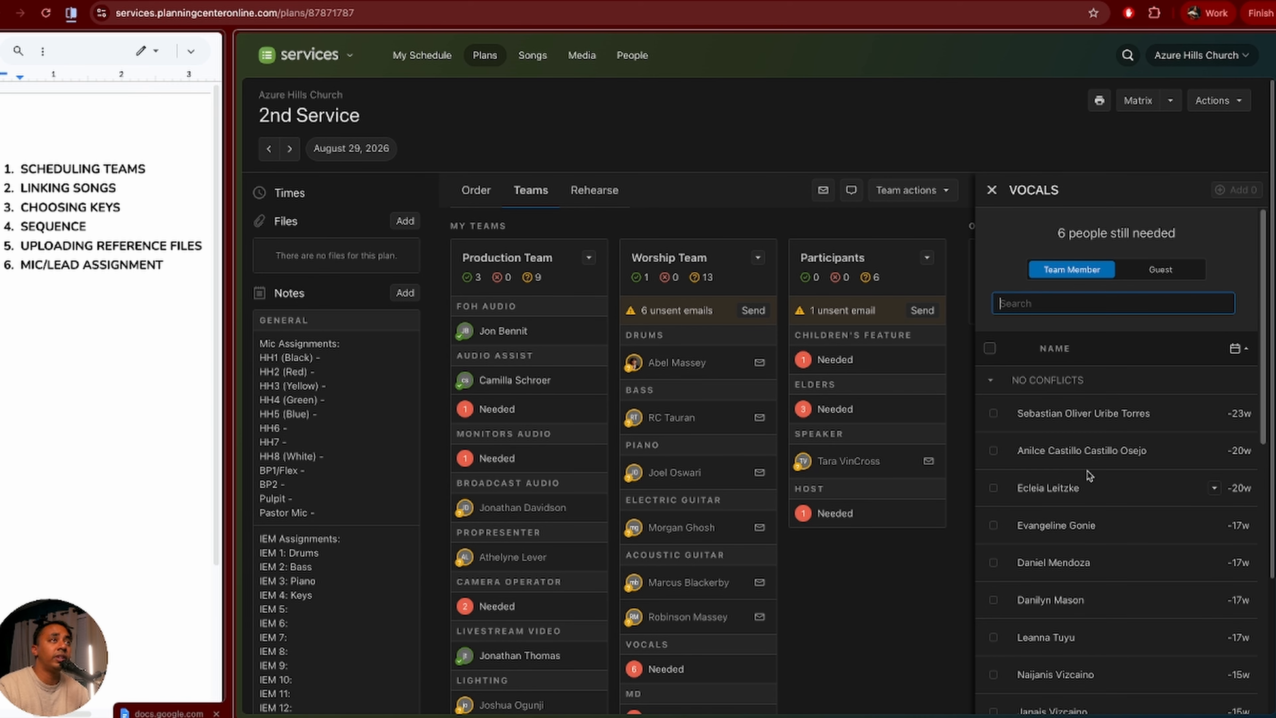
{"action": "scroll", "coordinate": [1087, 603], "scroll_direction": "down", "scroll_amount": 15}
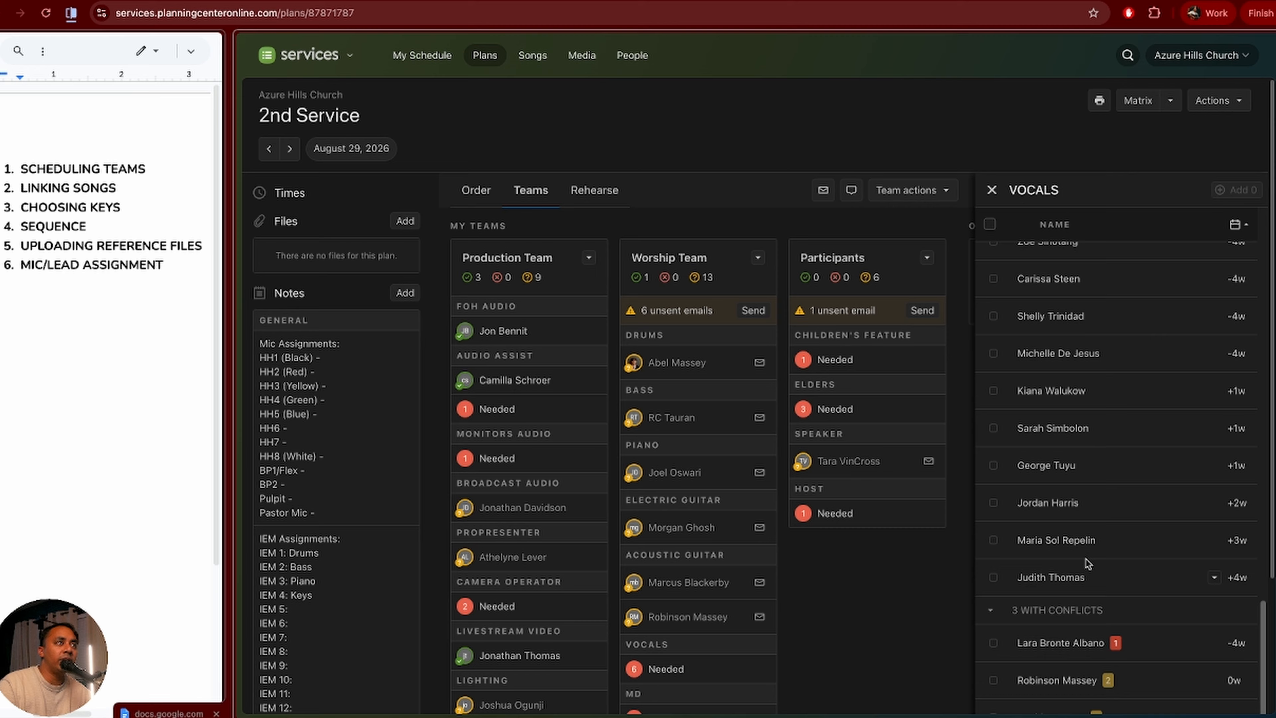
{"action": "scroll", "coordinate": [1088, 563], "scroll_direction": "down", "scroll_amount": 5}
{"action": "scroll", "coordinate": [1086, 556], "scroll_direction": "up", "scroll_amount": 20}
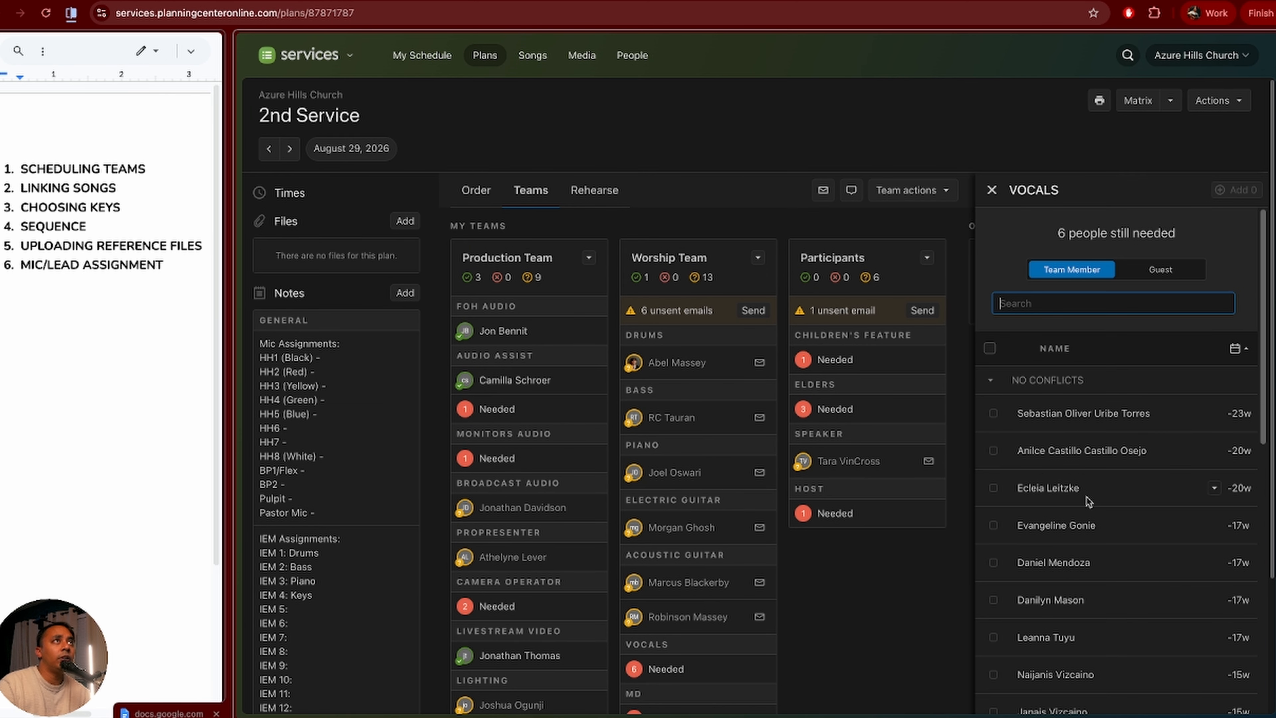
{"action": "left_click", "coordinate": [1079, 301]}
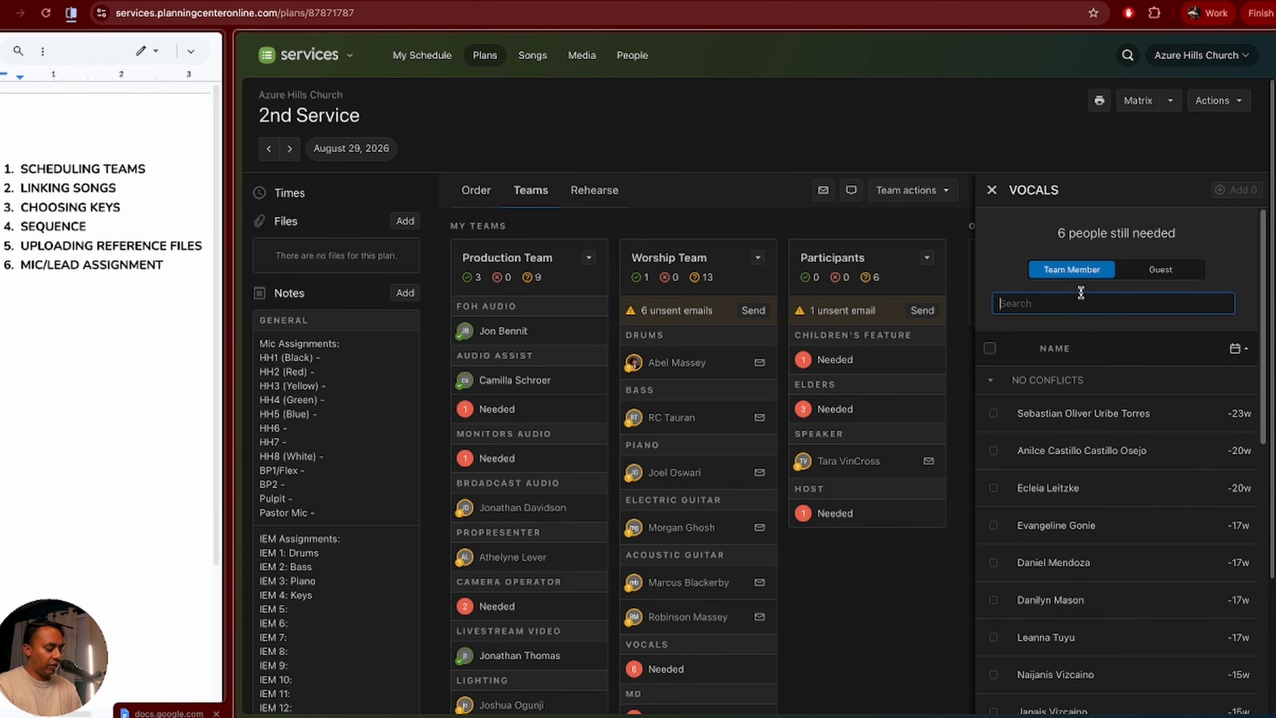
{"action": "type", "text": "Robinson"}
{"action": "key", "text": "Return"}
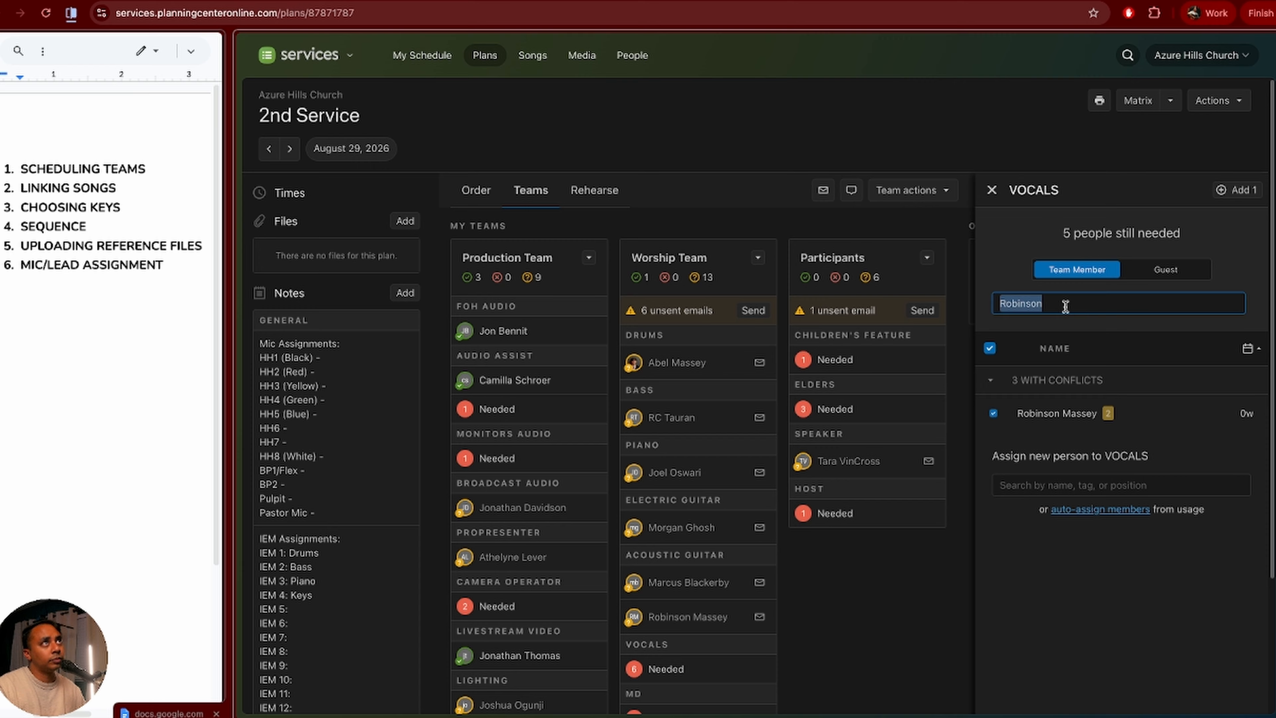
{"action": "key", "text": "BackSpace"}
{"action": "type", "text": "Miche"}
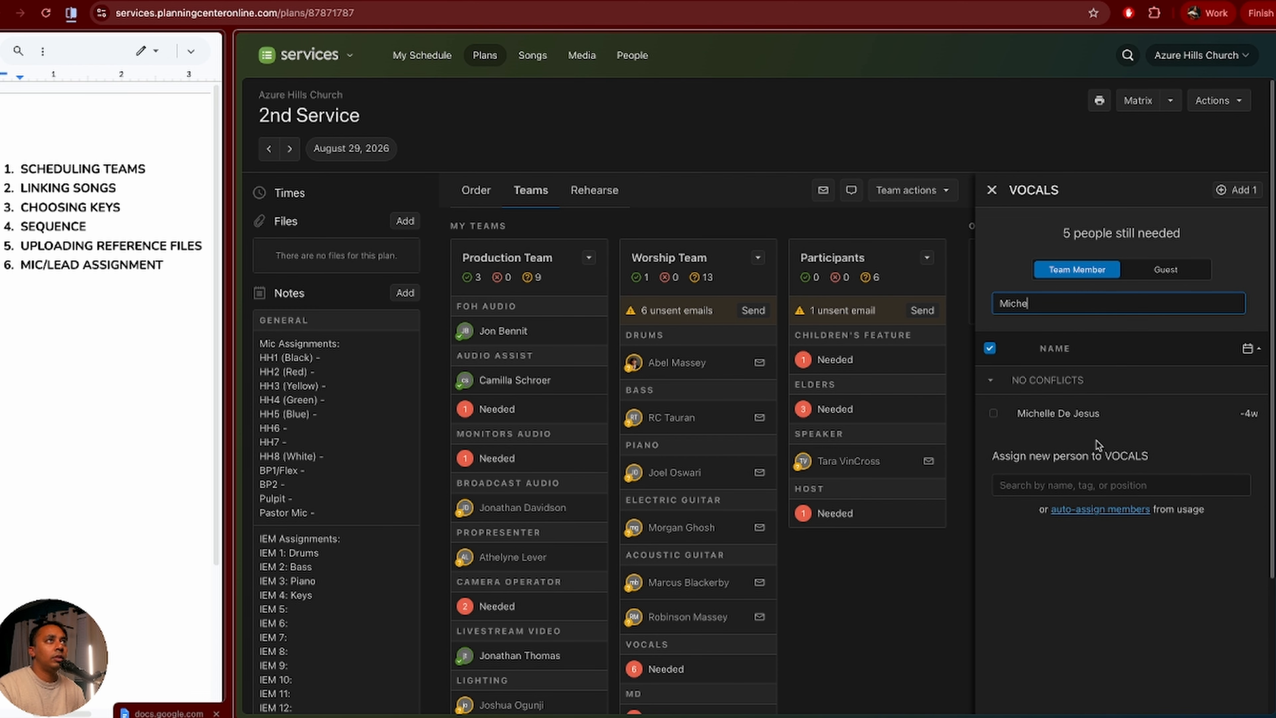
{"action": "key", "text": "Return"}
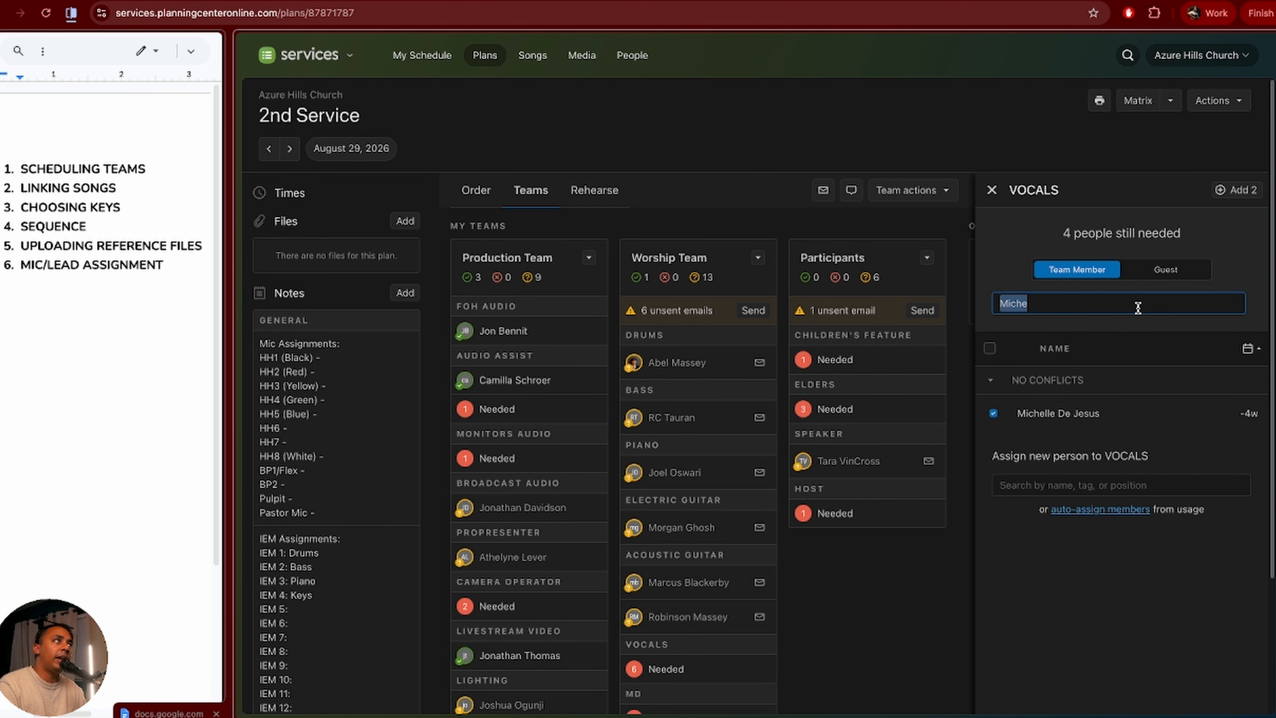
{"action": "type", "text": "Georgi"}
{"action": "key", "text": "Return"}
Step: Select three more singers and add all six to Vocals
{"action": "type", "text": "Le"}
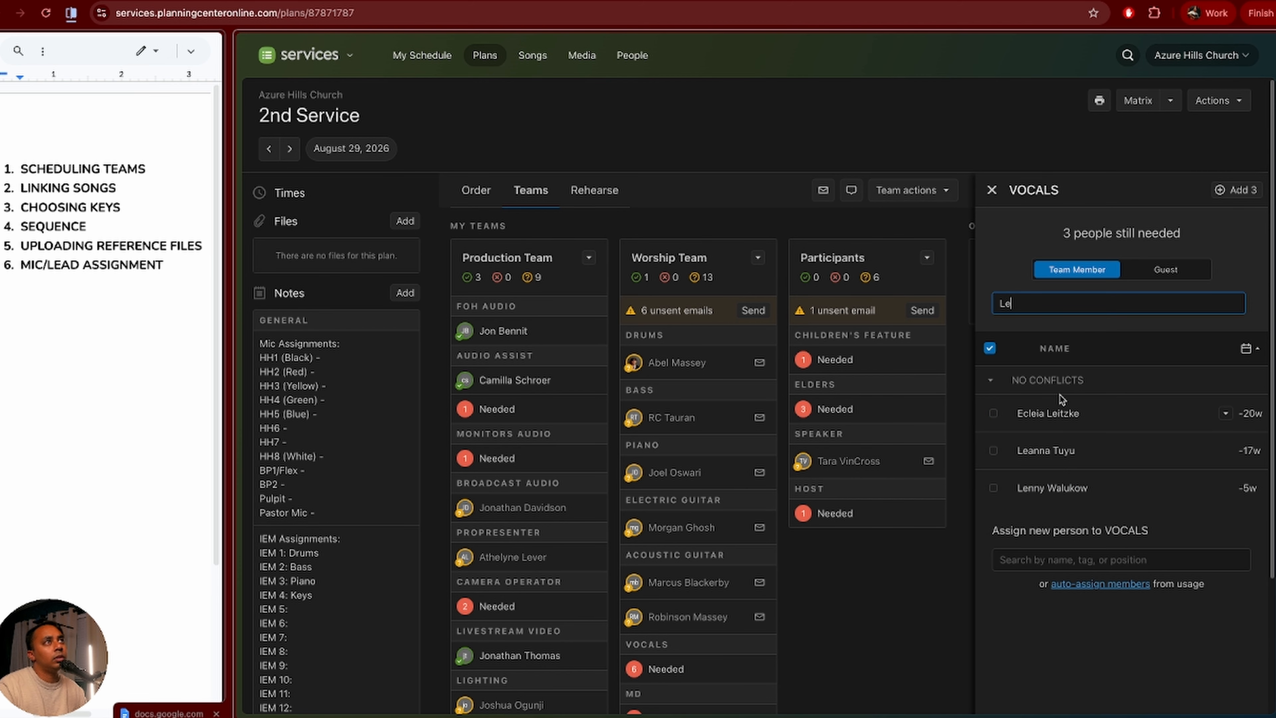
{"action": "left_click", "coordinate": [1060, 460]}
{"action": "type", "text": "Kiana"}
{"action": "key", "text": "Return"}
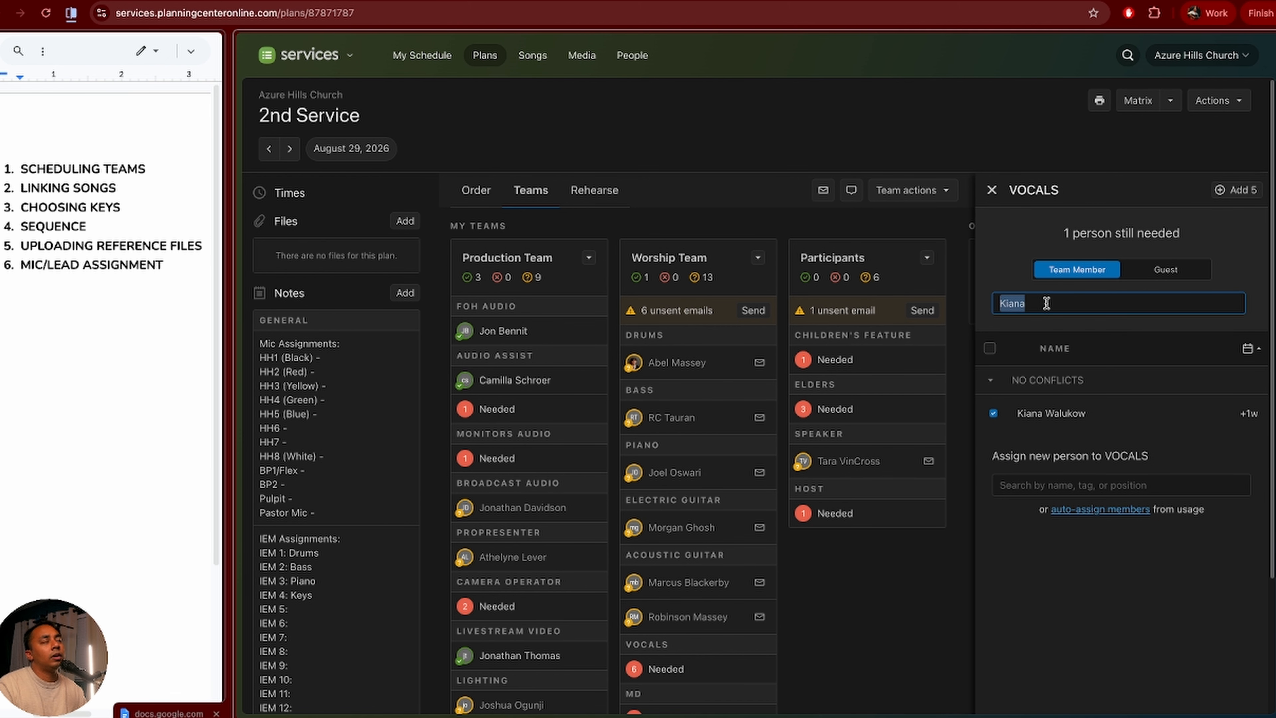
{"action": "type", "text": "Carissa"}
{"action": "key", "text": "Return"}
{"action": "left_click", "coordinate": [1233, 191]}
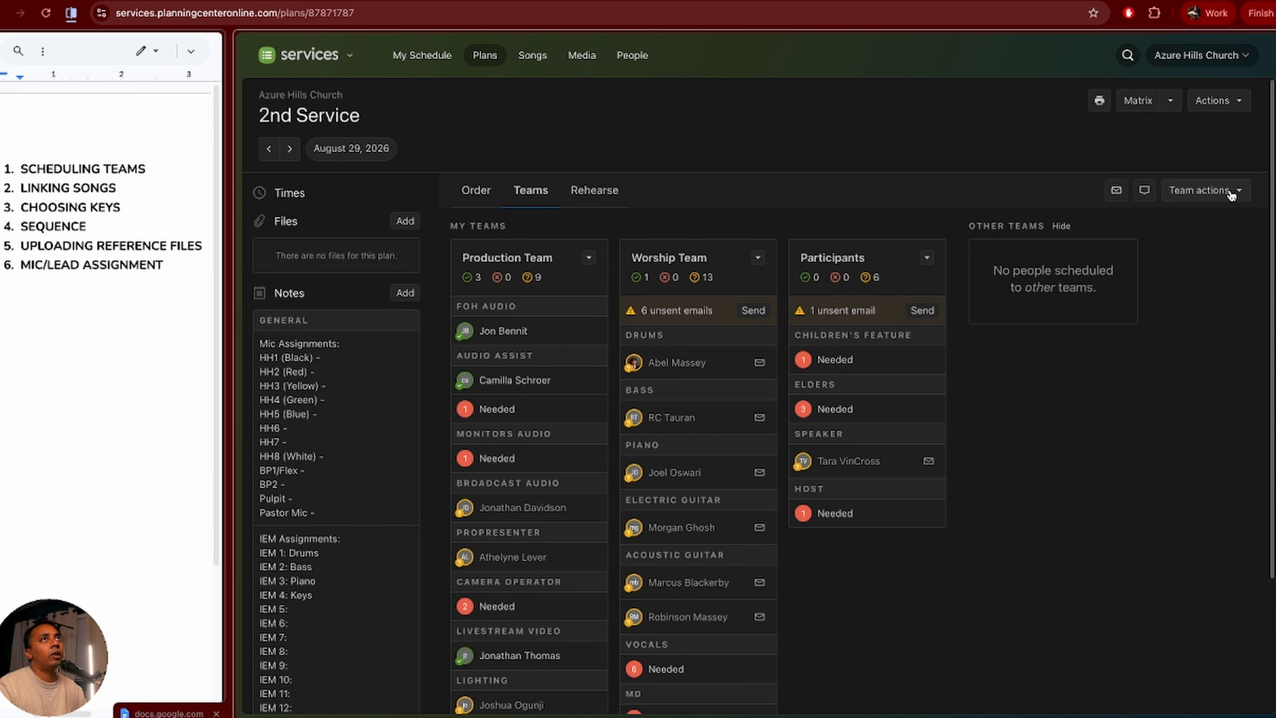
{"action": "scroll", "coordinate": [677, 570], "scroll_direction": "down", "scroll_amount": 5}
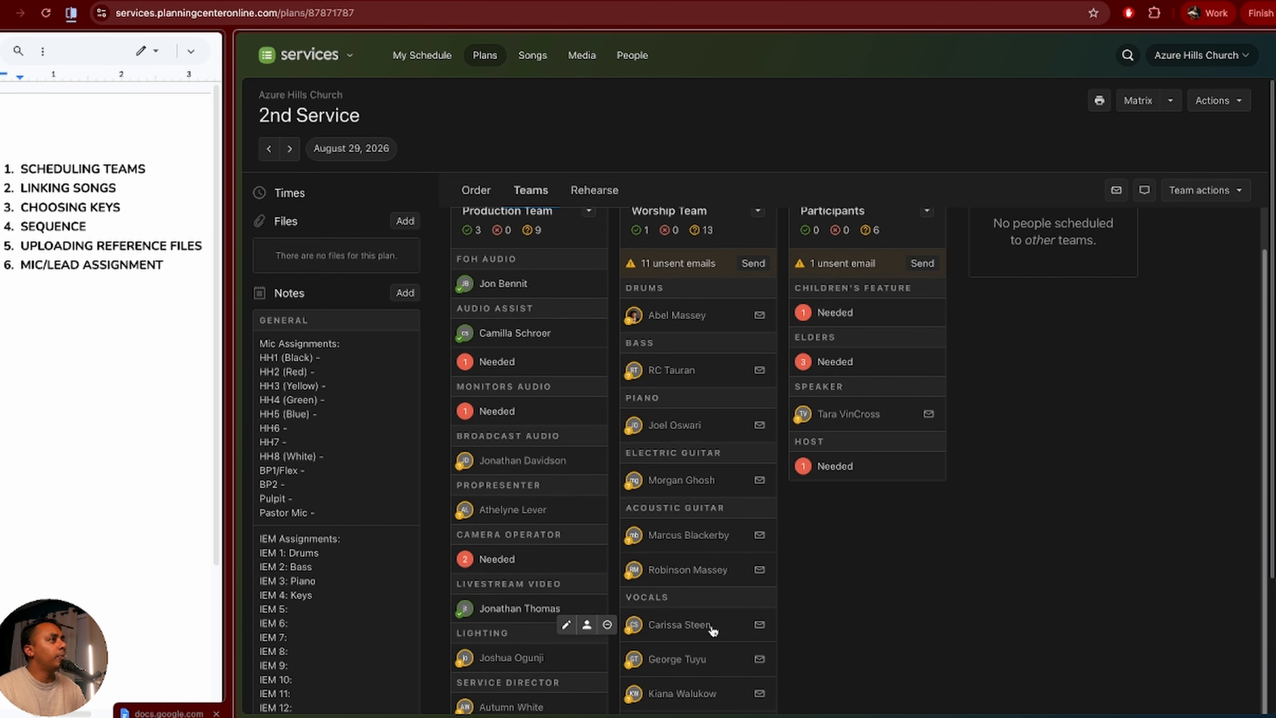
{"action": "scroll", "coordinate": [716, 597], "scroll_direction": "down", "scroll_amount": 2}
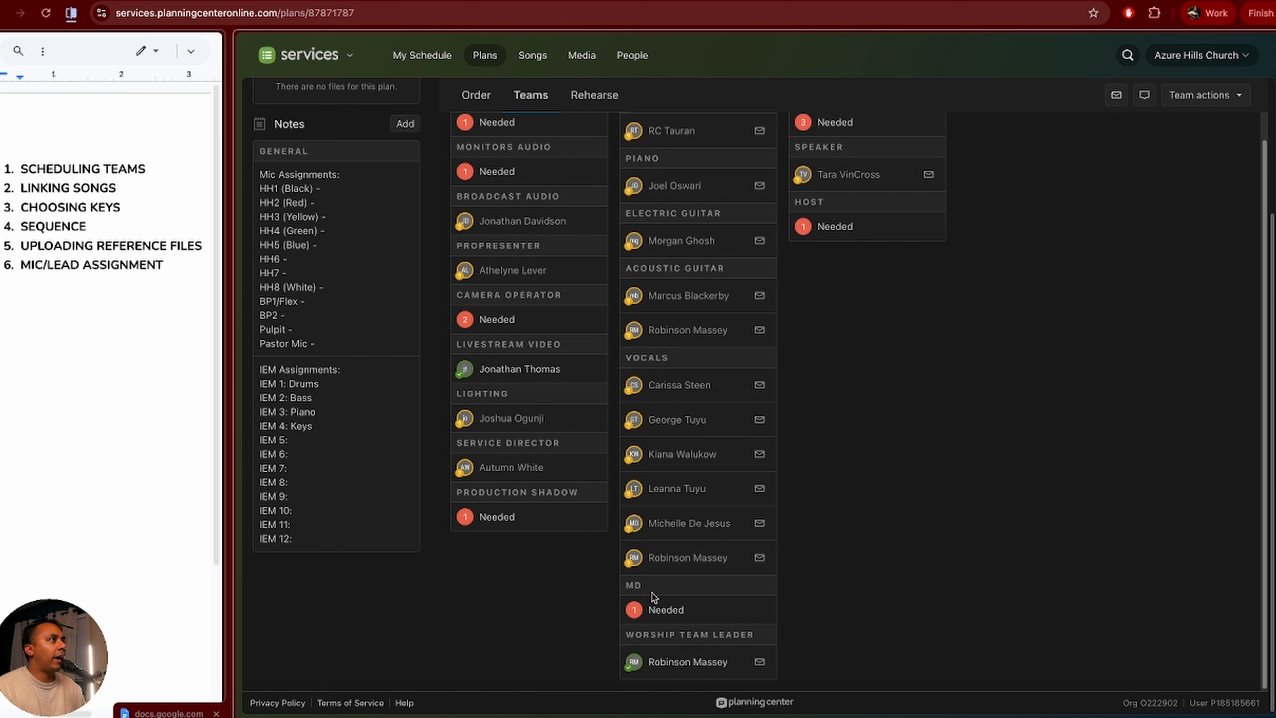
Step: Assign one team member as MD and return to the top of the Teams tab
{"action": "left_click", "coordinate": [653, 609]}
{"action": "scroll", "coordinate": [689, 417], "scroll_direction": "up", "scroll_amount": 1}
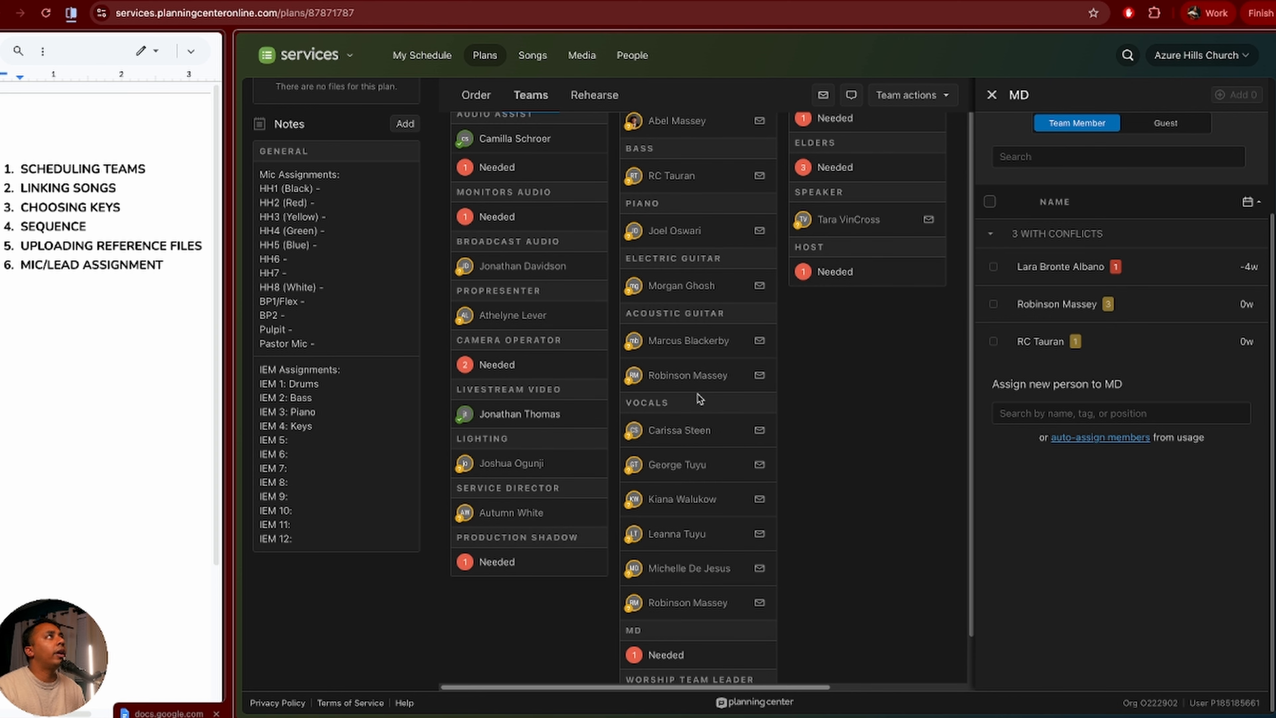
{"action": "scroll", "coordinate": [700, 398], "scroll_direction": "up", "scroll_amount": 2}
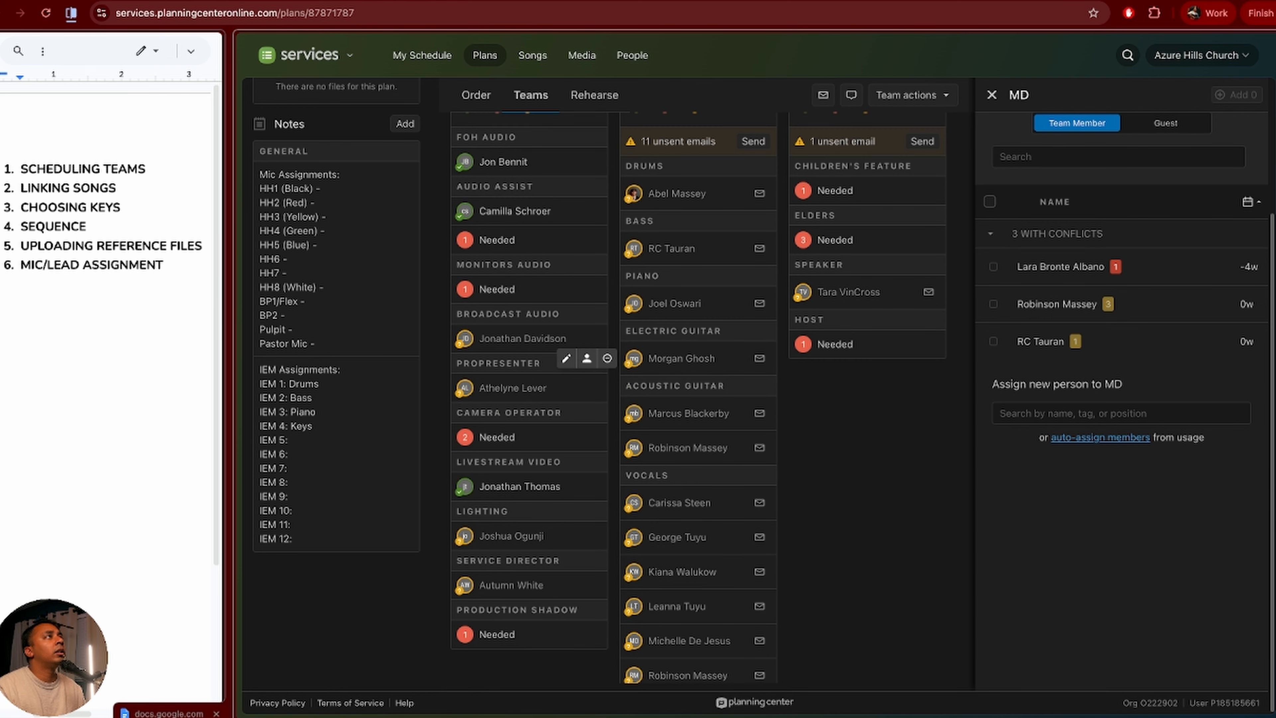
{"action": "left_click", "coordinate": [1056, 341]}
{"action": "left_click", "coordinate": [1232, 95]}
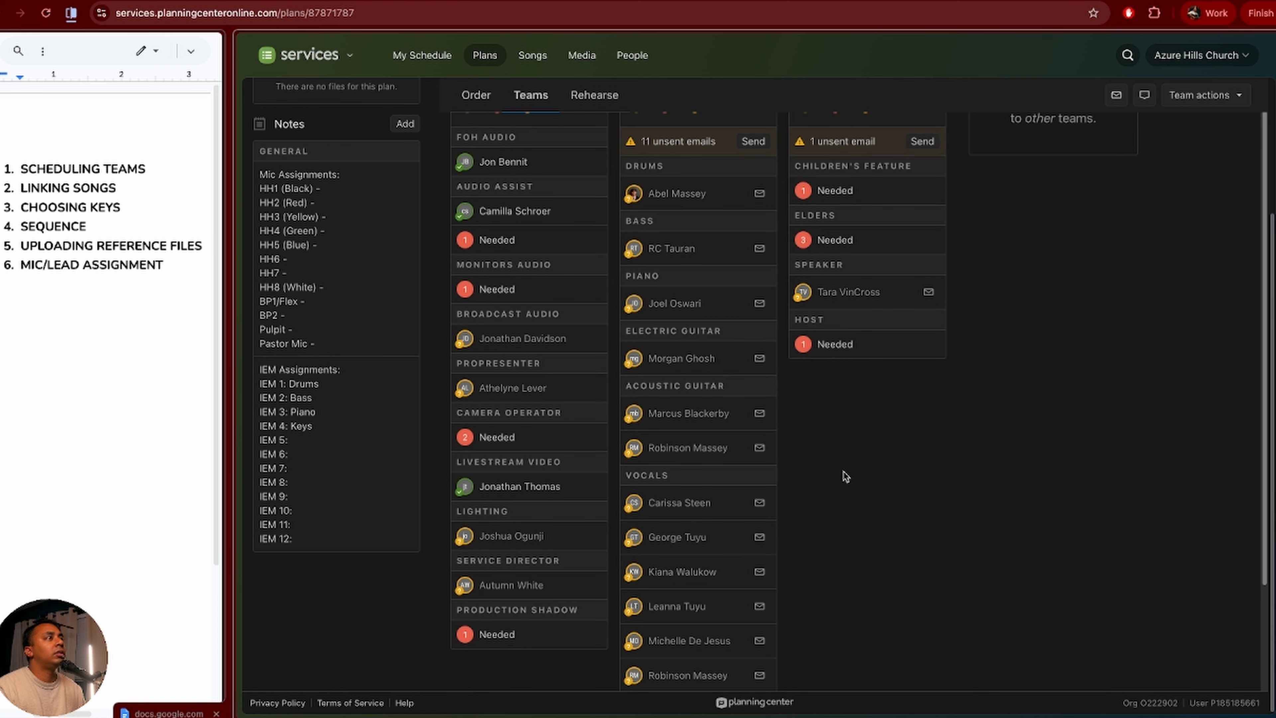
{"action": "scroll", "coordinate": [718, 518], "scroll_direction": "down", "scroll_amount": 3}
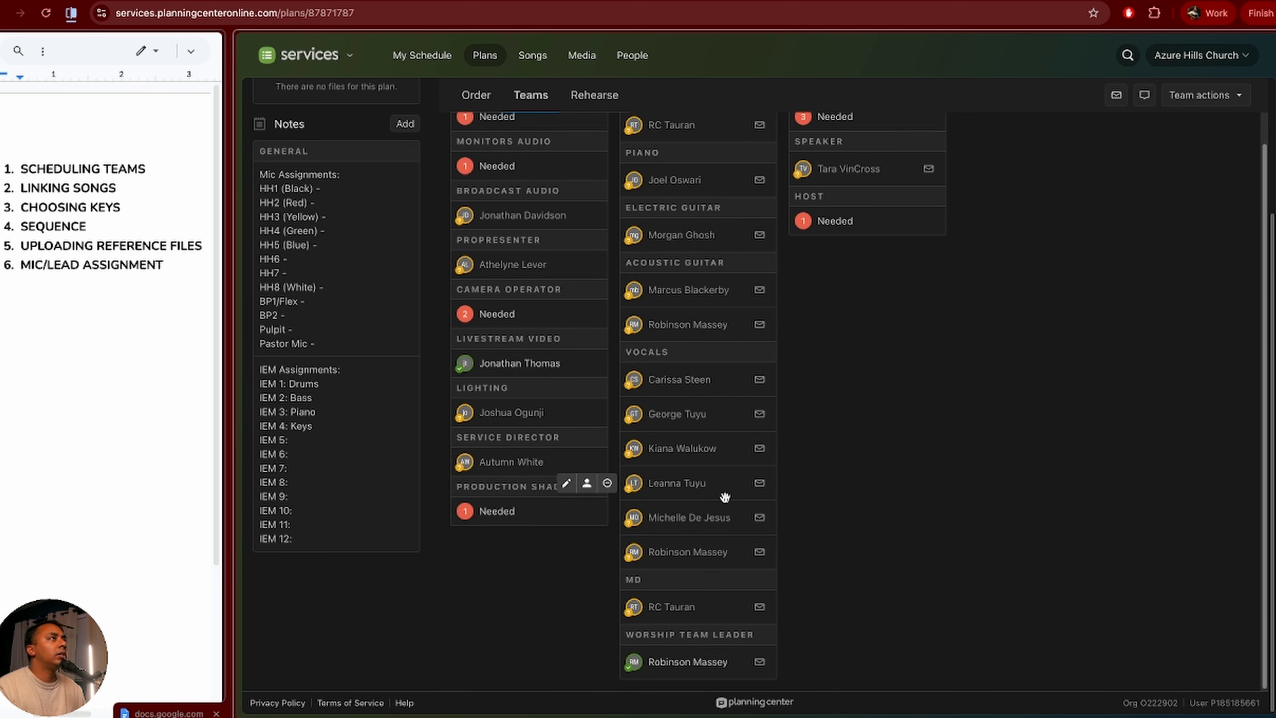
{"action": "scroll", "coordinate": [726, 503], "scroll_direction": "up", "scroll_amount": 3}
{"action": "scroll", "coordinate": [652, 502], "scroll_direction": "down", "scroll_amount": 3}
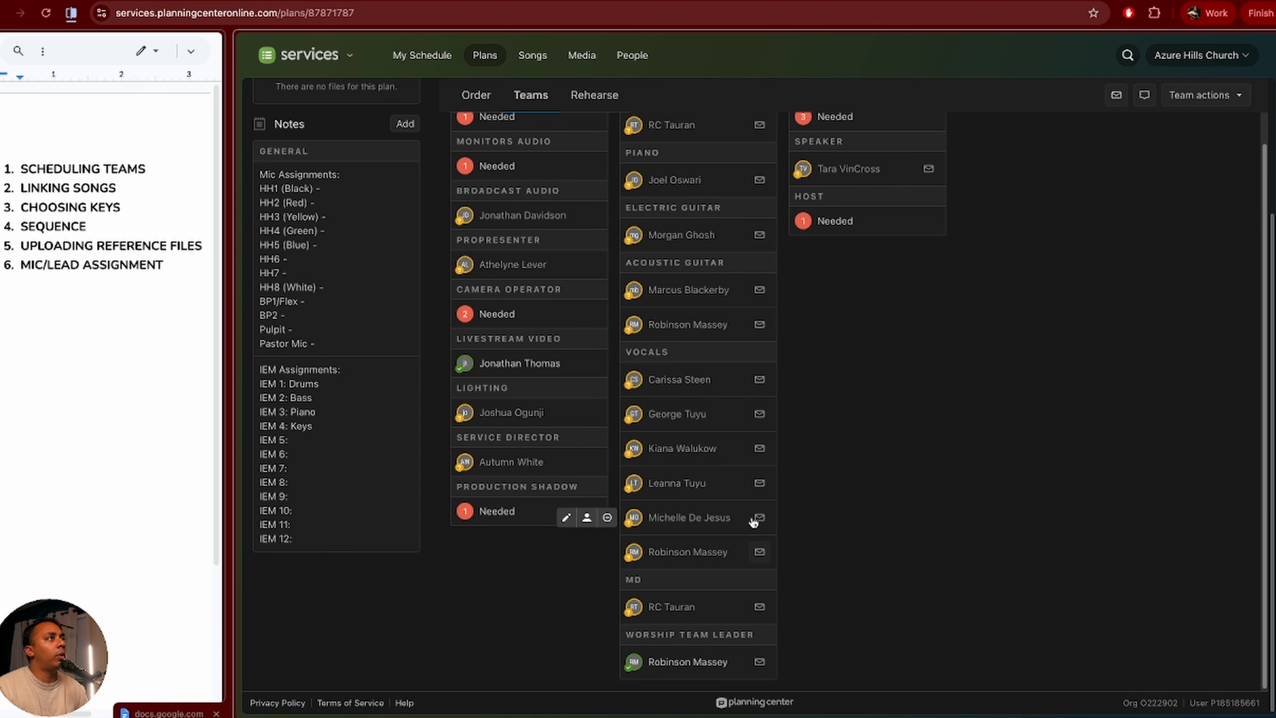
{"action": "scroll", "coordinate": [757, 397], "scroll_direction": "up", "scroll_amount": 3}
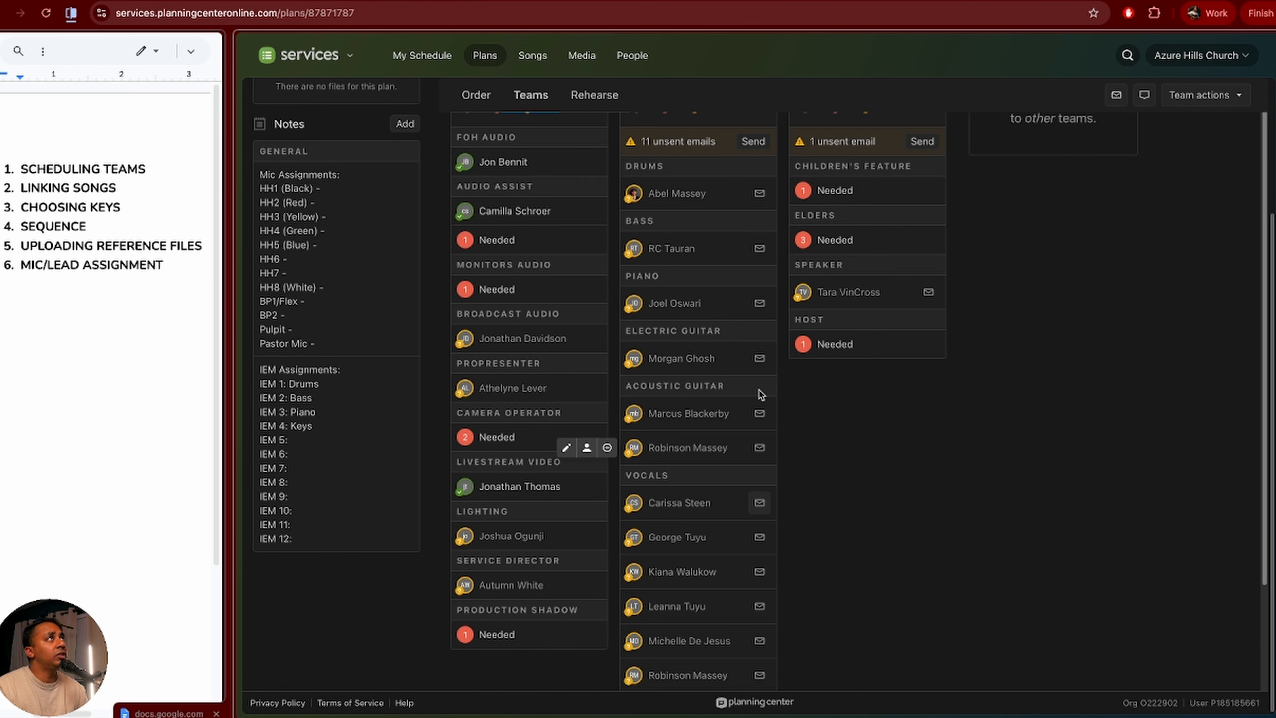
{"action": "scroll", "coordinate": [756, 345], "scroll_direction": "up", "scroll_amount": 3}
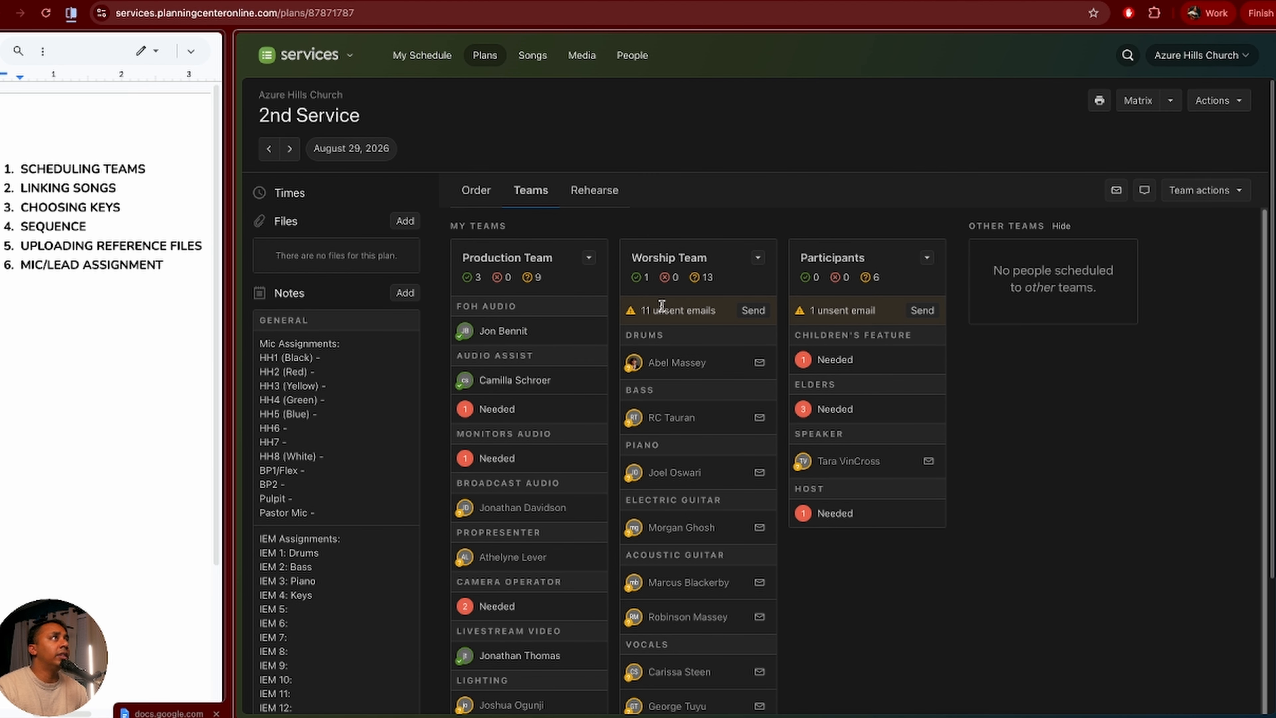
Step: Start the 11-recipient request email, compare available templates, and open Edit Templates
{"action": "left_click", "coordinate": [752, 310]}
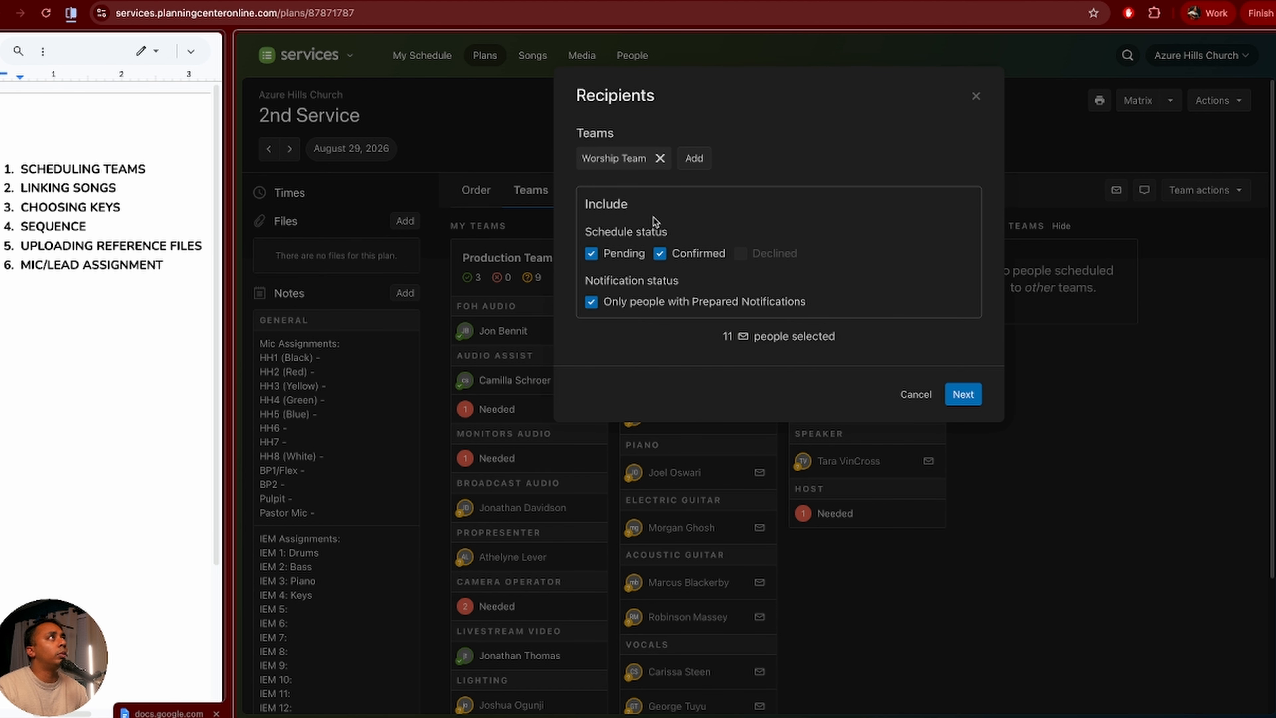
{"action": "left_click", "coordinate": [959, 395]}
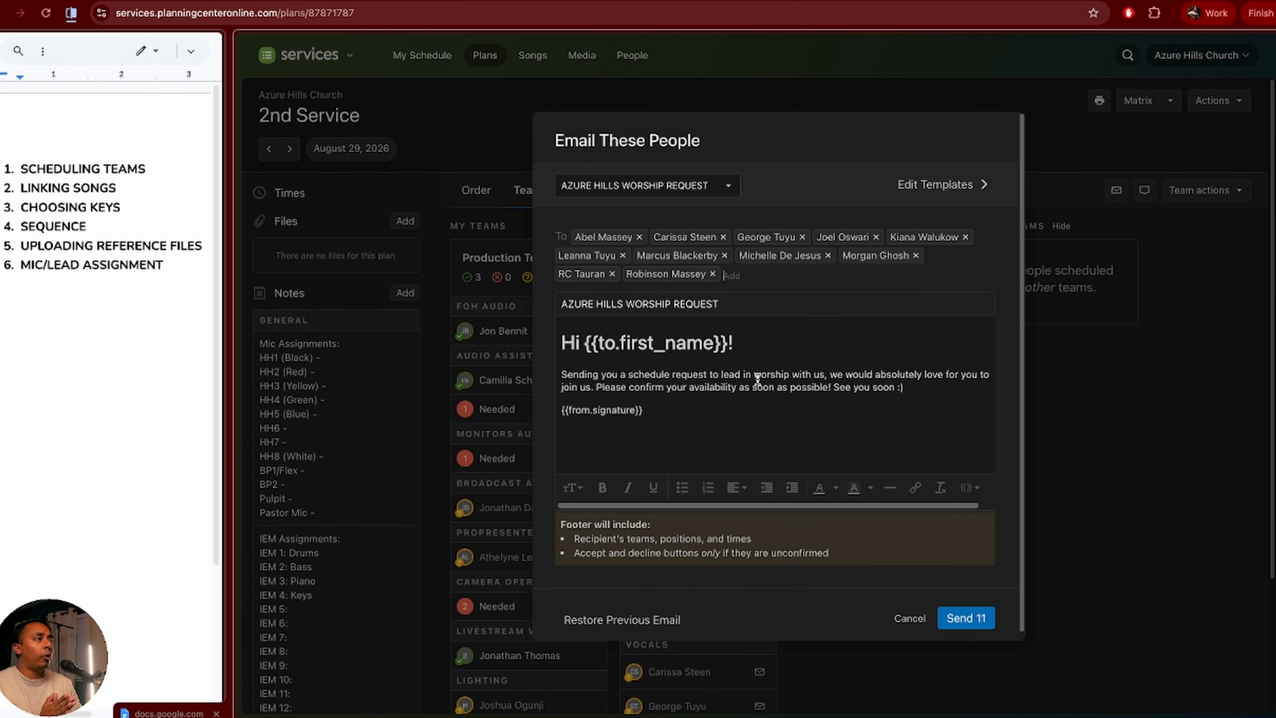
{"action": "left_click", "coordinate": [629, 185]}
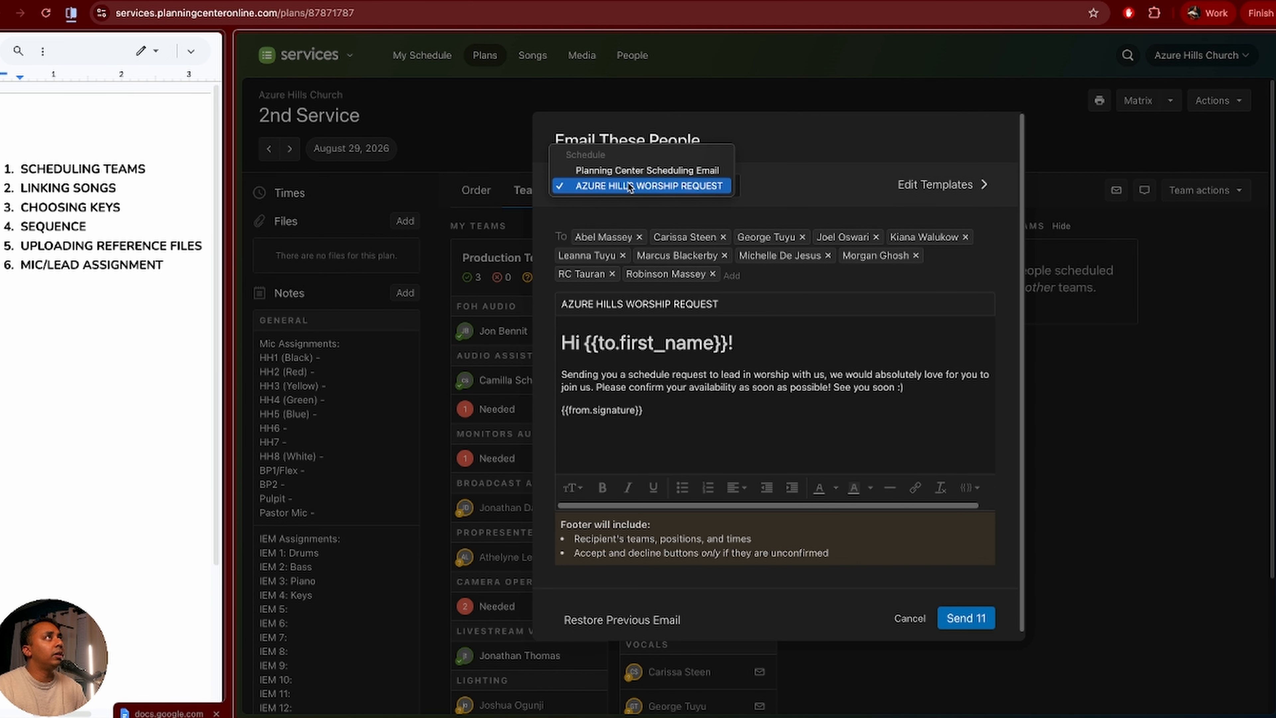
{"action": "left_click", "coordinate": [709, 220]}
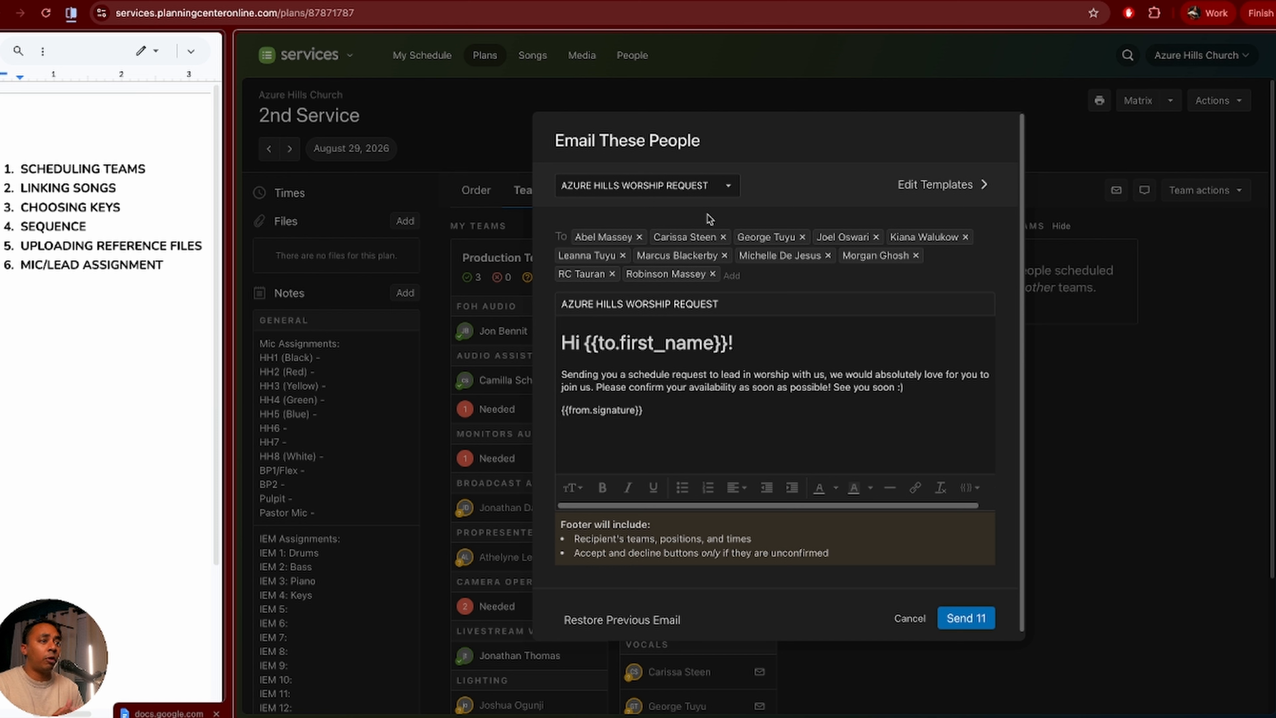
{"action": "left_click", "coordinate": [697, 198]}
{"action": "left_click", "coordinate": [696, 168]}
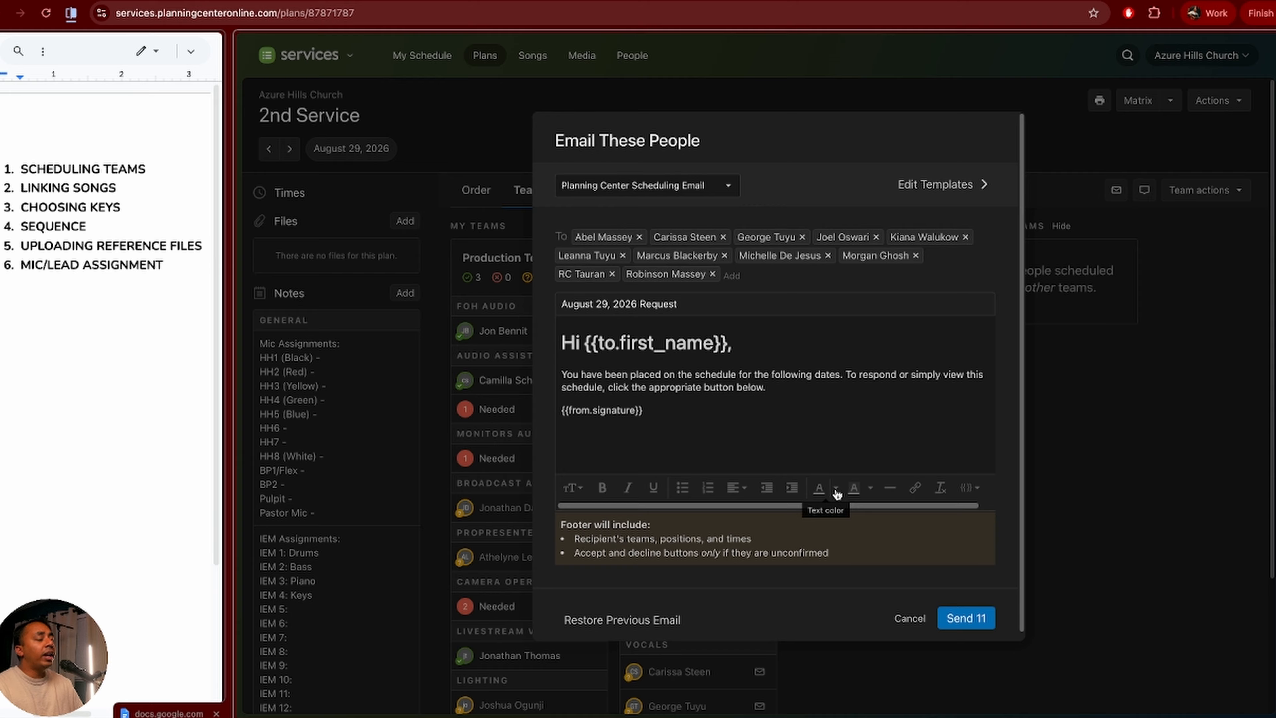
{"action": "left_click", "coordinate": [945, 196]}
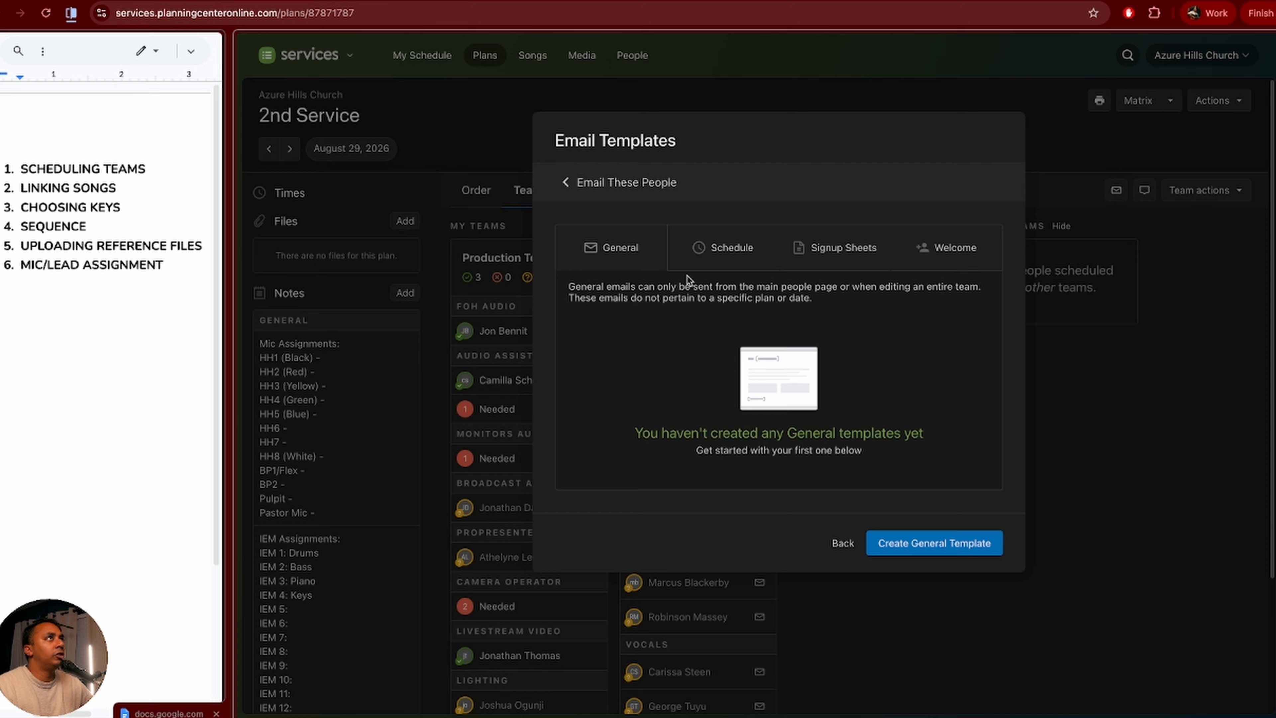
Step: Explore creating a new schedule email template, then back out without saving
{"action": "left_click", "coordinate": [727, 250]}
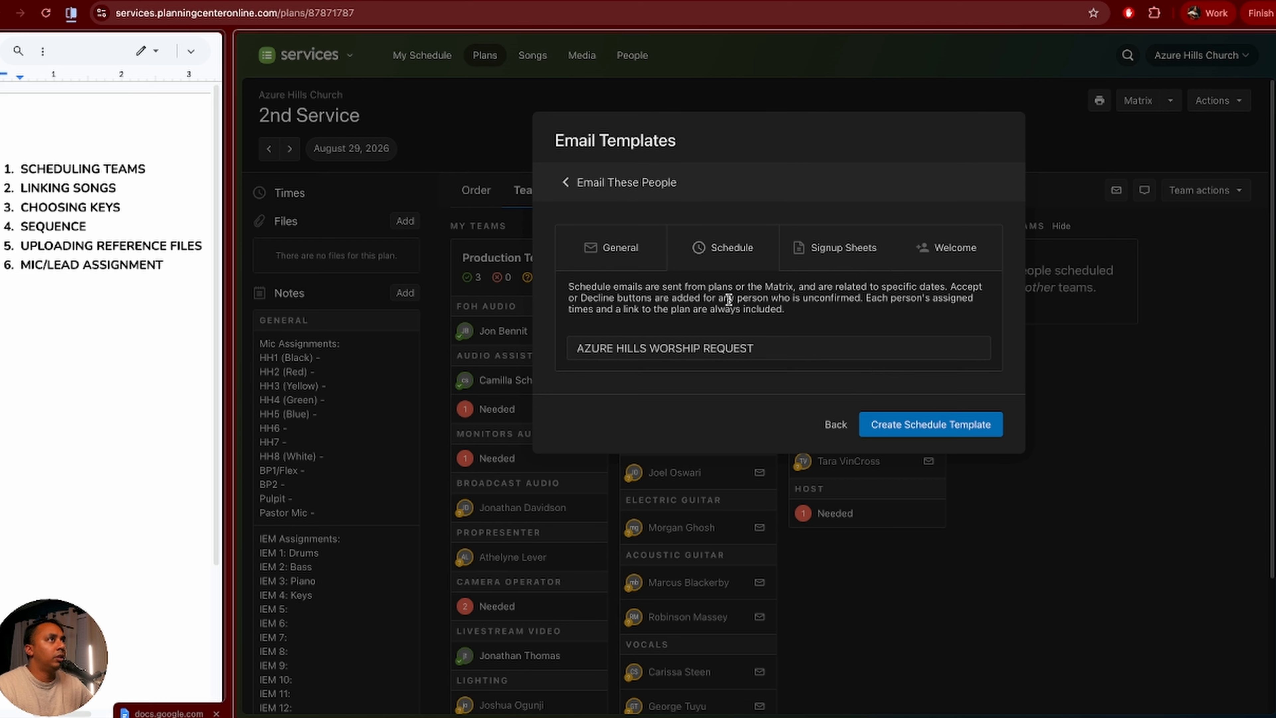
{"action": "left_click", "coordinate": [913, 427]}
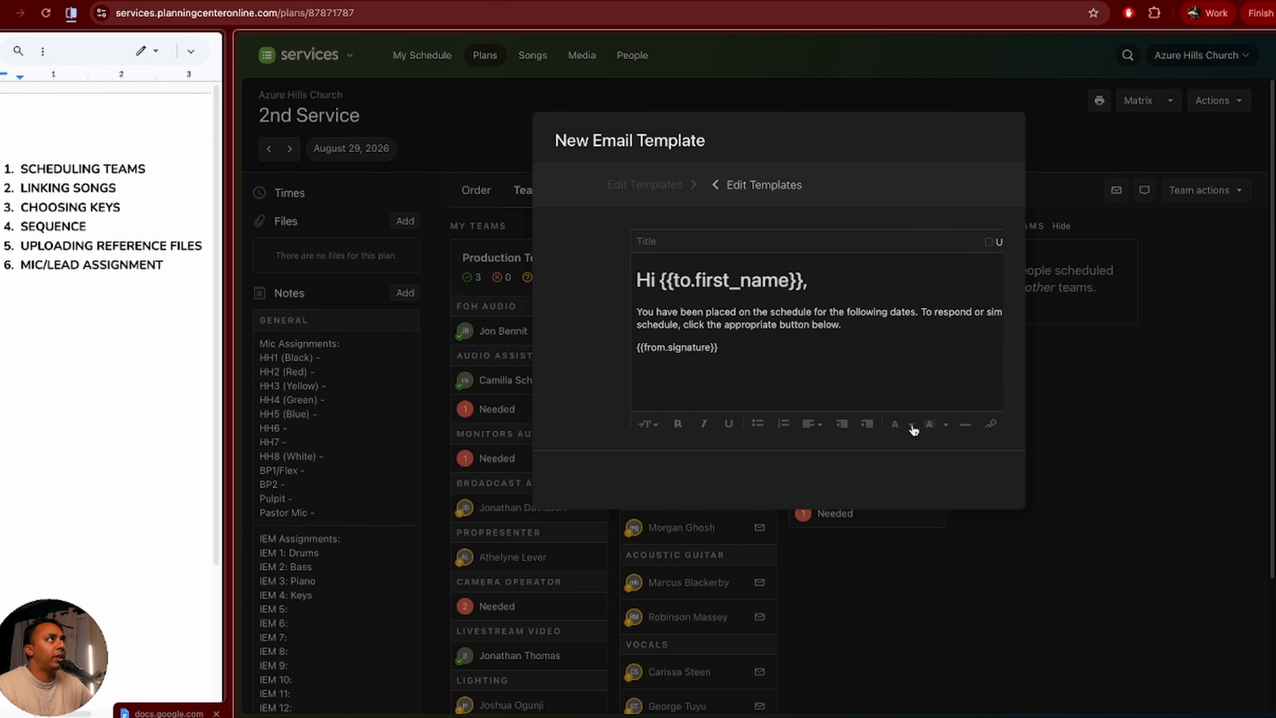
{"action": "left_click", "coordinate": [647, 243]}
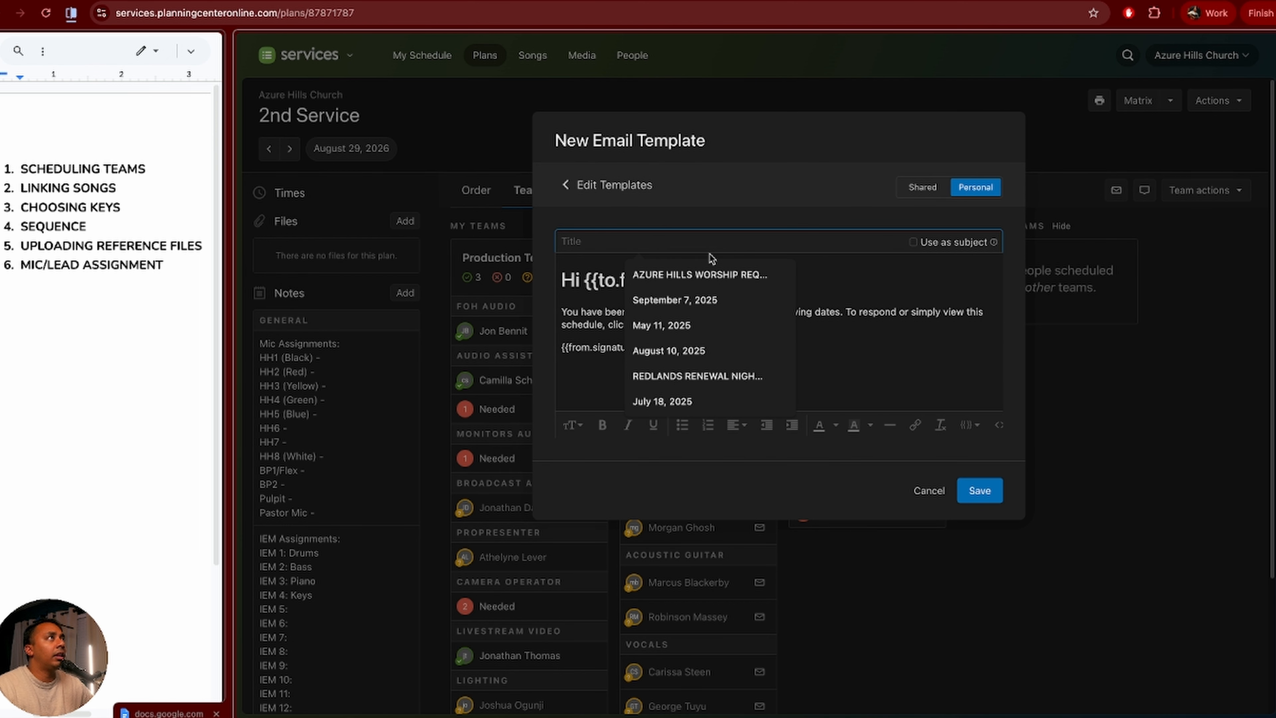
{"action": "left_click", "coordinate": [935, 280]}
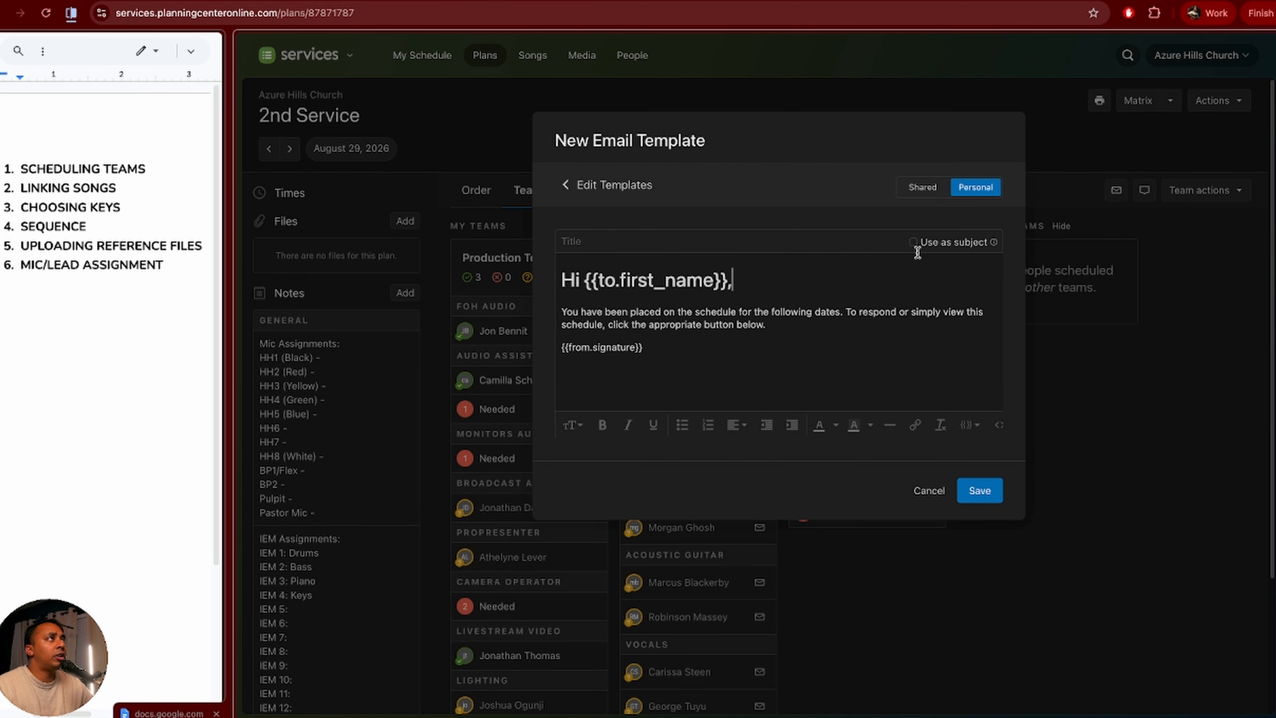
{"action": "left_click_drag", "start_coordinate": [803, 330], "coordinate": [556, 312]}
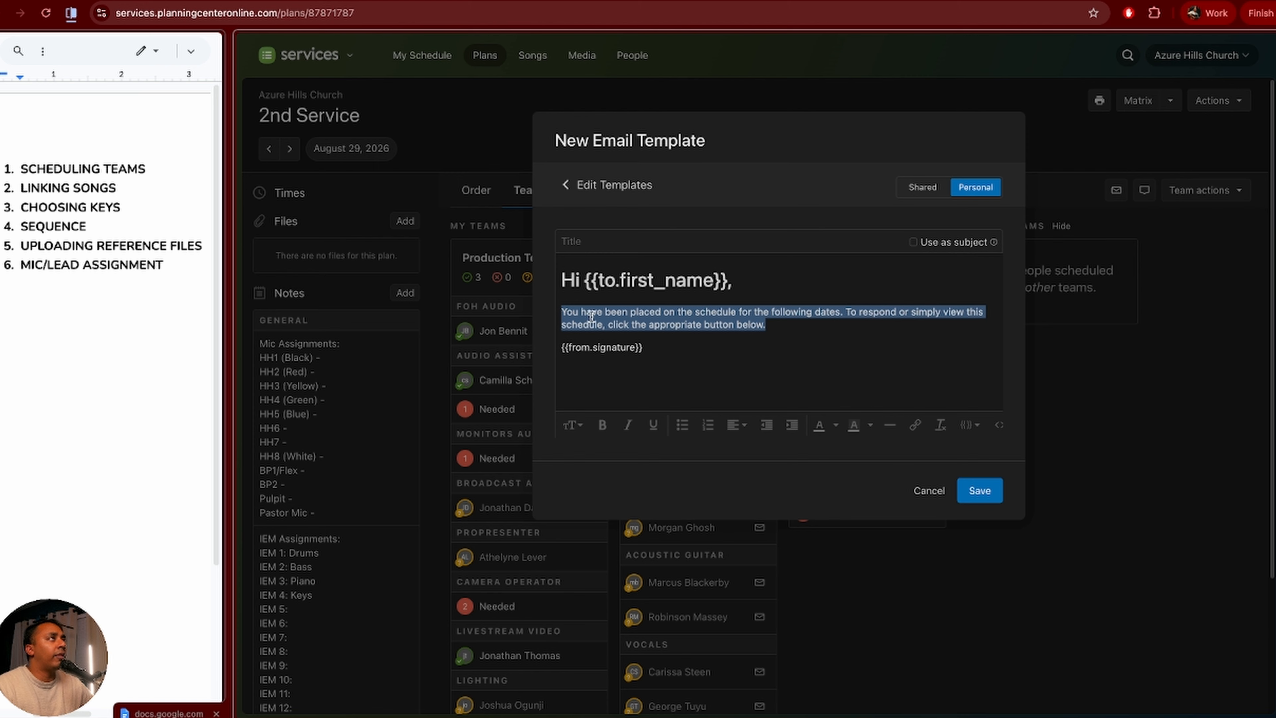
{"action": "left_click", "coordinate": [798, 321]}
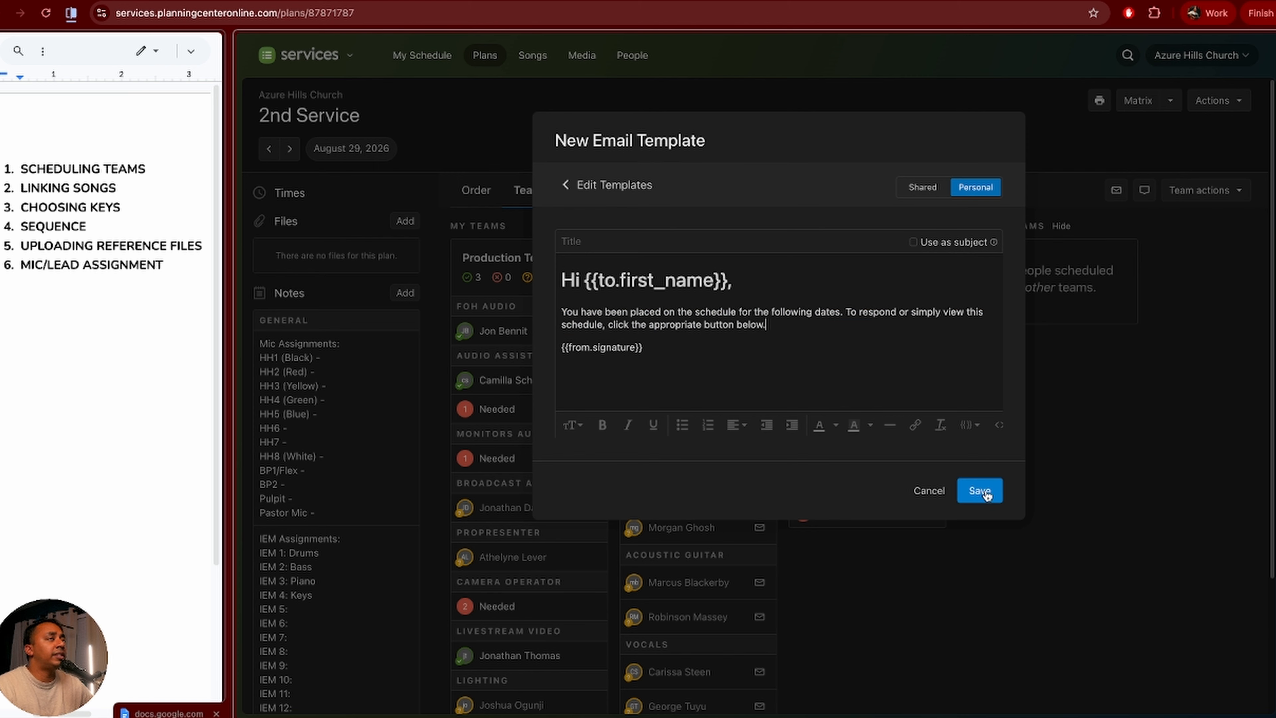
{"action": "left_click", "coordinate": [615, 187]}
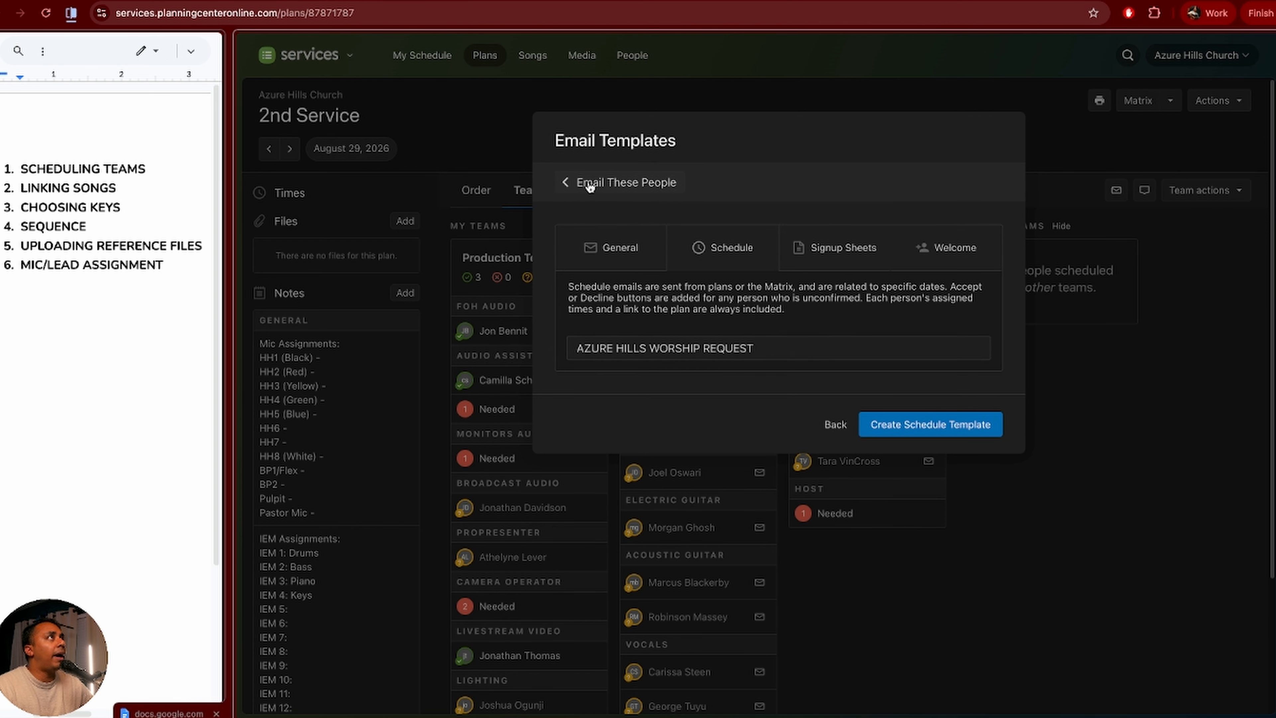
Step: Load the AZURE HILLS WORSHIP REQUEST template and send the email to all 11 recipients
{"action": "left_click", "coordinate": [611, 187]}
{"action": "left_click", "coordinate": [656, 187]}
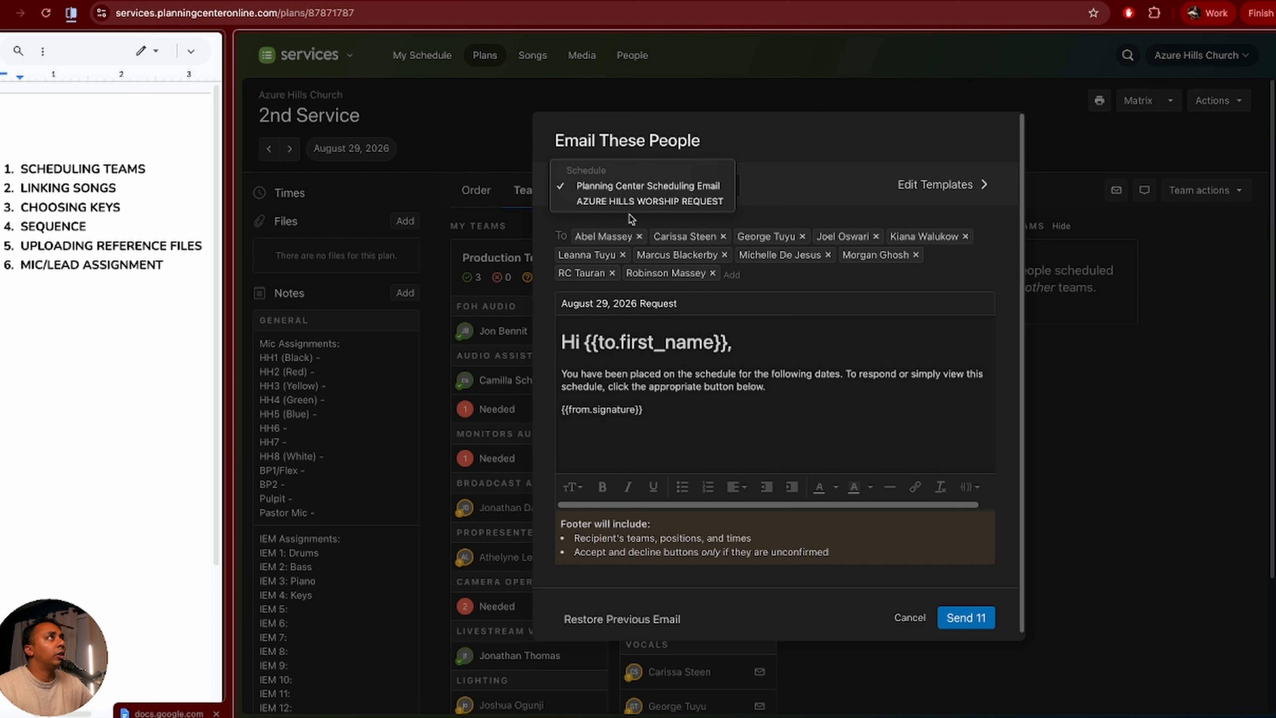
{"action": "left_click", "coordinate": [603, 200]}
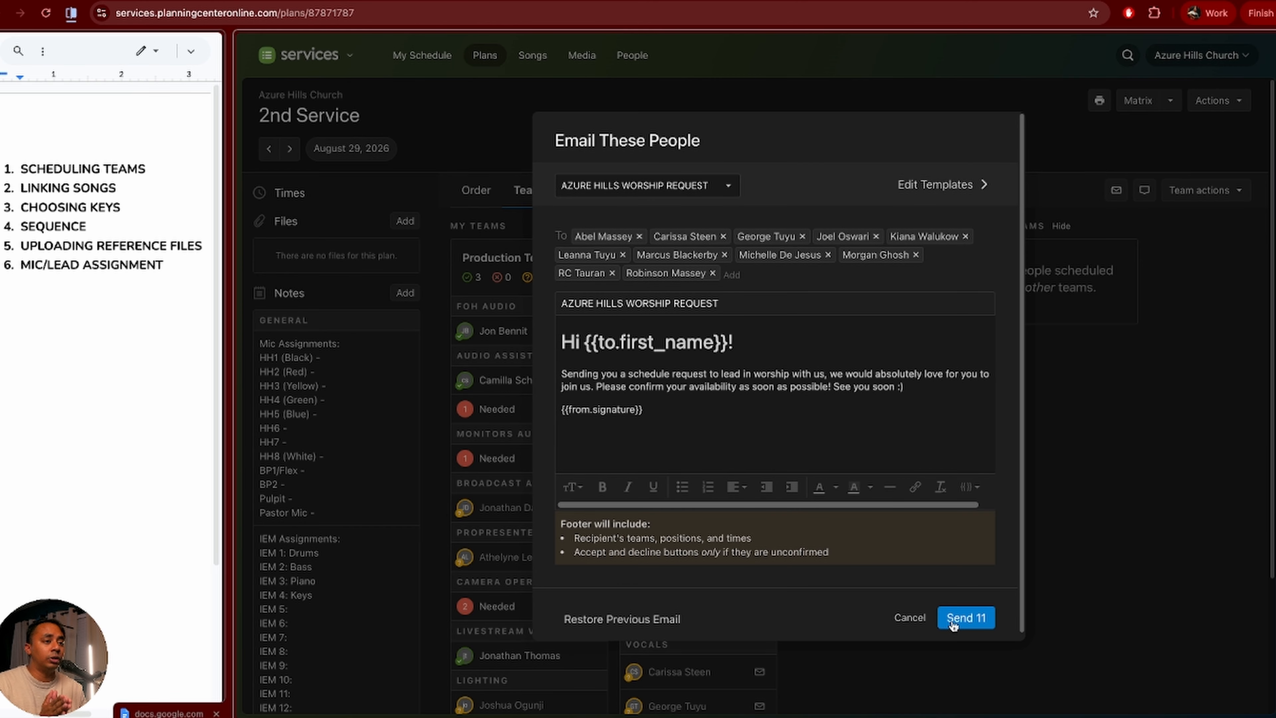
{"action": "left_click", "coordinate": [953, 624]}
{"action": "scroll", "coordinate": [713, 692], "scroll_direction": "down", "scroll_amount": 3}
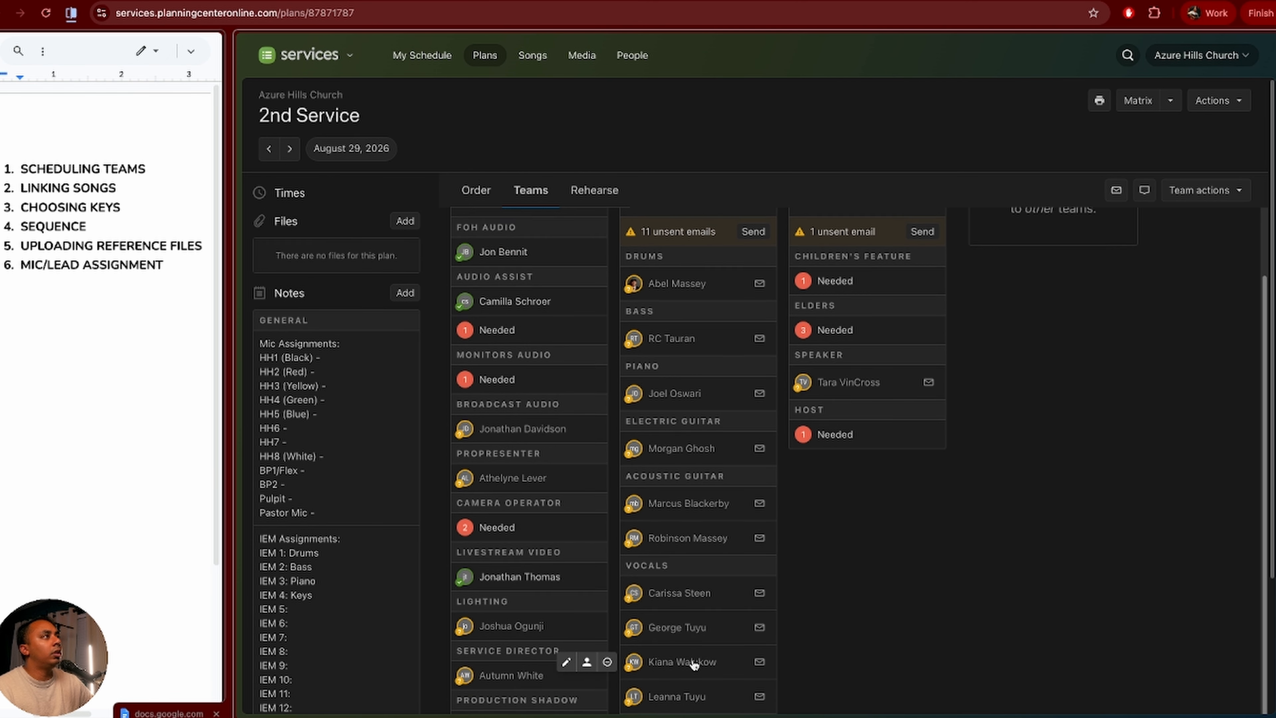
{"action": "scroll", "coordinate": [700, 660], "scroll_direction": "down", "scroll_amount": 5}
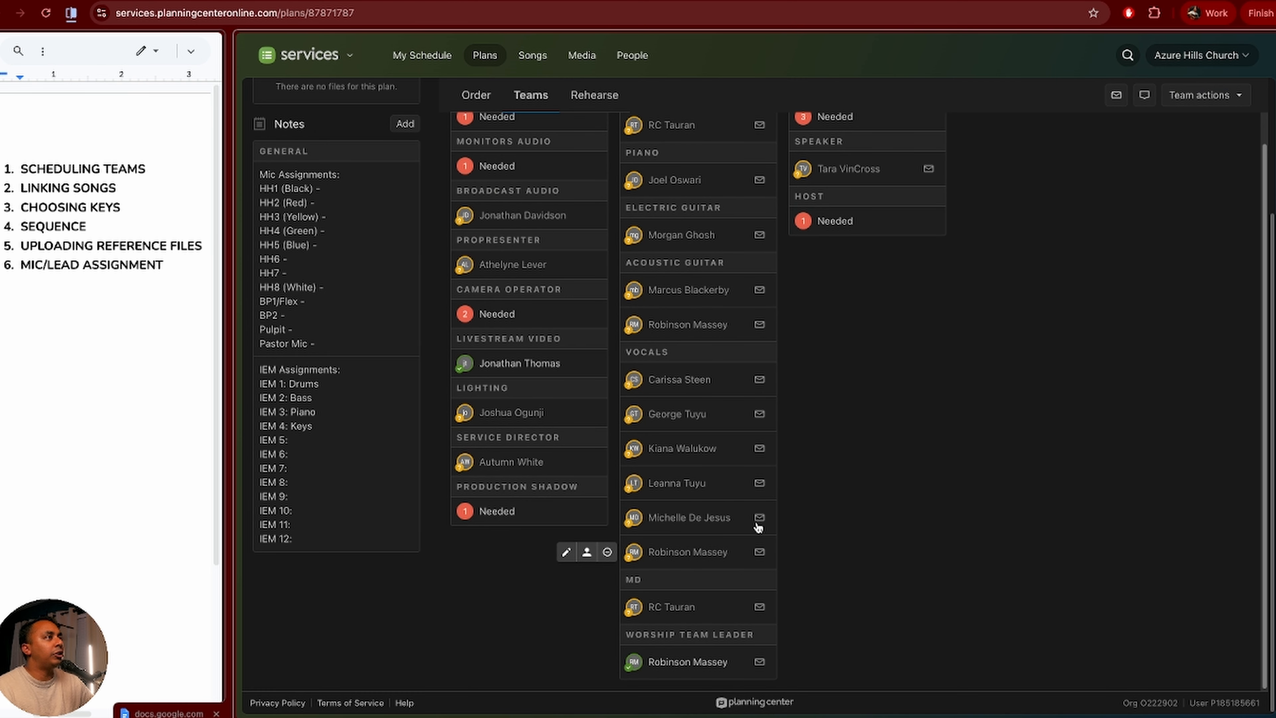
{"action": "scroll", "coordinate": [786, 483], "scroll_direction": "up", "scroll_amount": 3}
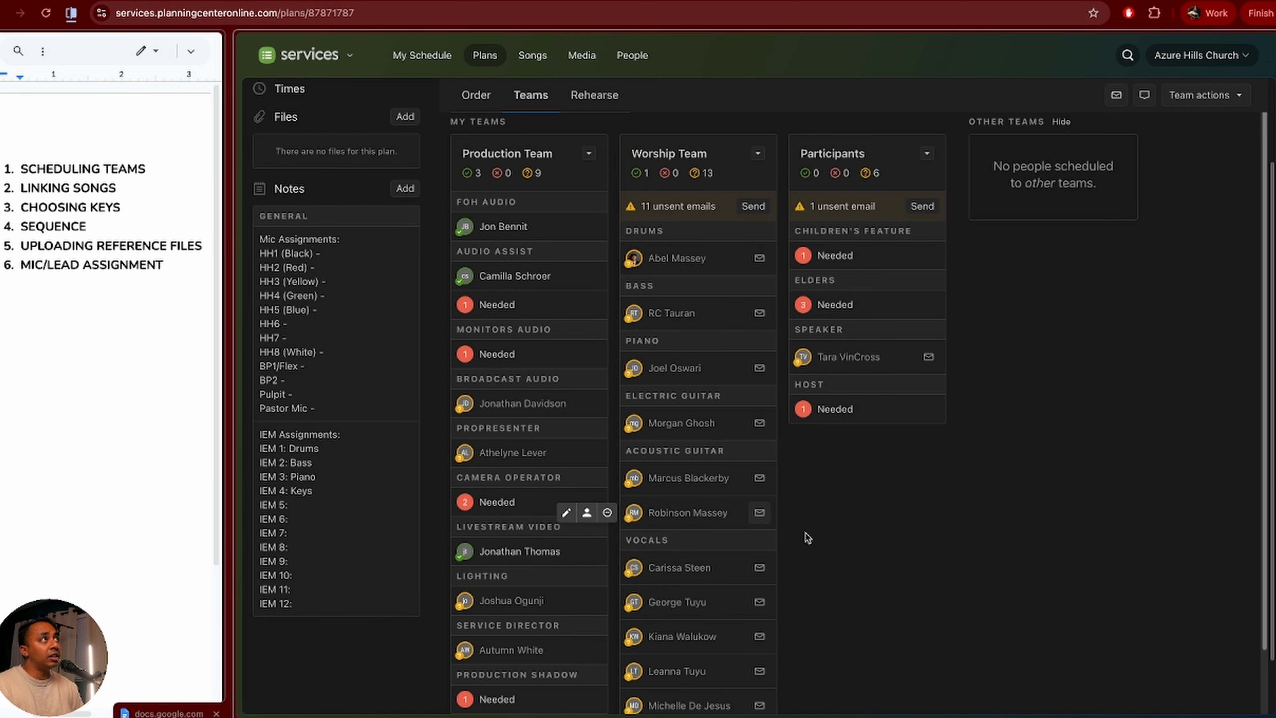
{"action": "scroll", "coordinate": [846, 536], "scroll_direction": "down", "scroll_amount": 1}
{"action": "scroll", "coordinate": [869, 538], "scroll_direction": "down", "scroll_amount": 1}
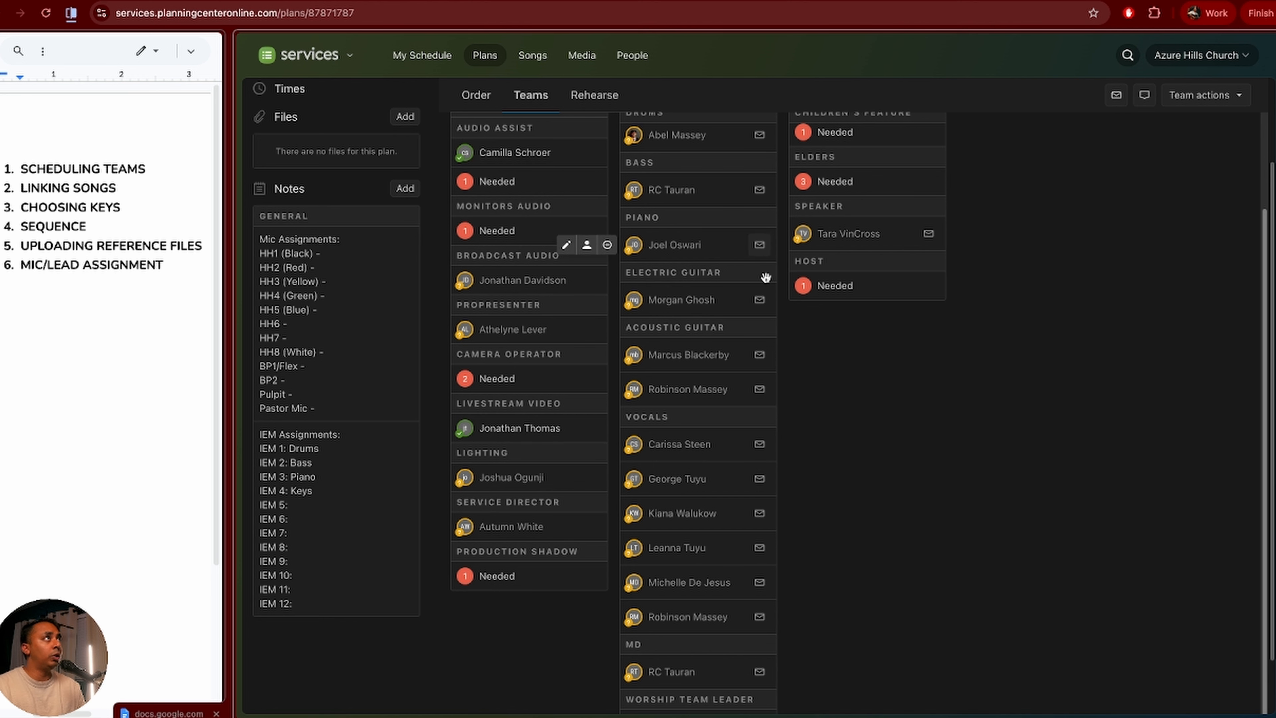
{"action": "scroll", "coordinate": [678, 342], "scroll_direction": "up", "scroll_amount": 1}
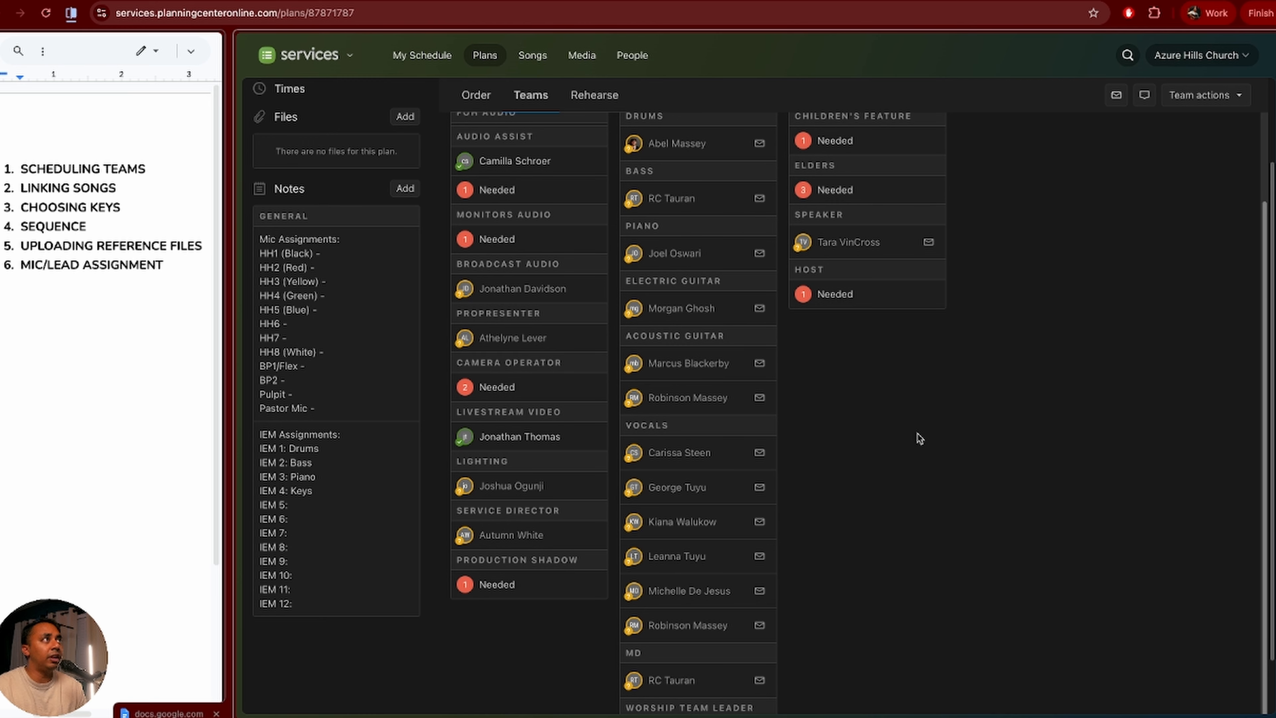
{"action": "scroll", "coordinate": [917, 435], "scroll_direction": "up", "scroll_amount": 3}
{"action": "scroll", "coordinate": [914, 433], "scroll_direction": "down", "scroll_amount": 3}
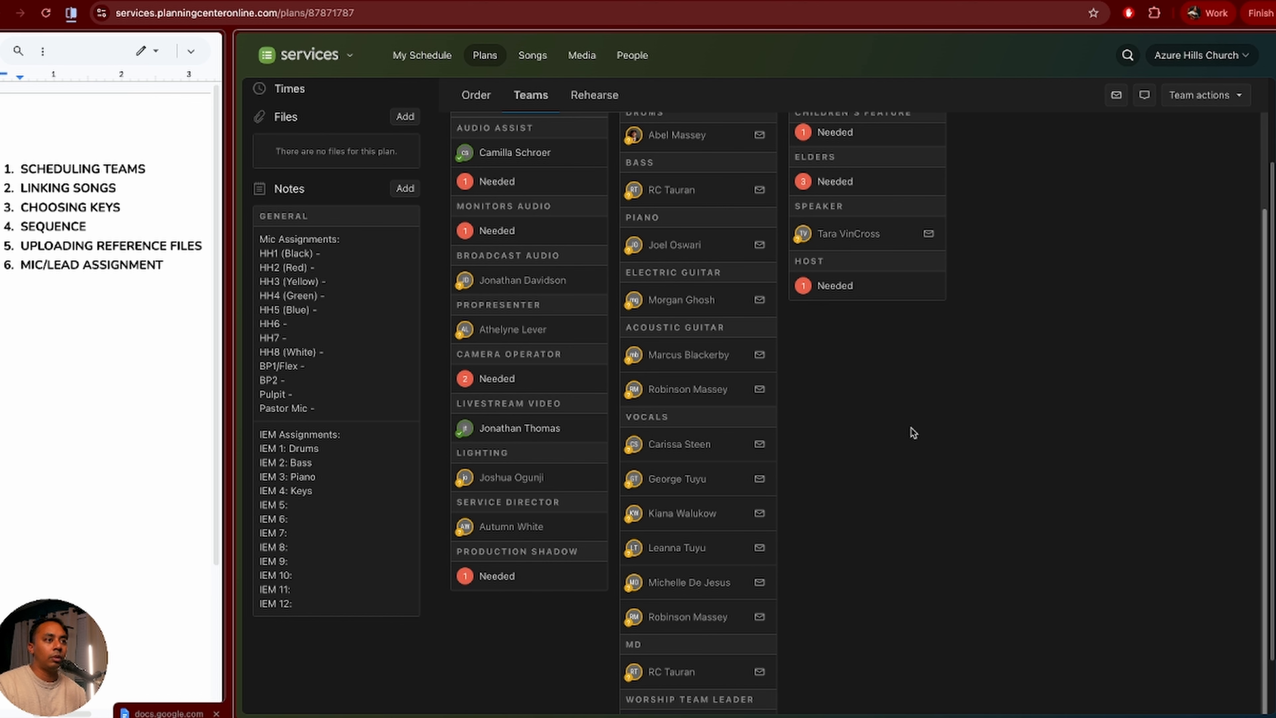
{"action": "scroll", "coordinate": [910, 625], "scroll_direction": "down", "scroll_amount": 2}
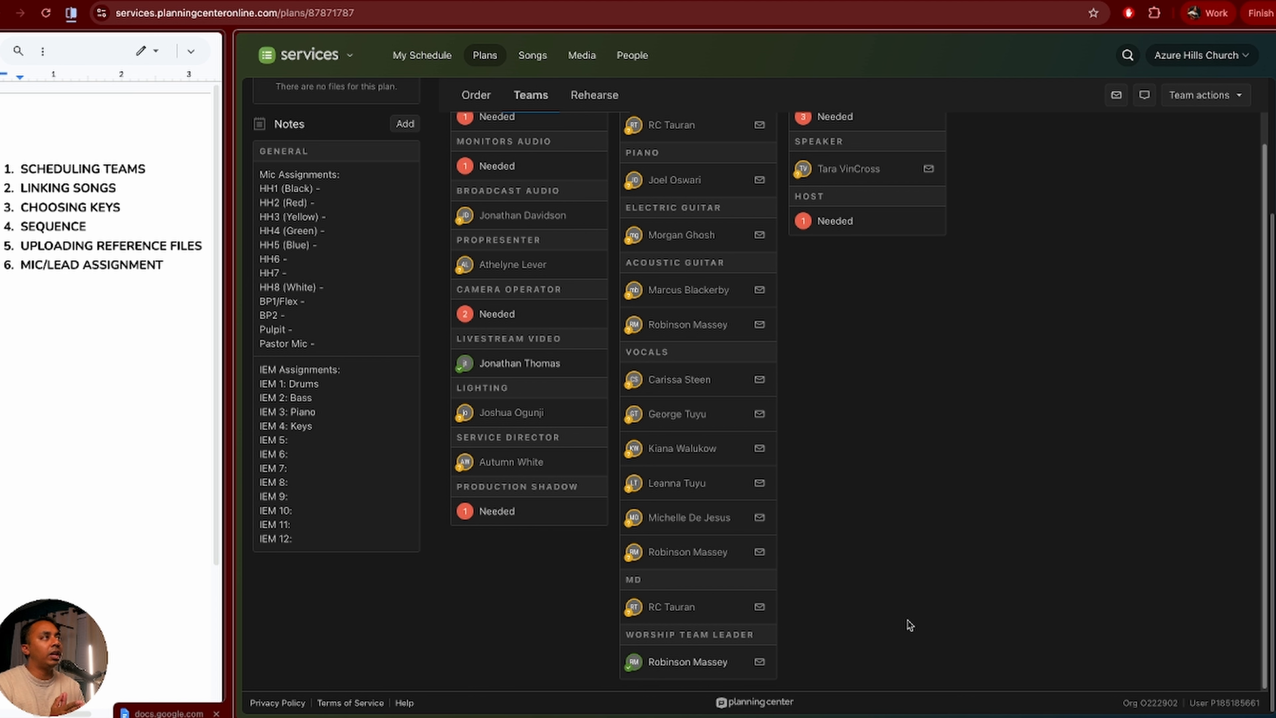
{"action": "scroll", "coordinate": [910, 625], "scroll_direction": "up", "scroll_amount": 8}
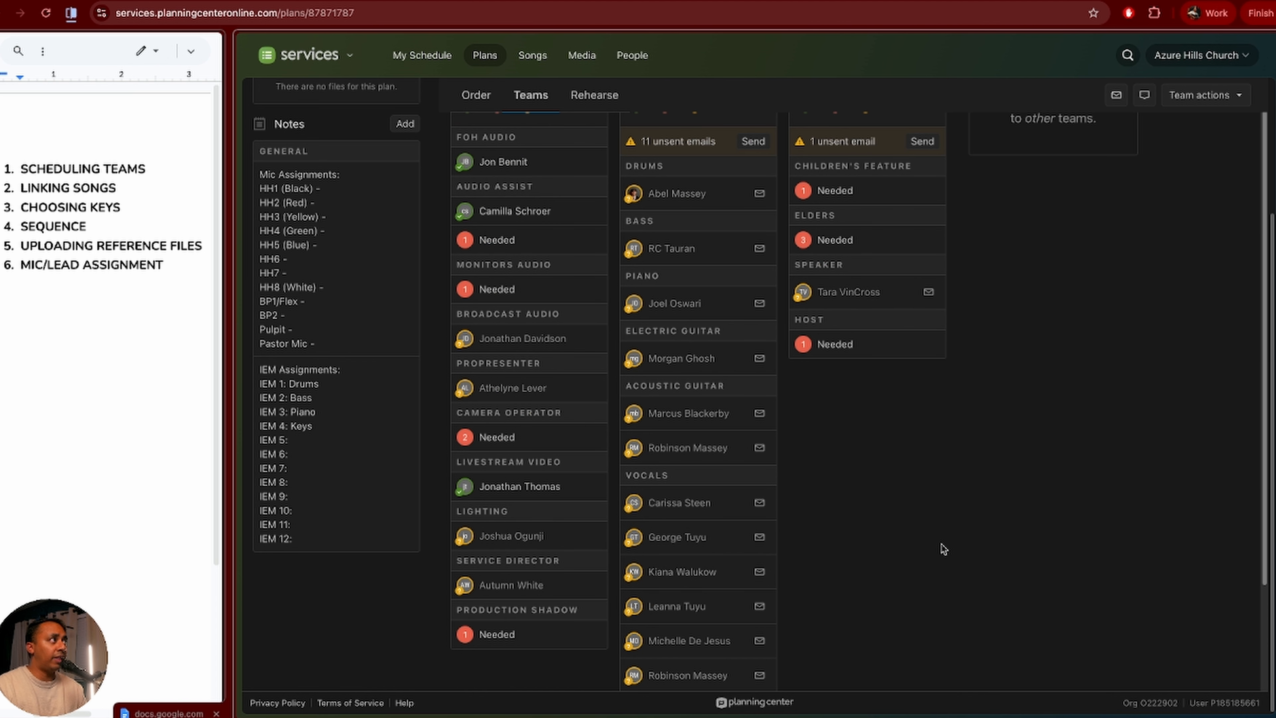